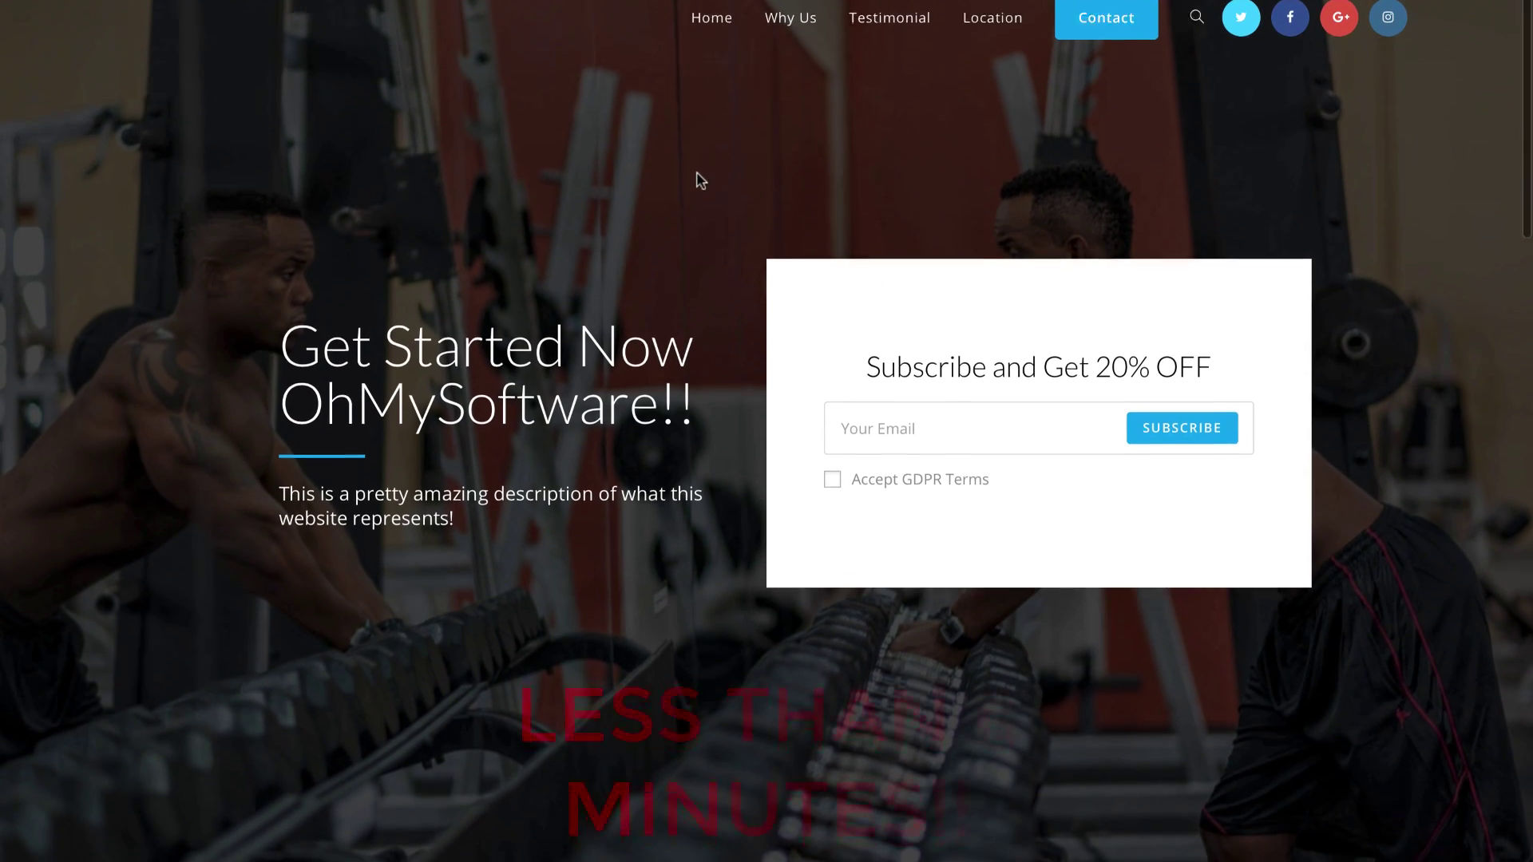
Step: Scroll through WordPress.org to the Pingdom results showing grade 90 and 619 ms load time
scroll(696, 184, "down", 8)
scroll(696, 185, "down", 14)
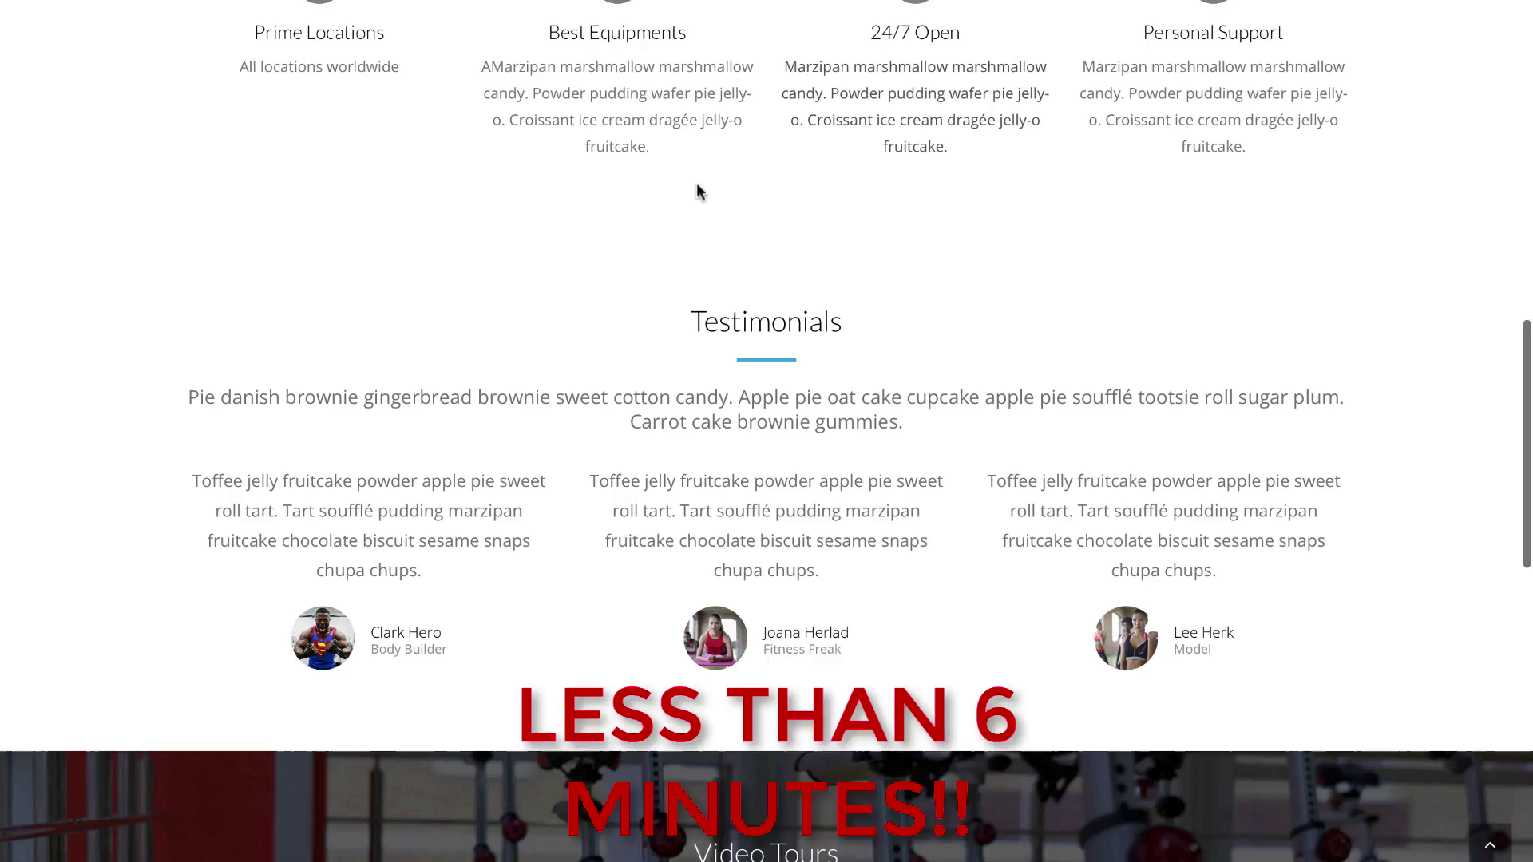
scroll(700, 176, "down", 2)
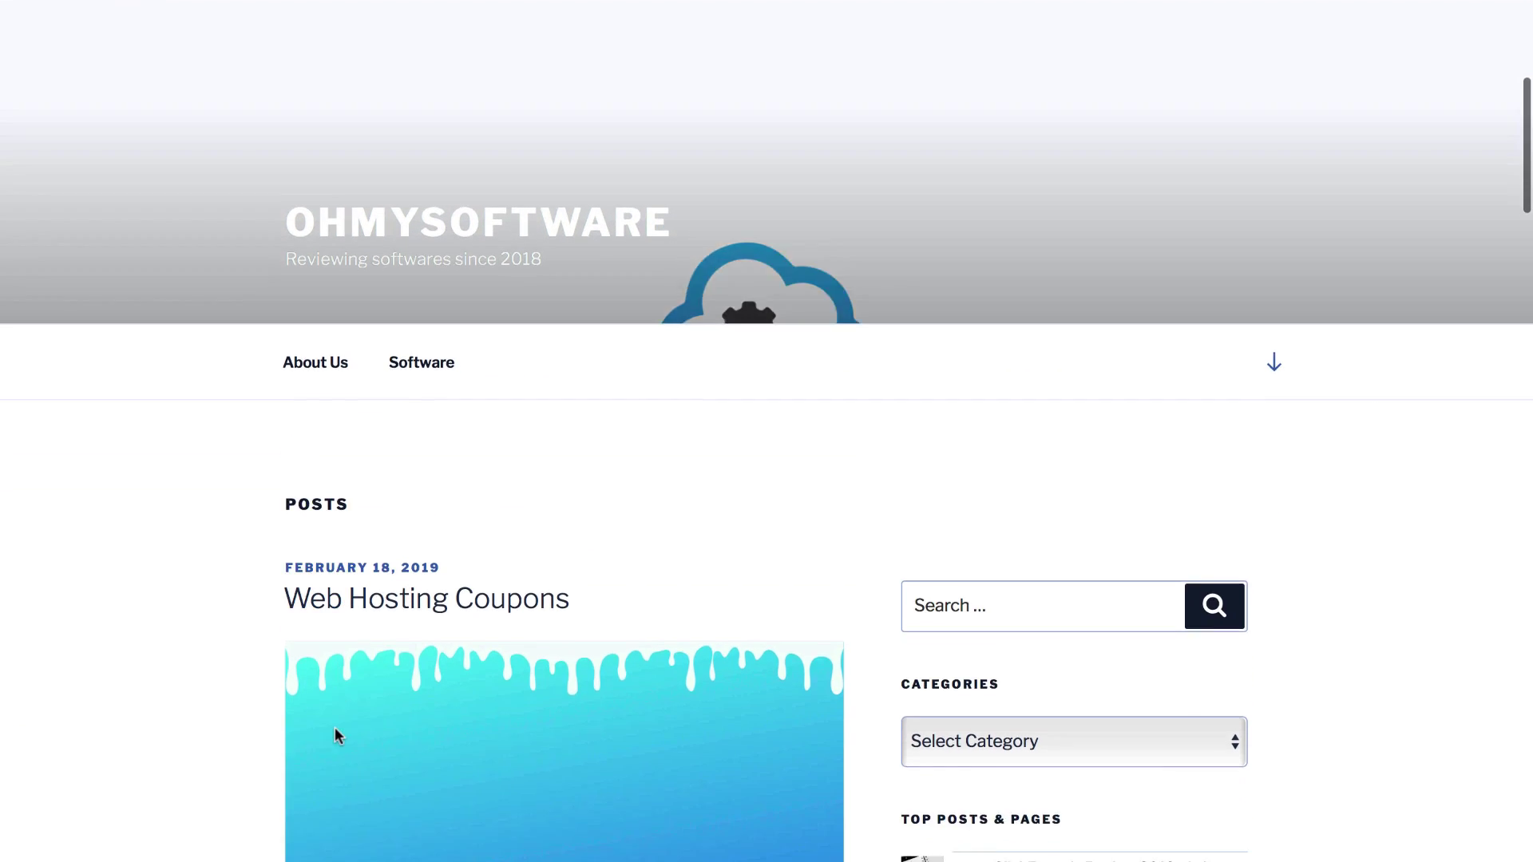
scroll(336, 734, "down", 12)
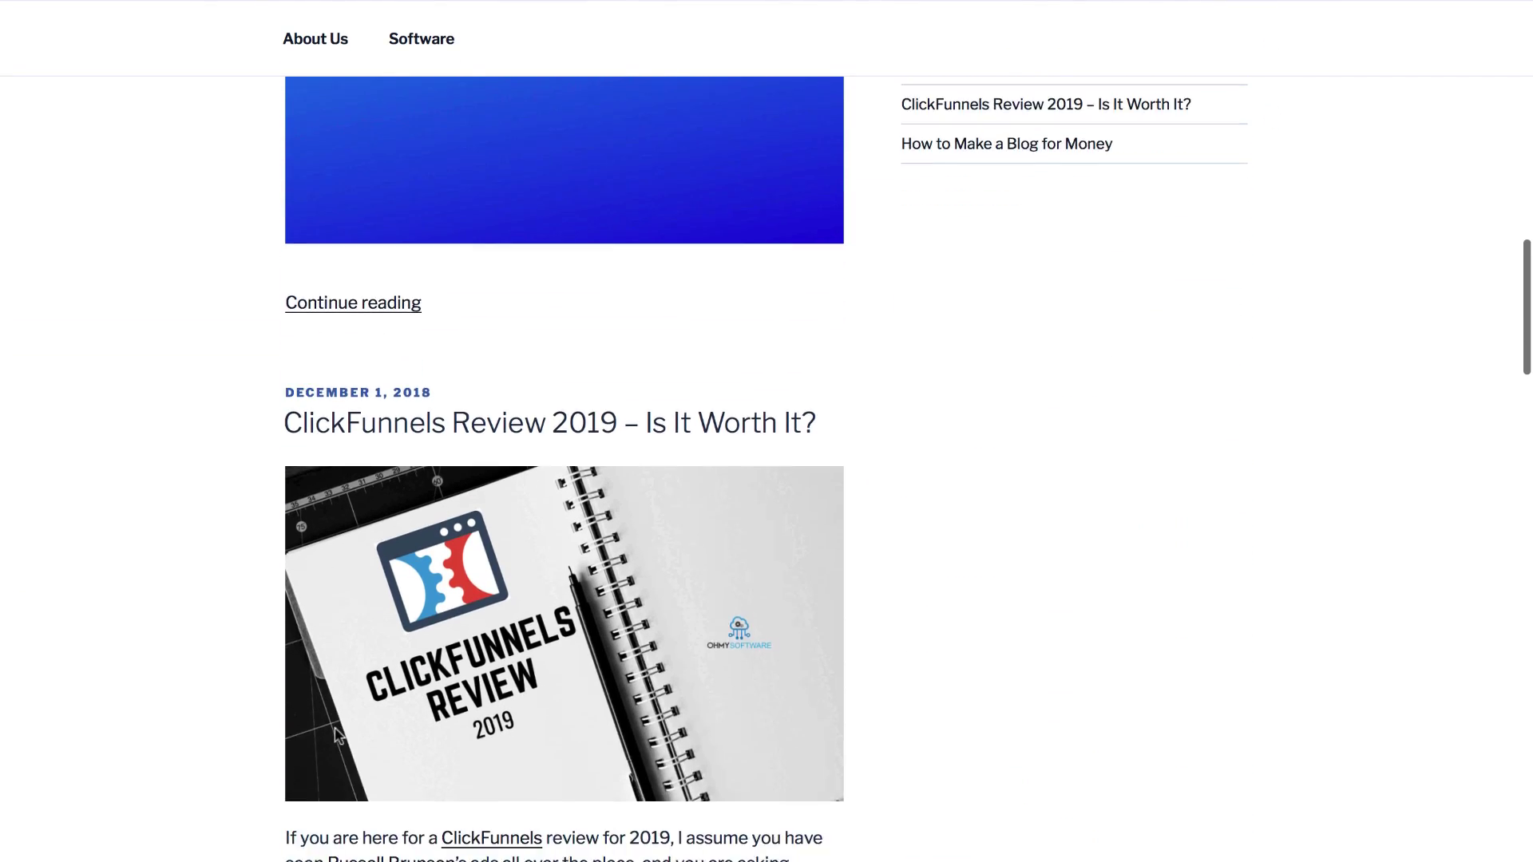
scroll(336, 734, "down", 15)
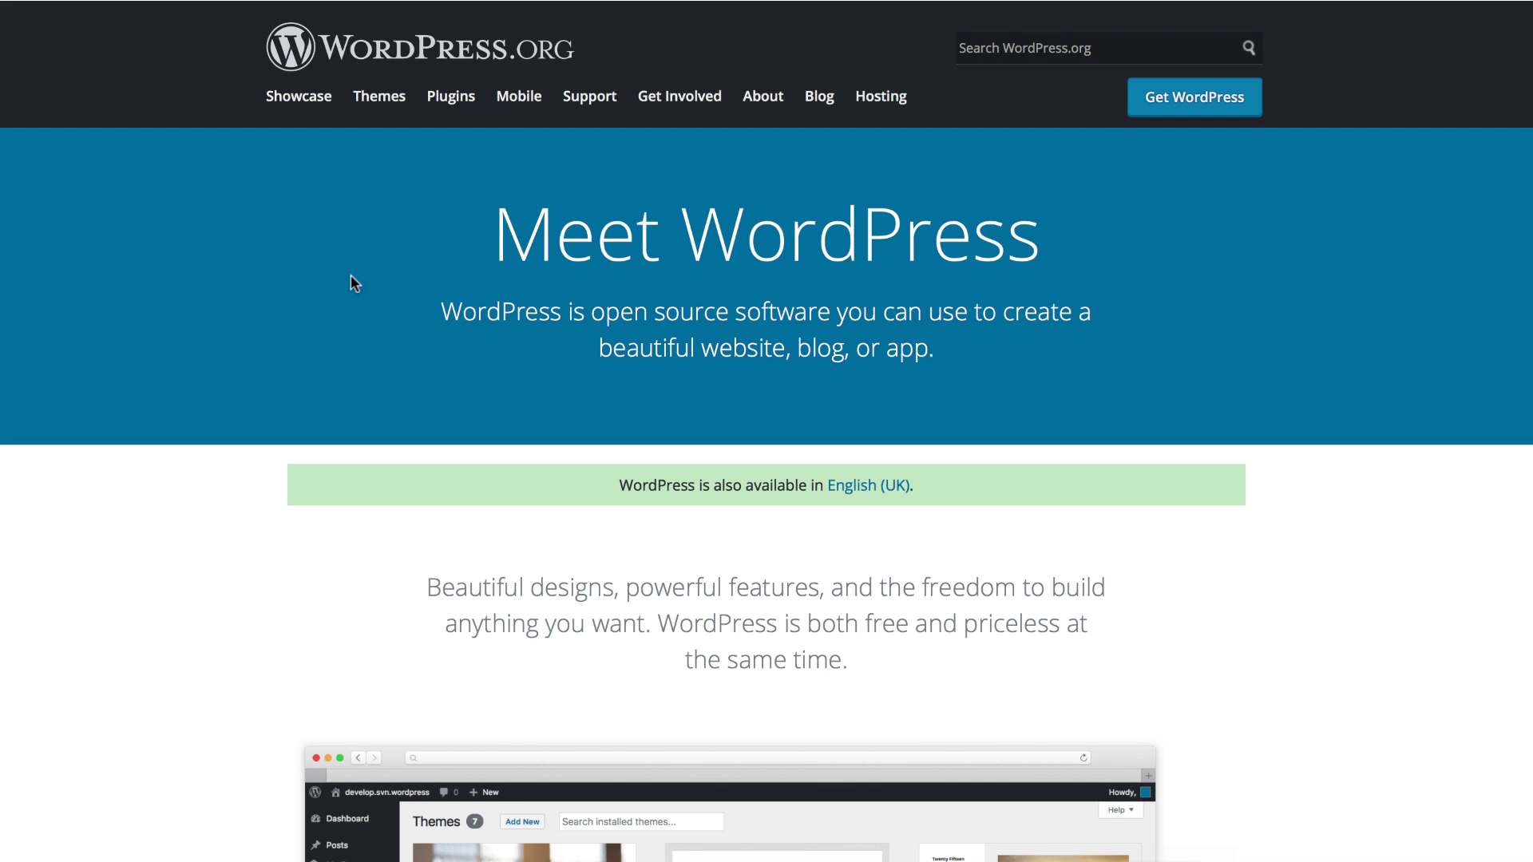
scroll(350, 277, "down", 10)
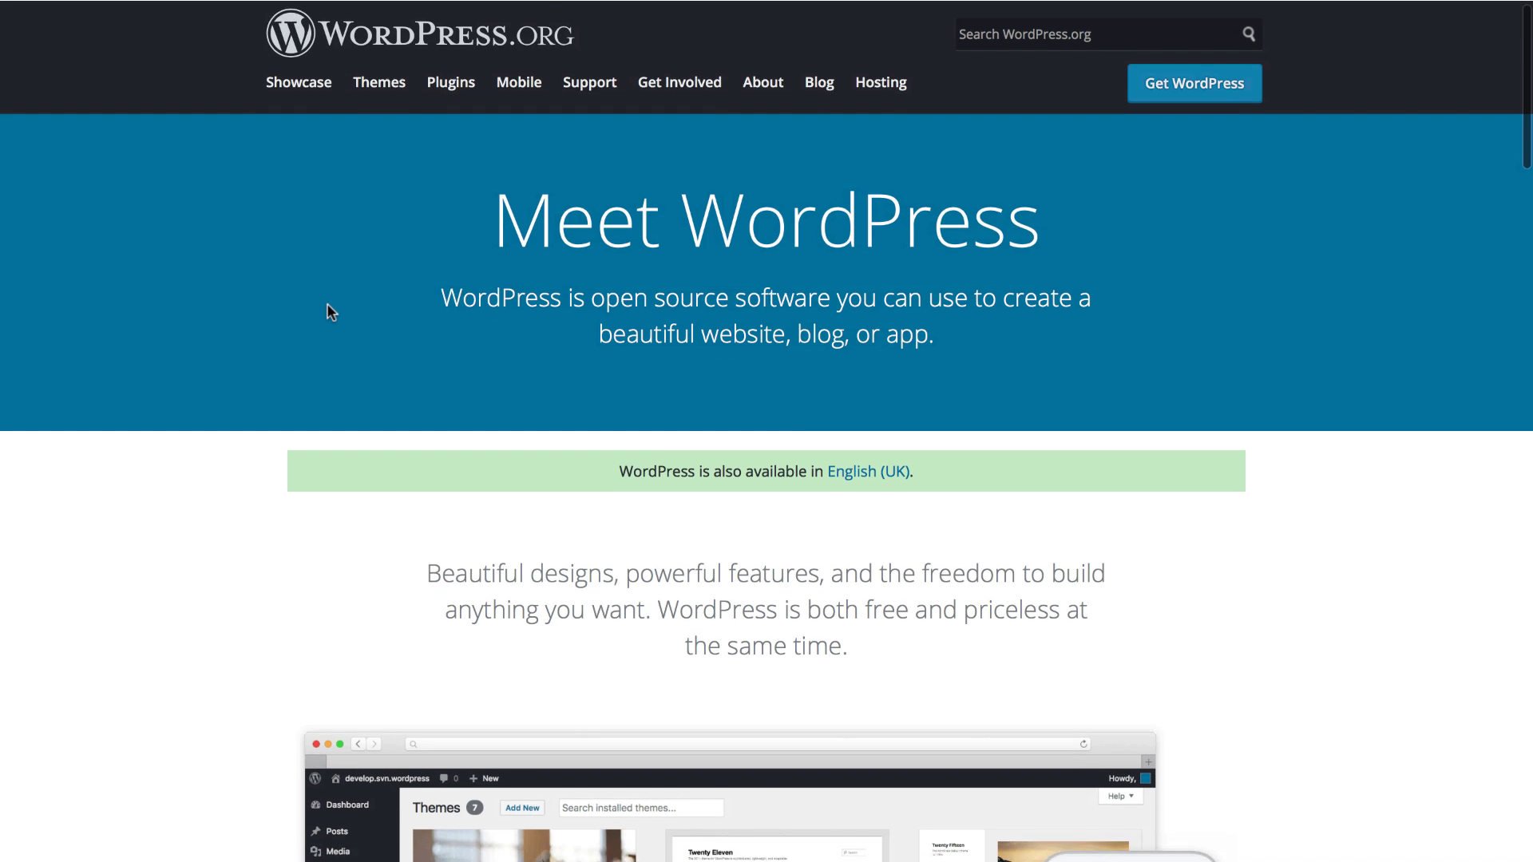
scroll(327, 306, "down", 10)
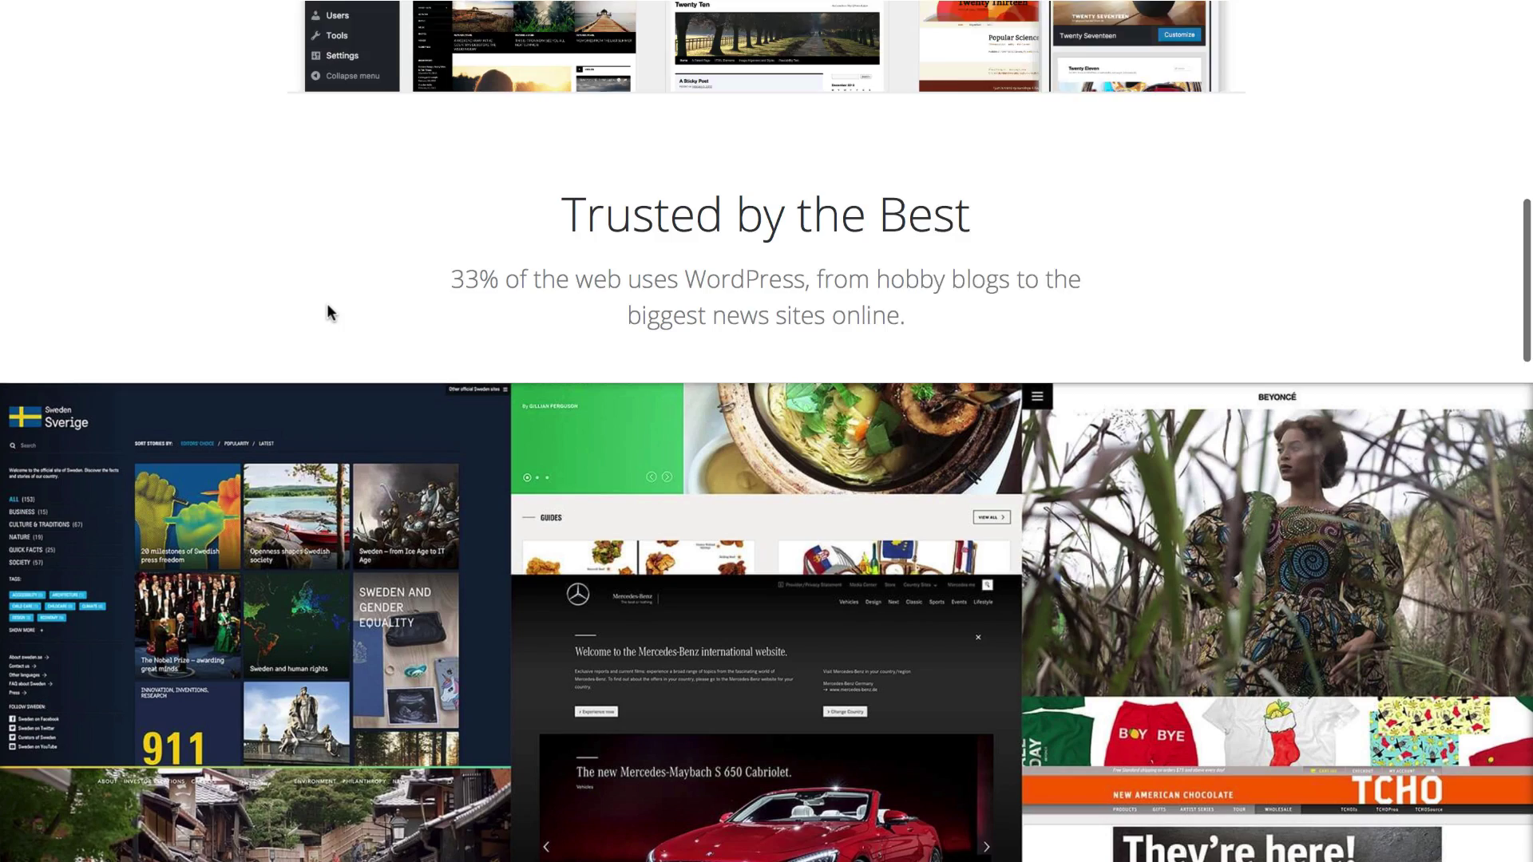
scroll(327, 312, "down", 10)
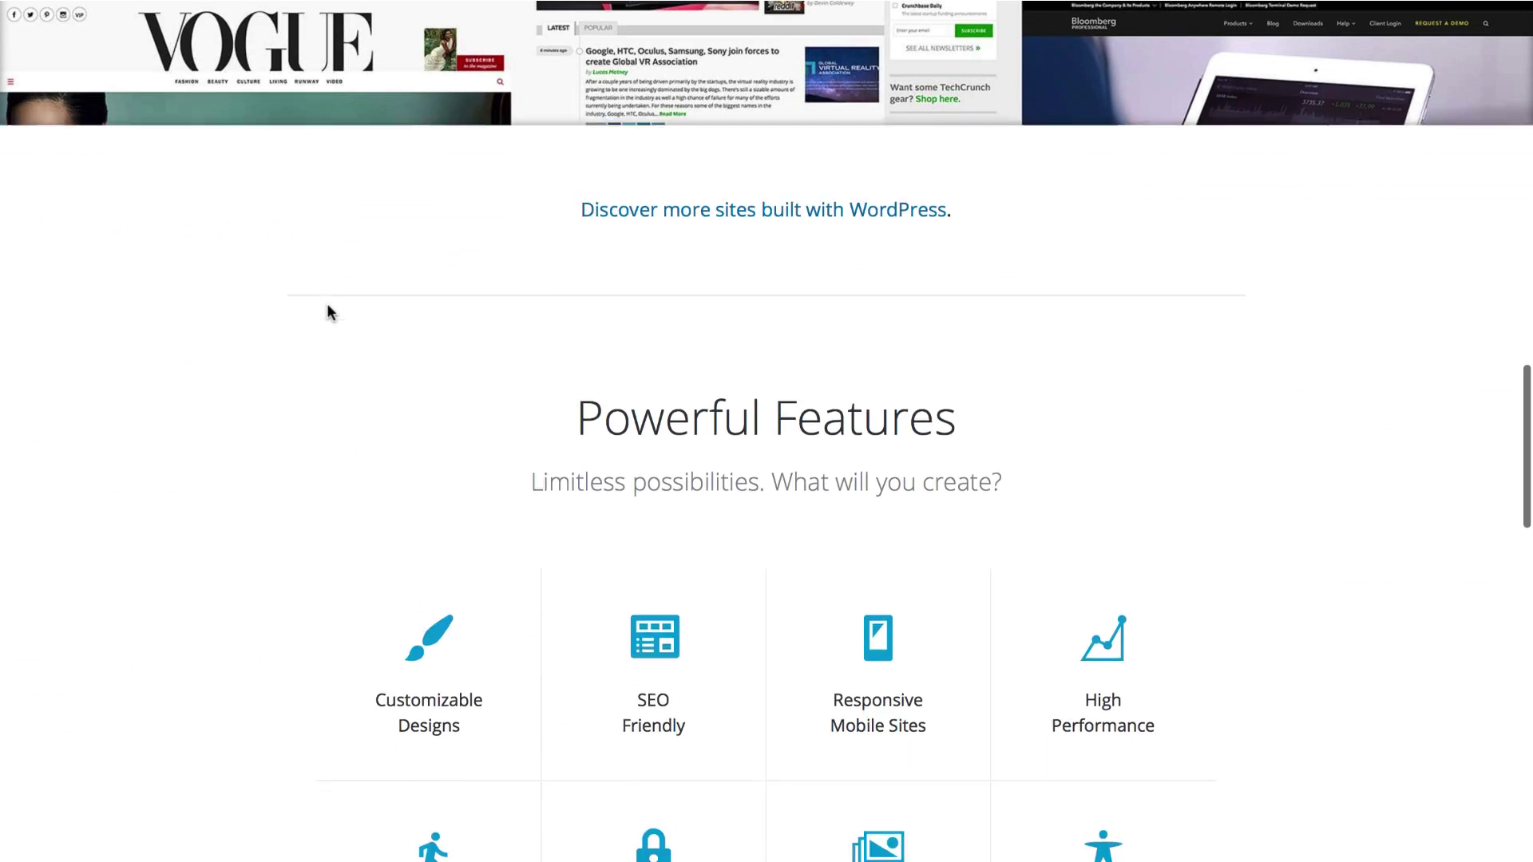
scroll(327, 312, "down", 10)
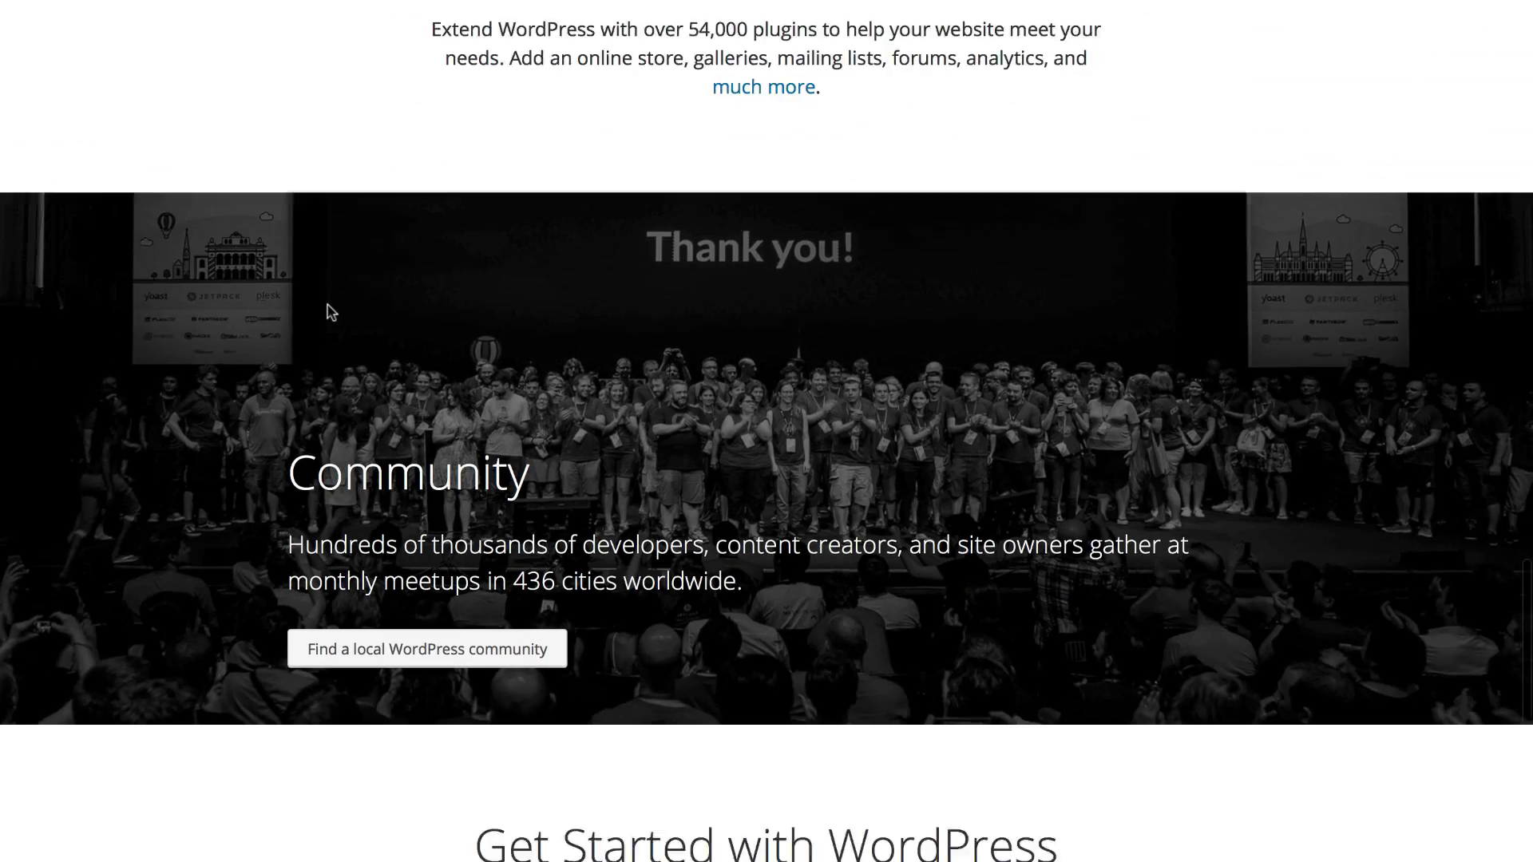
scroll(328, 310, "down", 3)
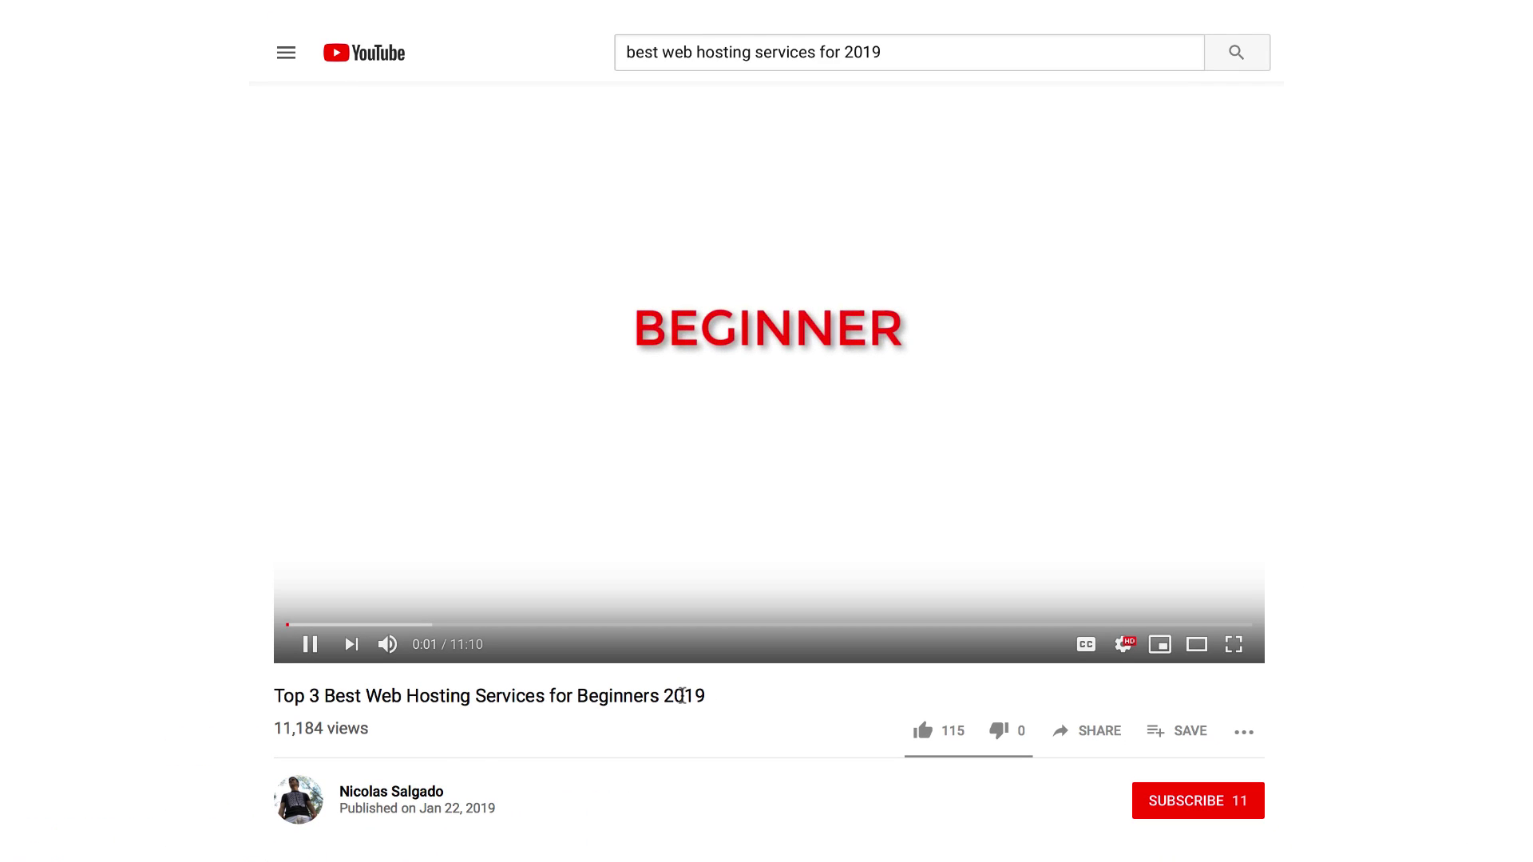
Step: Select the title 'Top 3 Best Web Hosting Services for Beginners 2019' below the video
triple_click(681, 696)
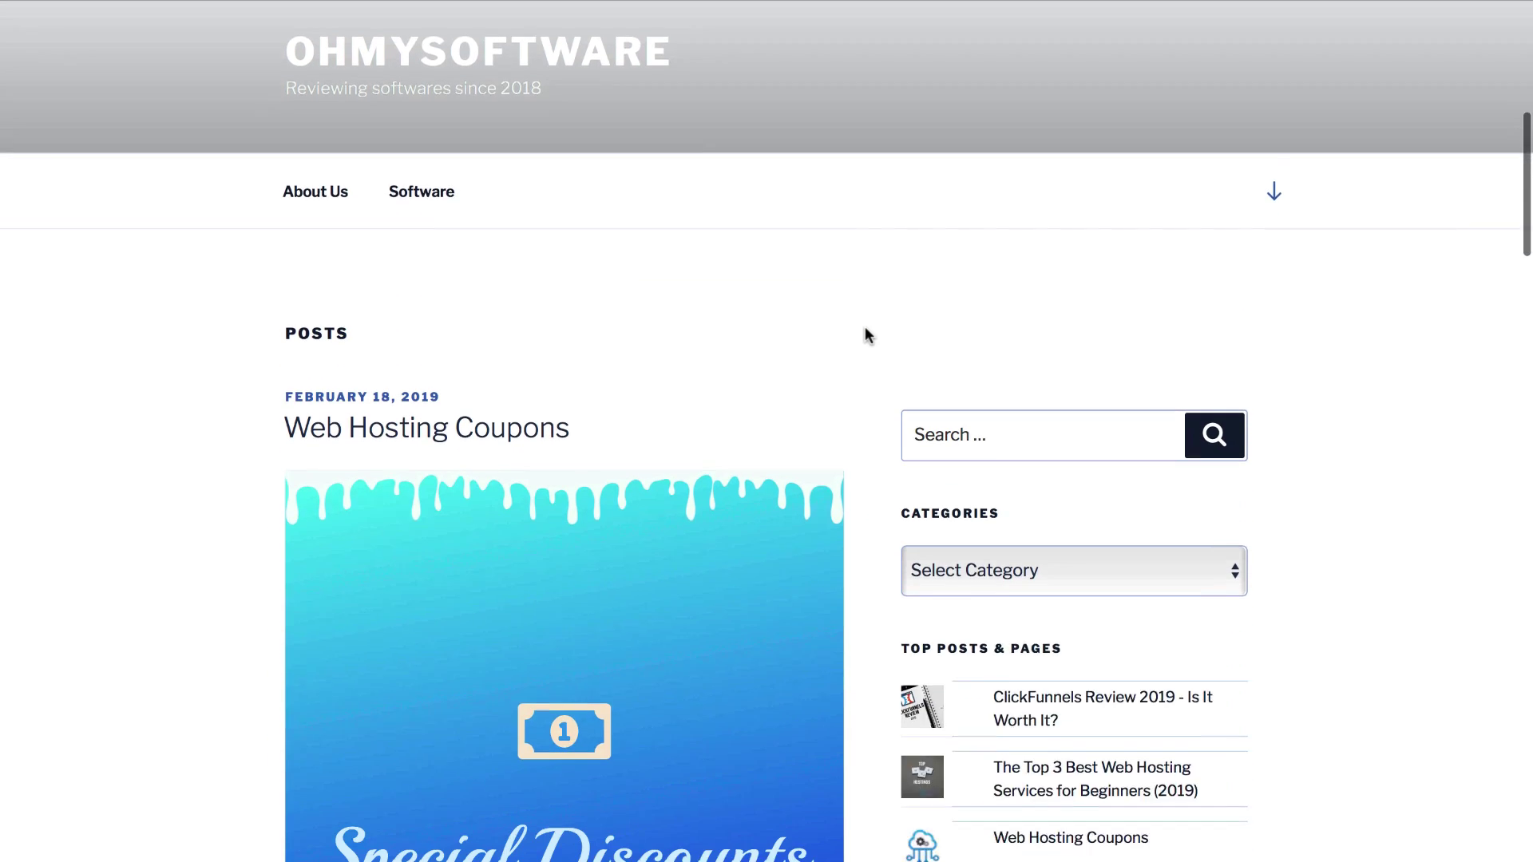
scroll(700, 289, "down", 3)
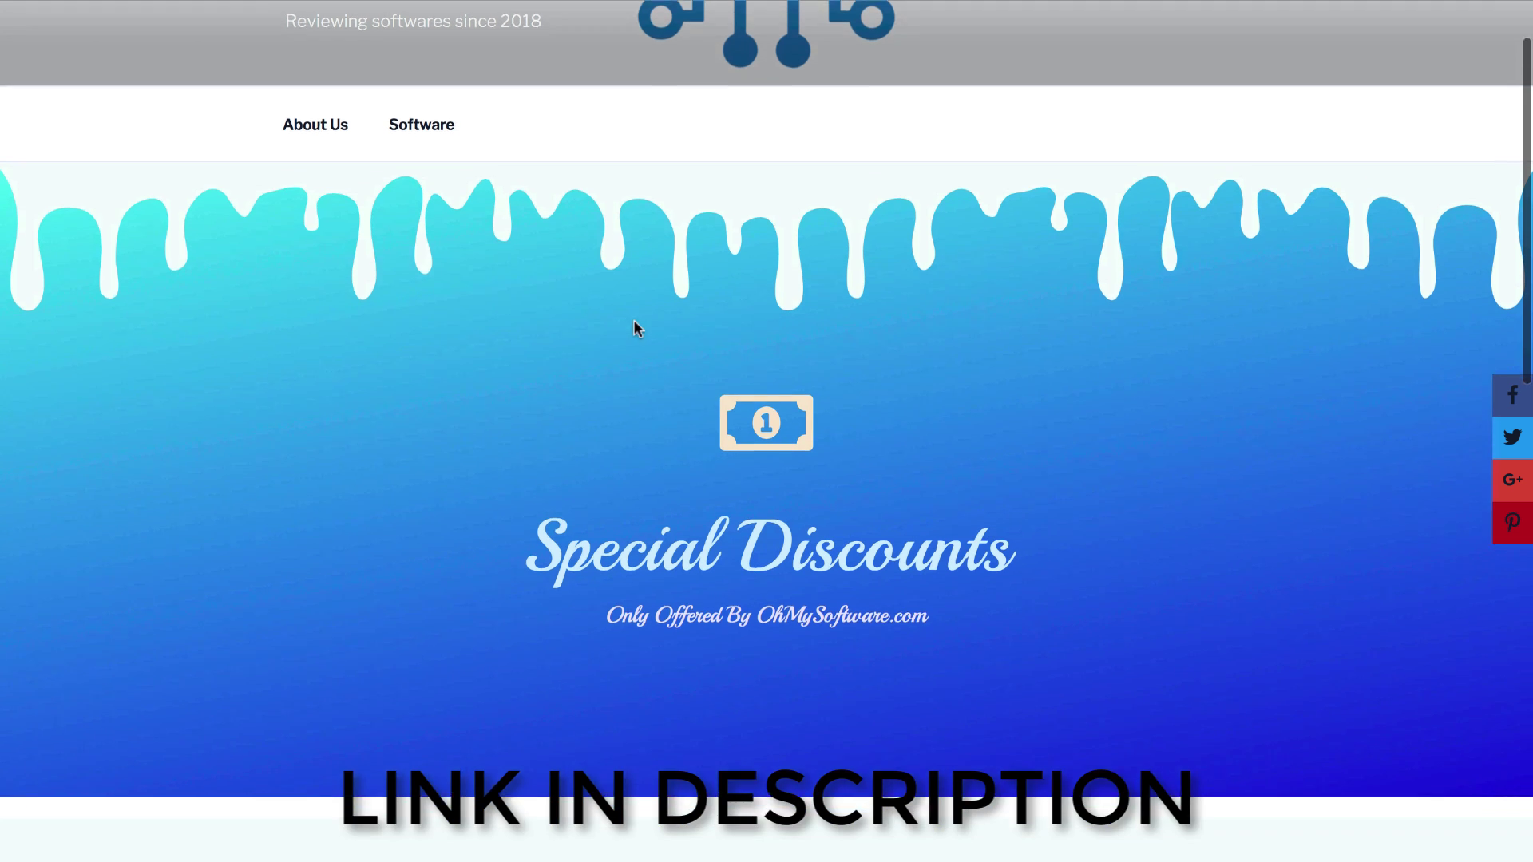
Step: Scroll the Web Hosting Coupons post down to the hosting deal cards, like SiteGround's $3.95/month offer
left_click_drag(537, 432, 1034, 425)
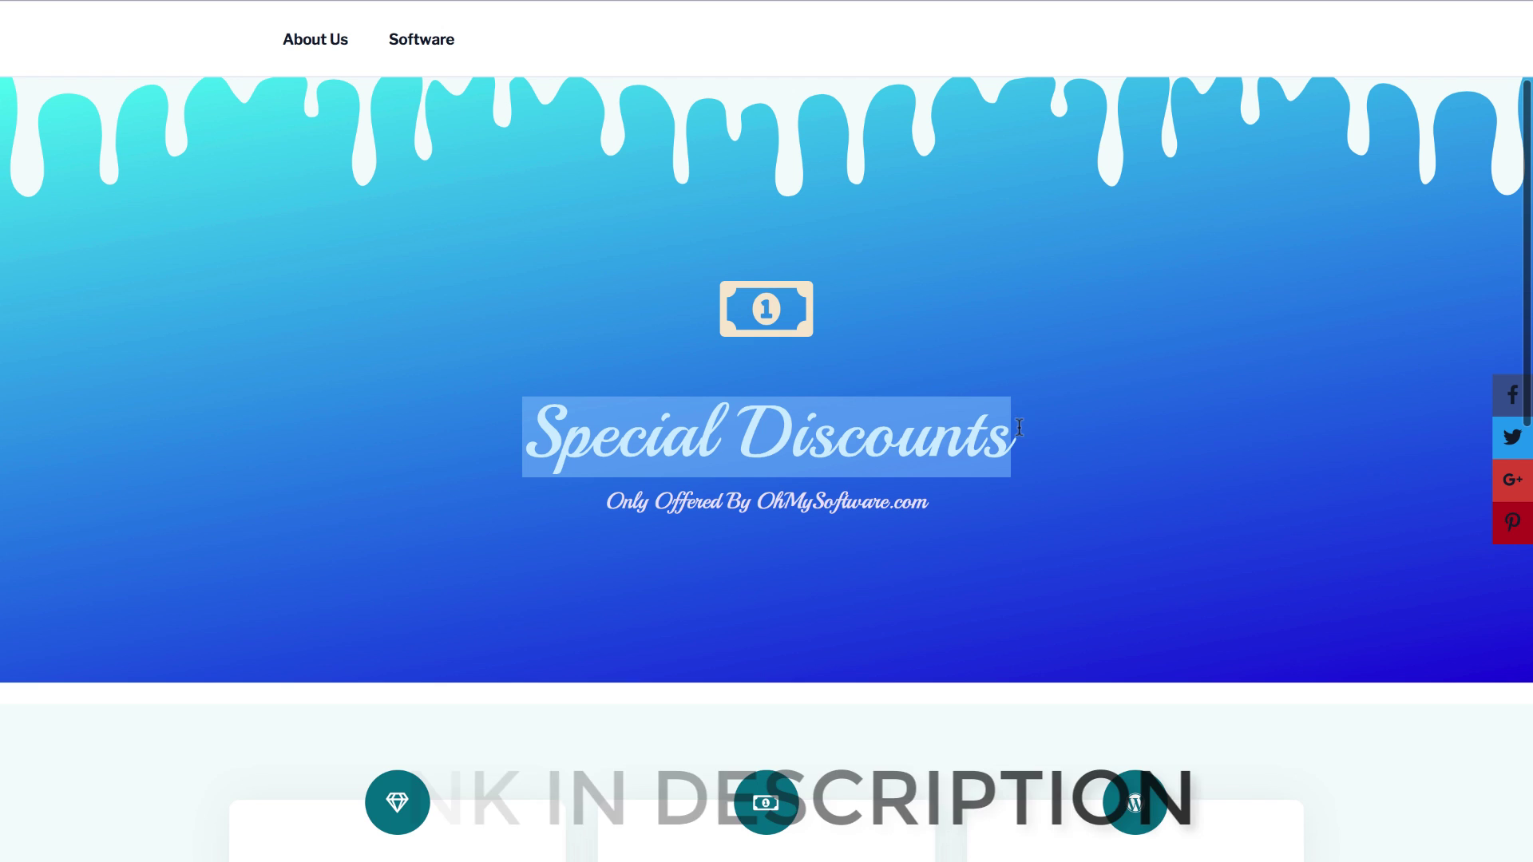
left_click(1040, 424)
scroll(1040, 423, "down", 8)
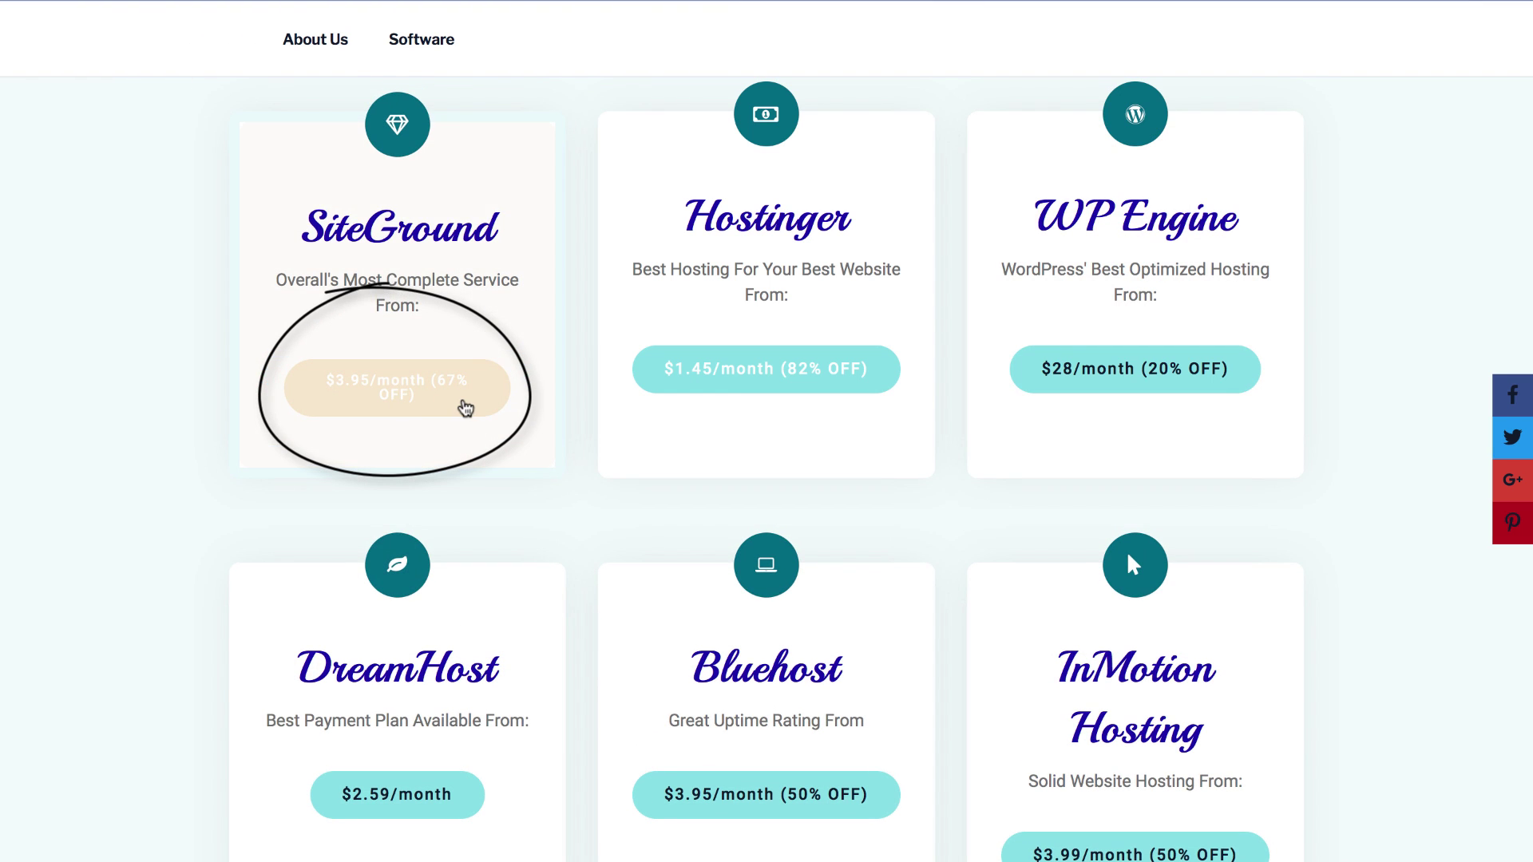
Step: Open SiteGround's hosting plans from the coupon deal and scroll to the plan options
left_click(464, 406)
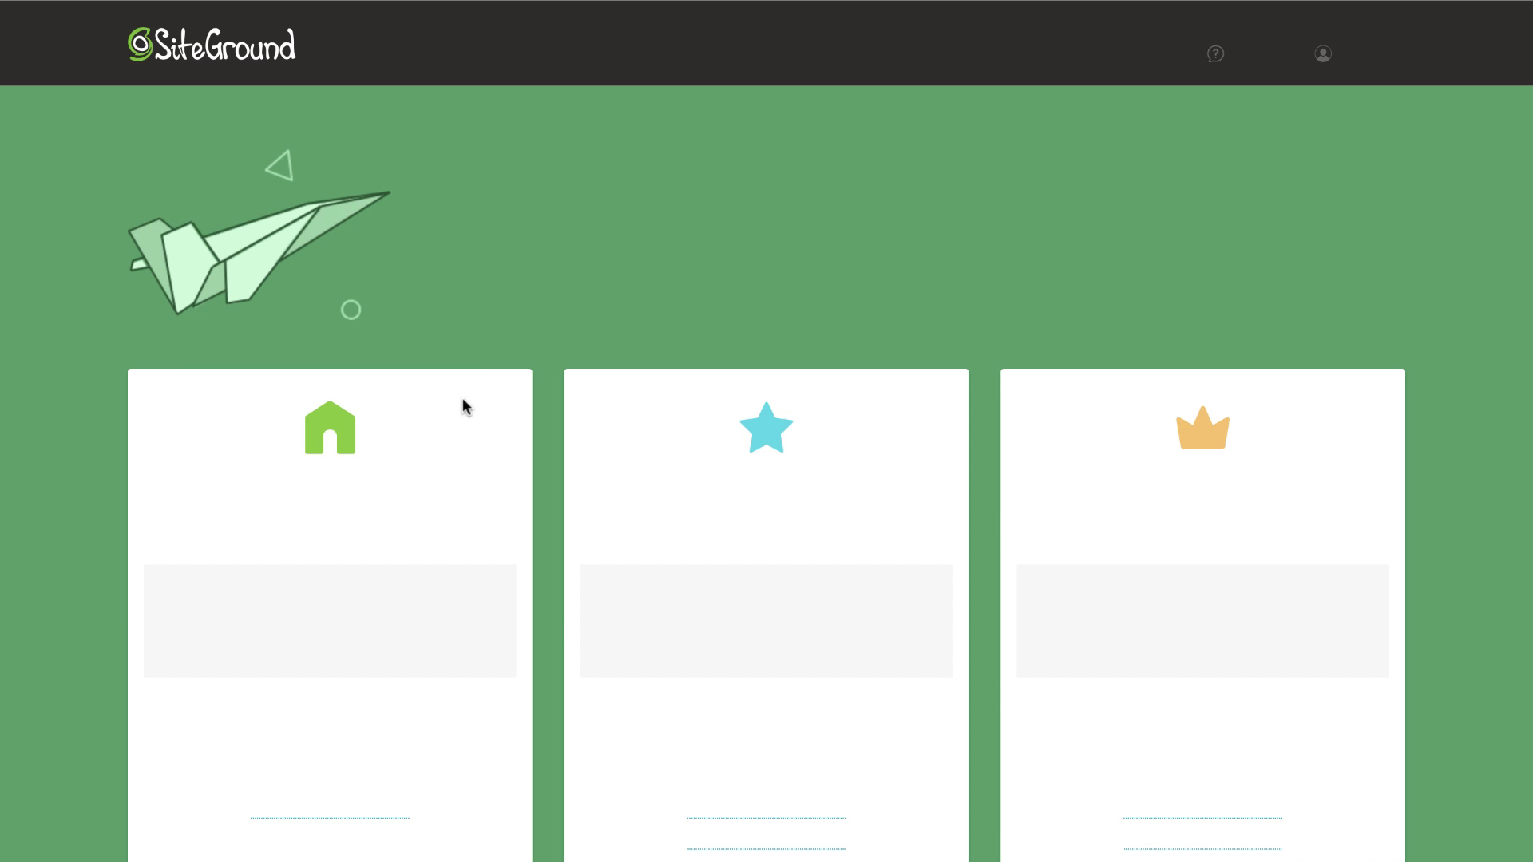
scroll(462, 407, "down", 3)
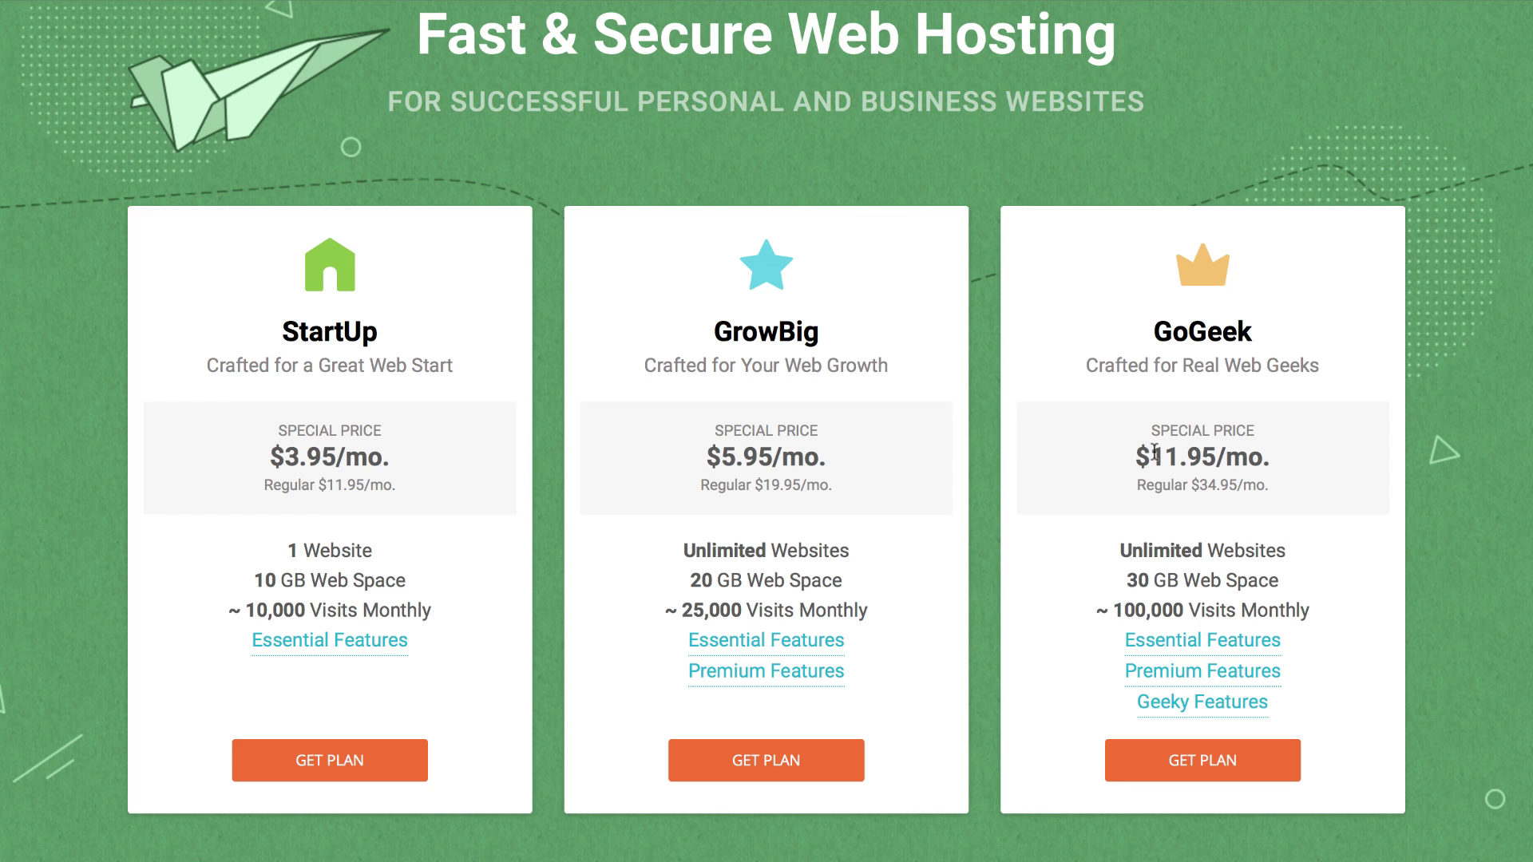
scroll(1154, 451, "down", 3)
Step: Pick the StartUp plan at $3.95/mo and choose to register a new domain
mouse_move(326, 477)
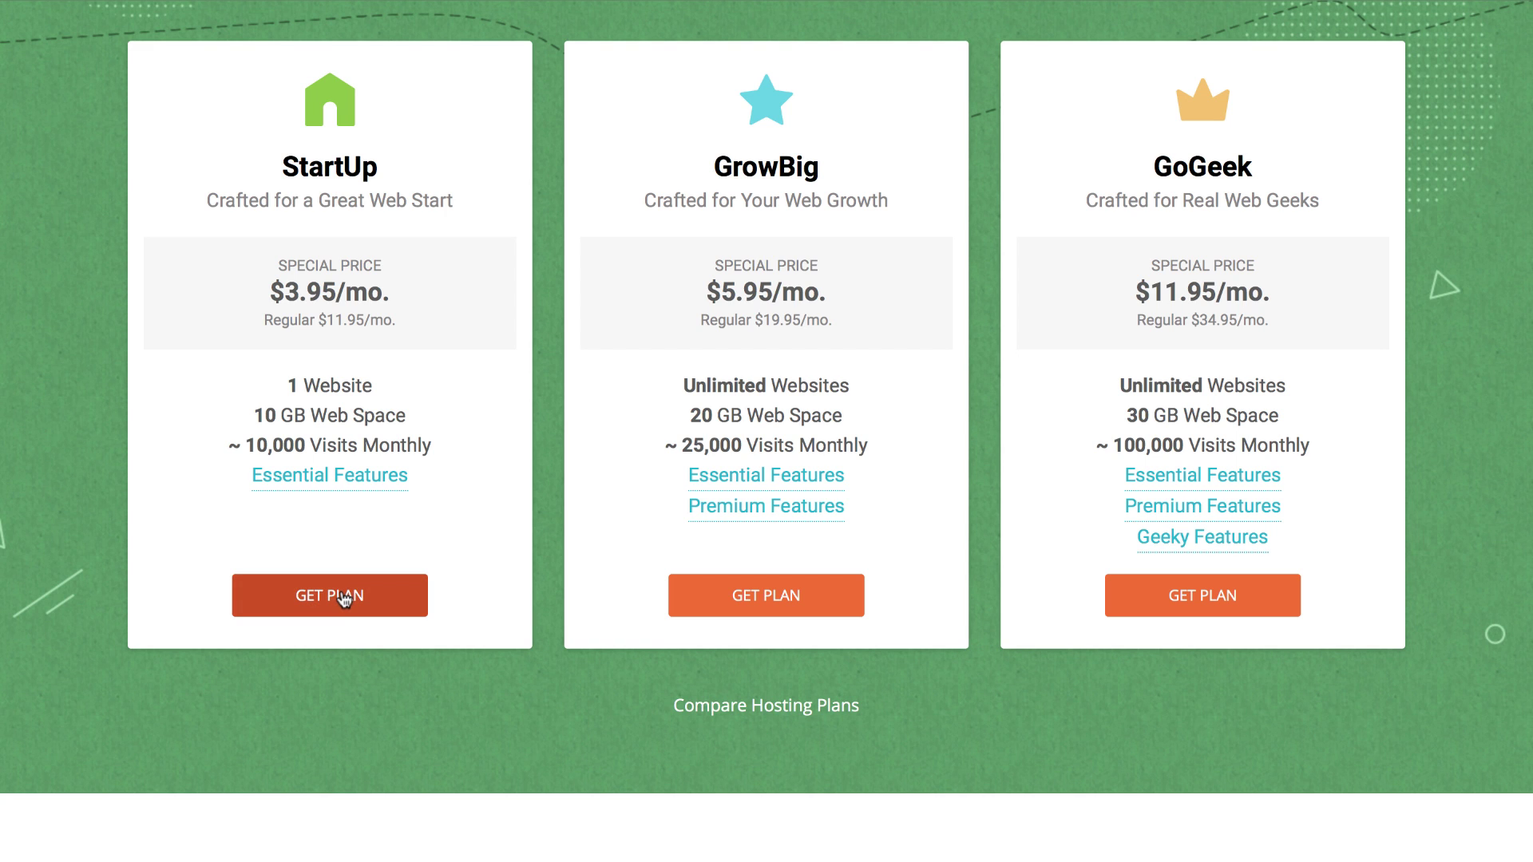
left_click(344, 597)
left_click(402, 320)
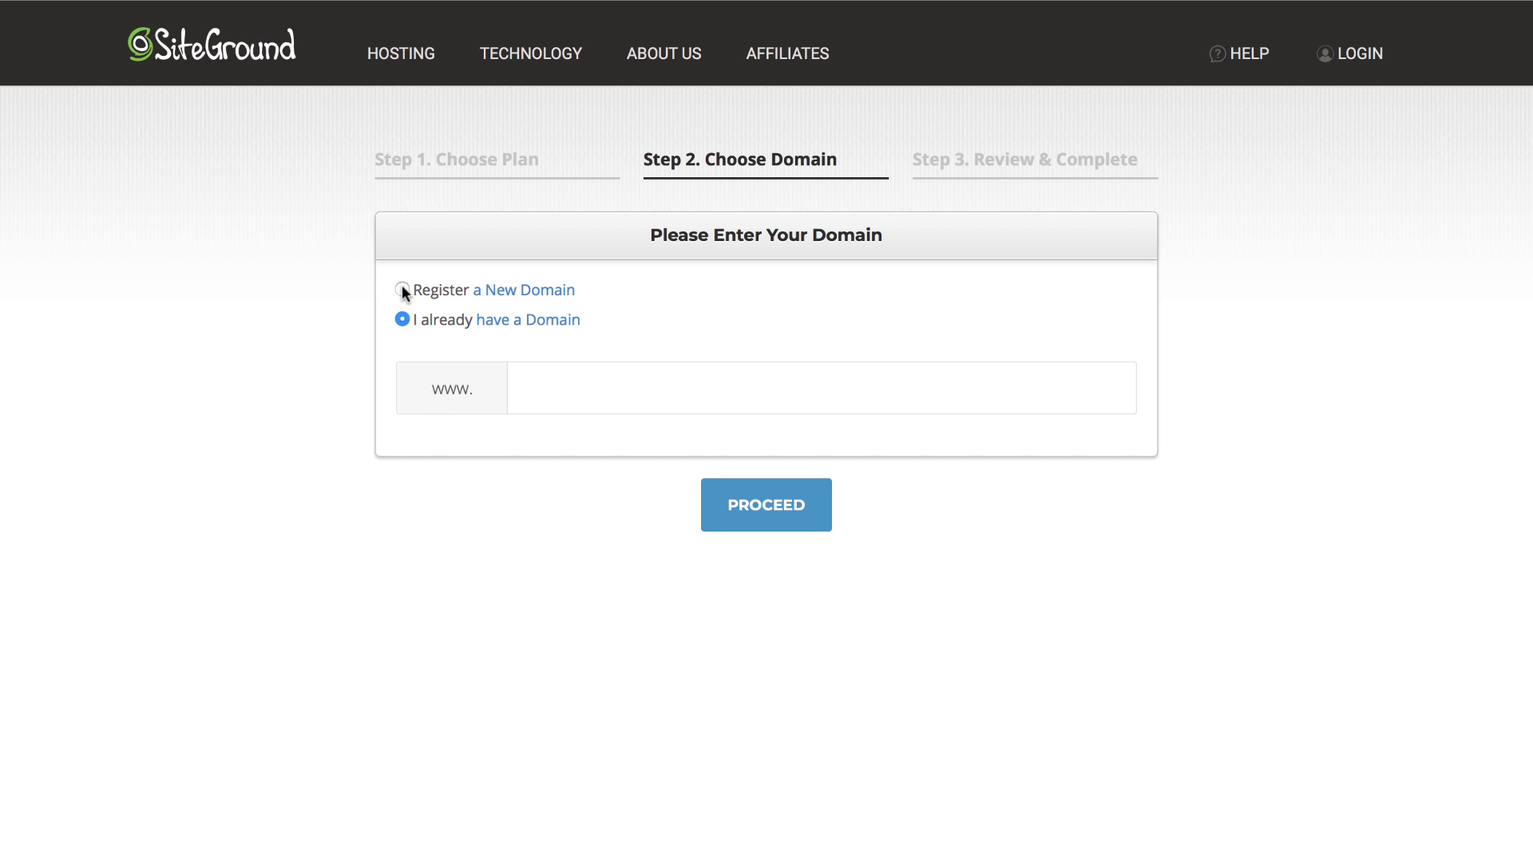
left_click(402, 291)
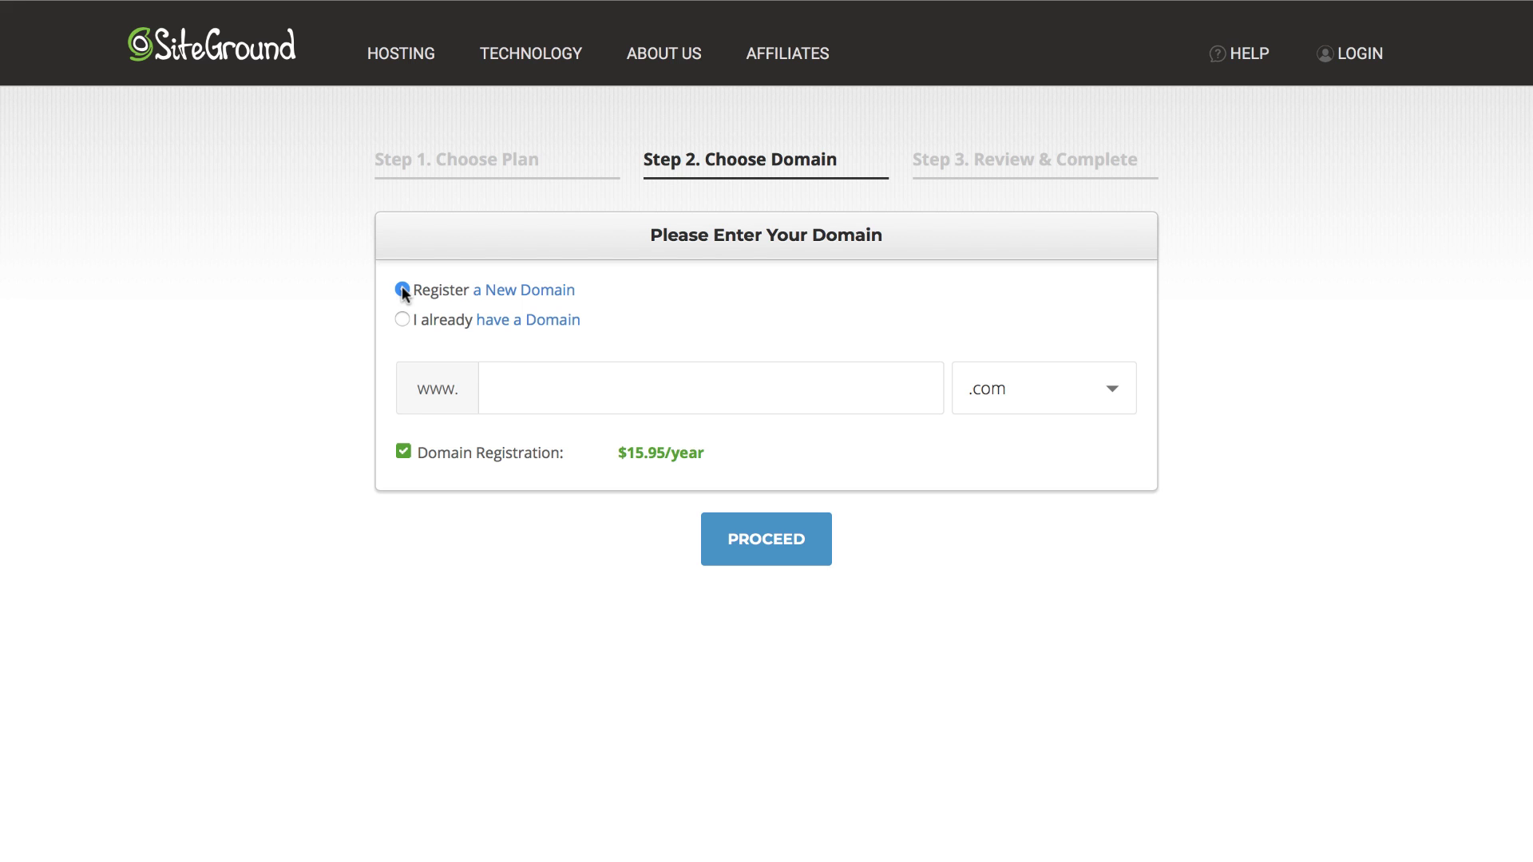
Step: Enter the new domain ohmysoftware123.com and proceed to the Review & Complete step
left_click(511, 377)
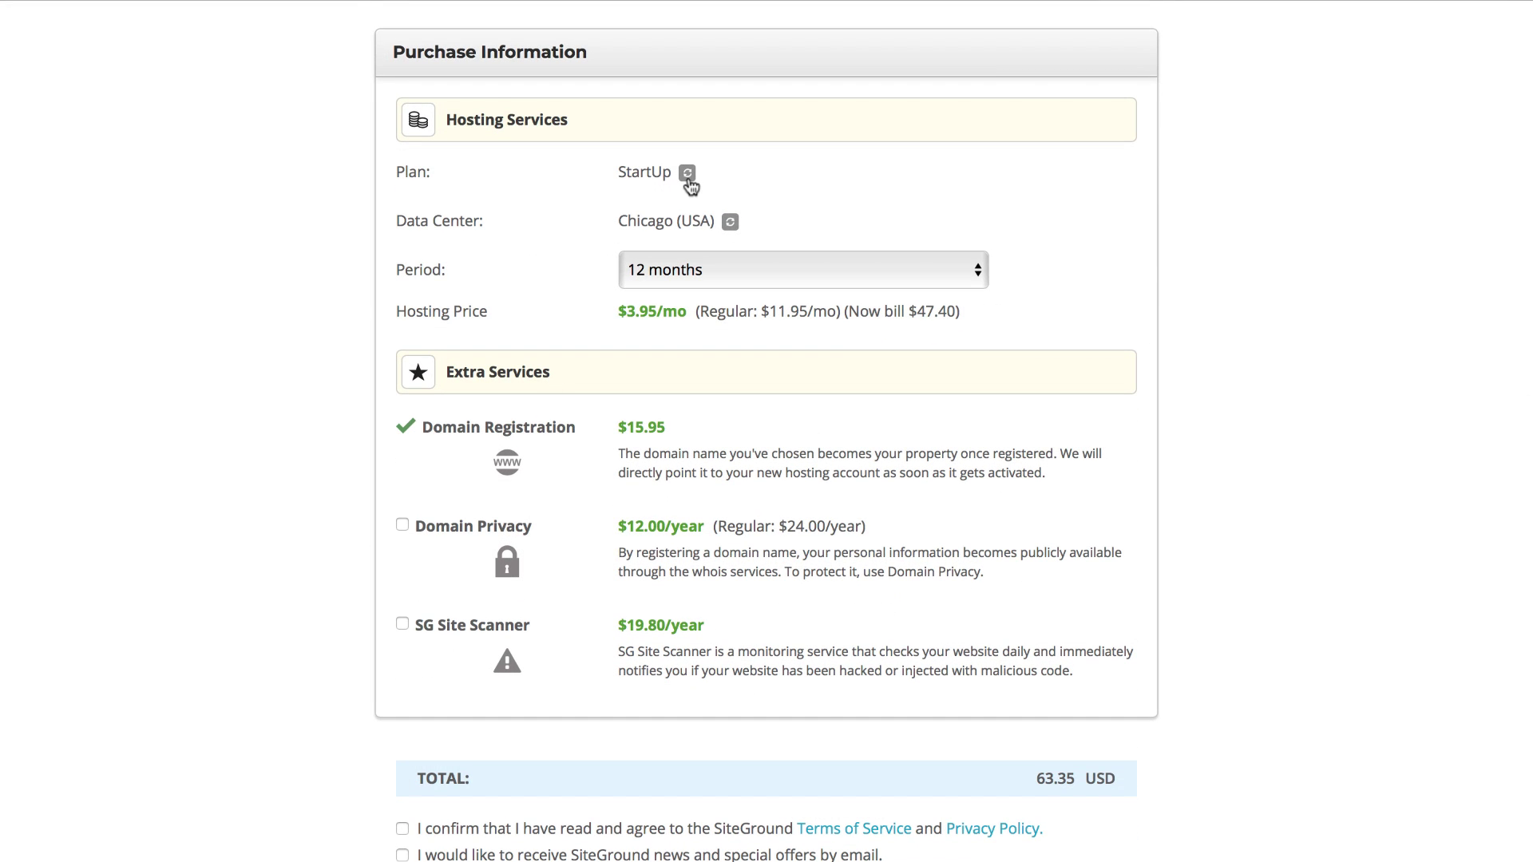
Step: Keep Chicago (USA) as the data center and set the period to Trial: 1 month
left_click(729, 224)
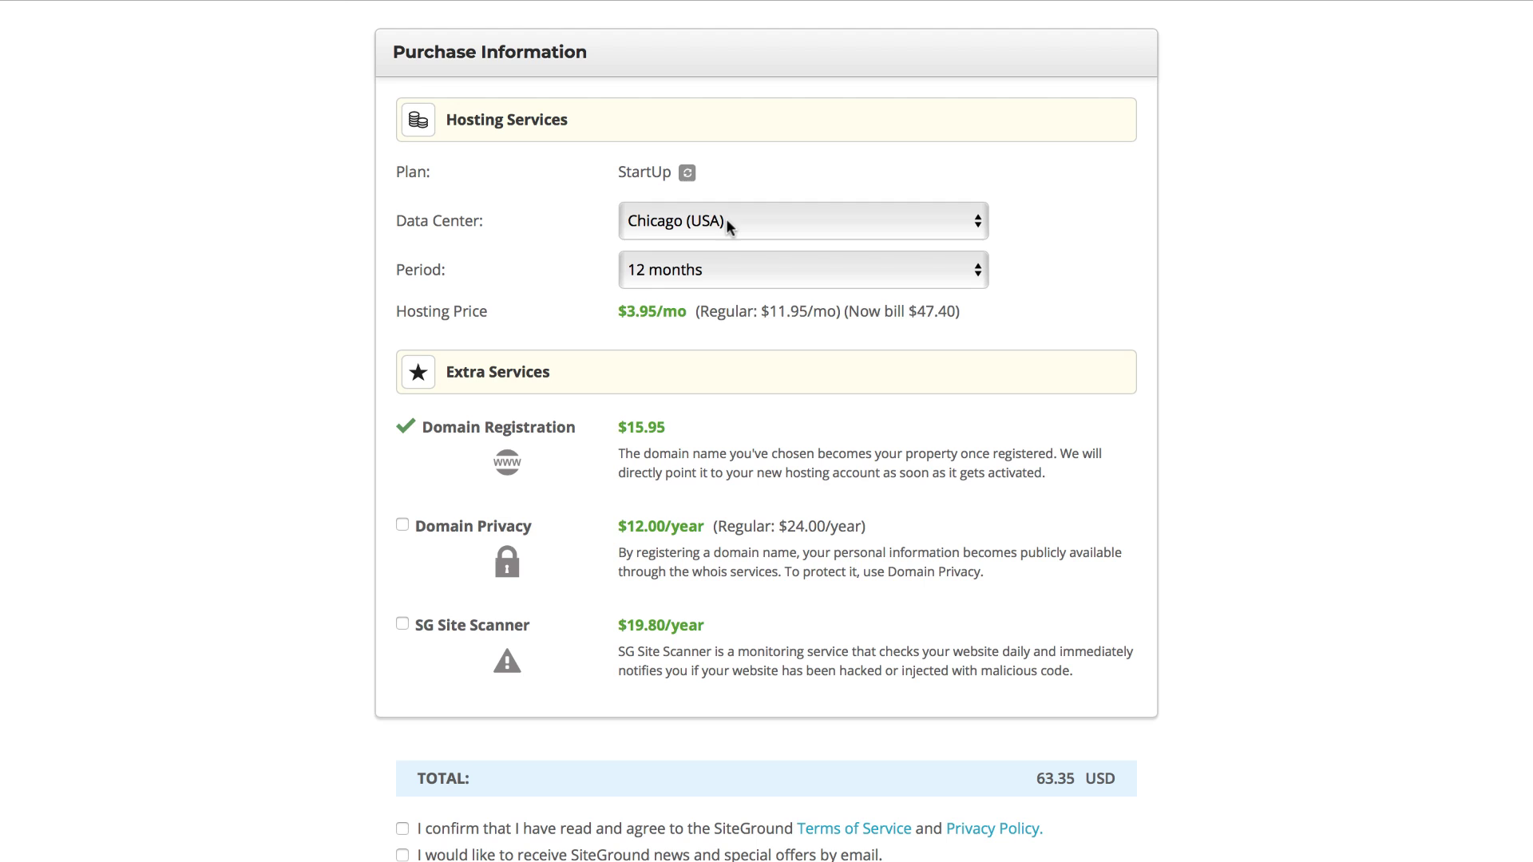
left_click(735, 218)
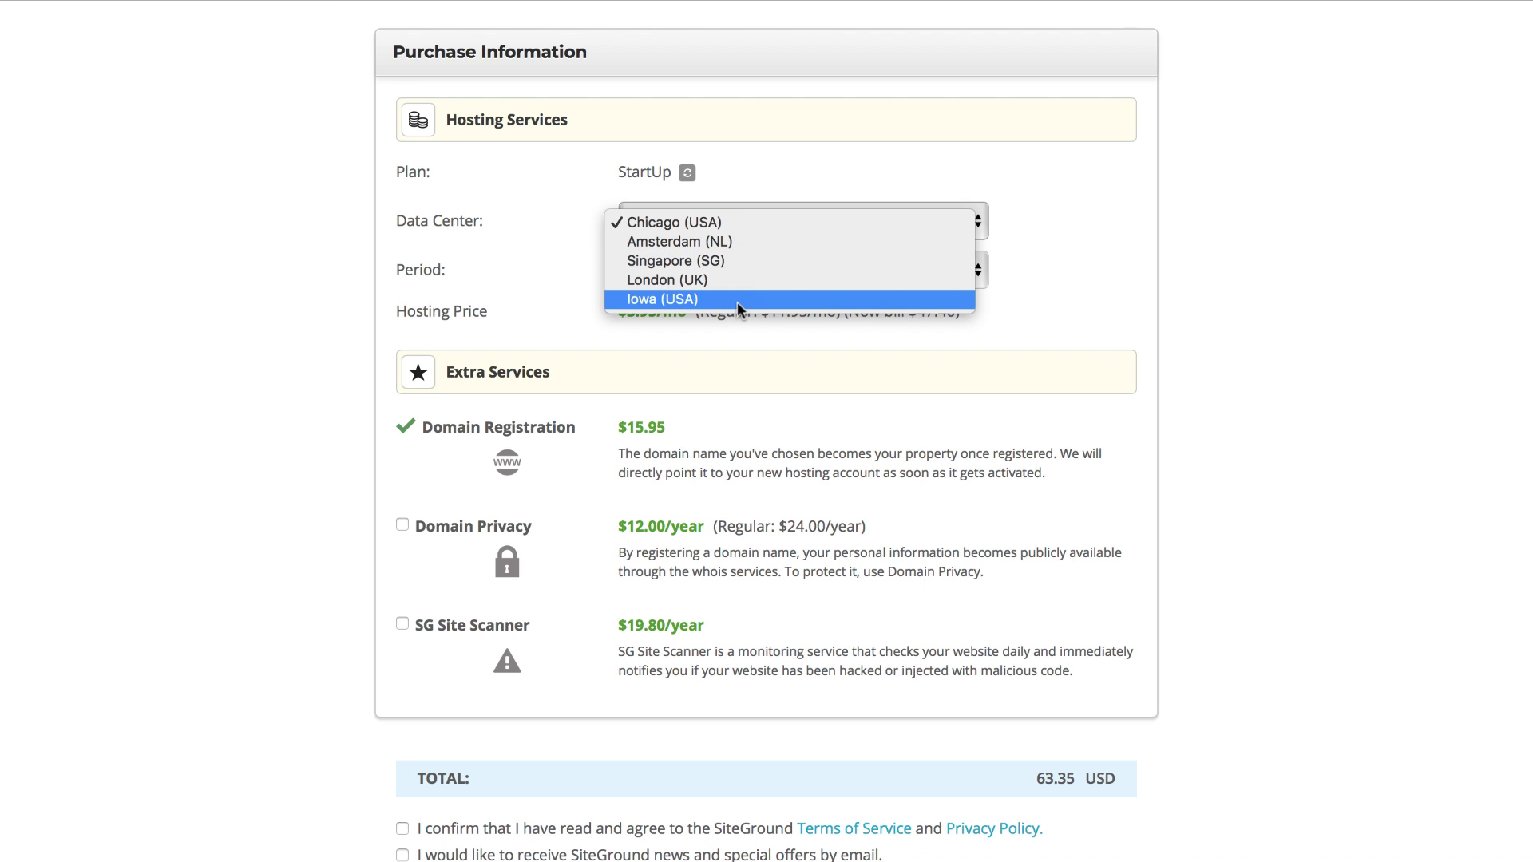
left_click(693, 223)
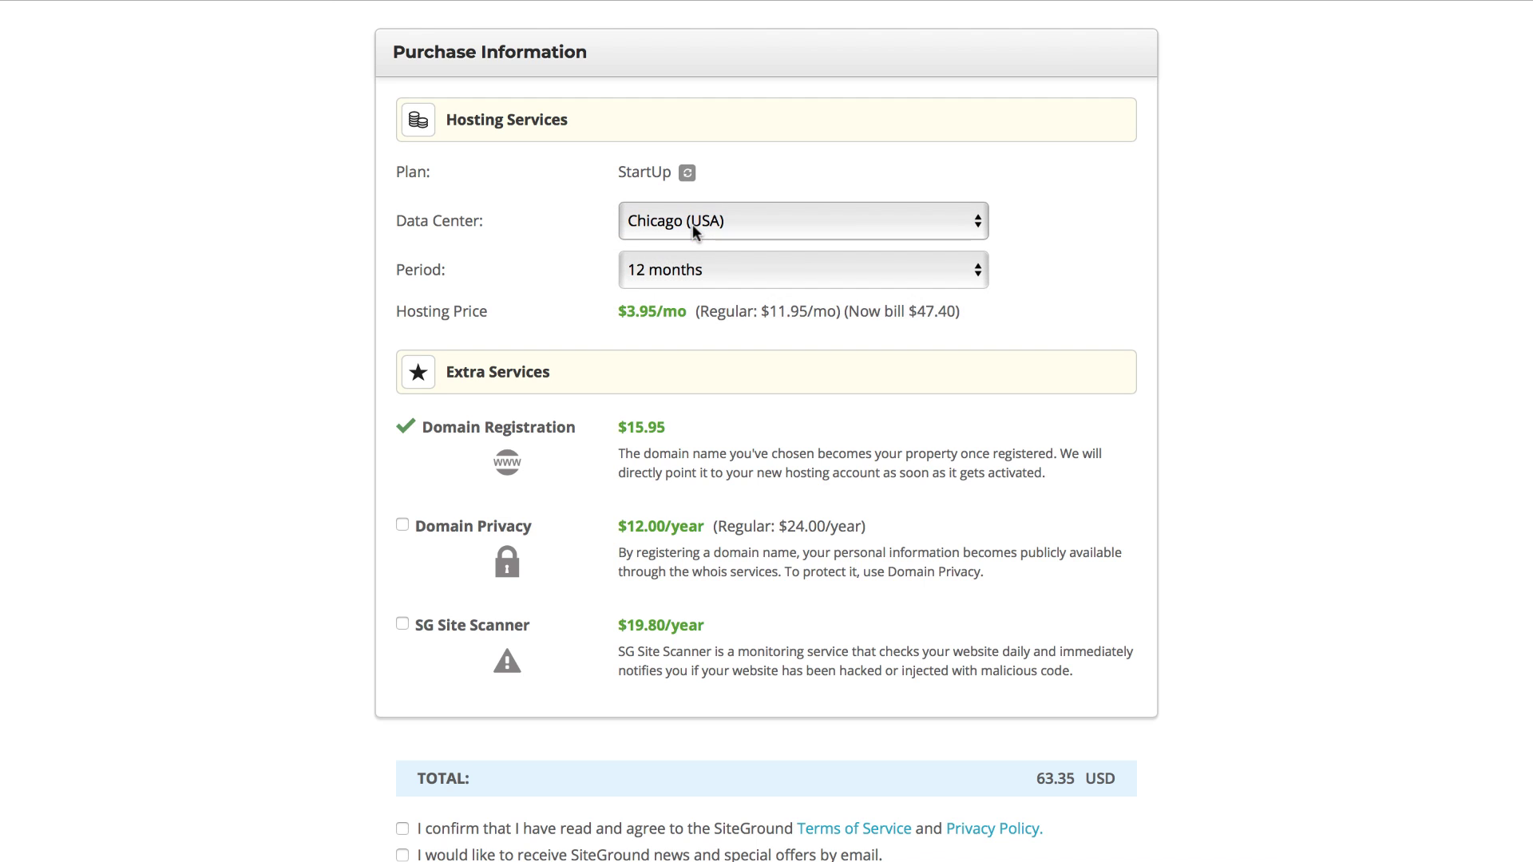
left_click(701, 271)
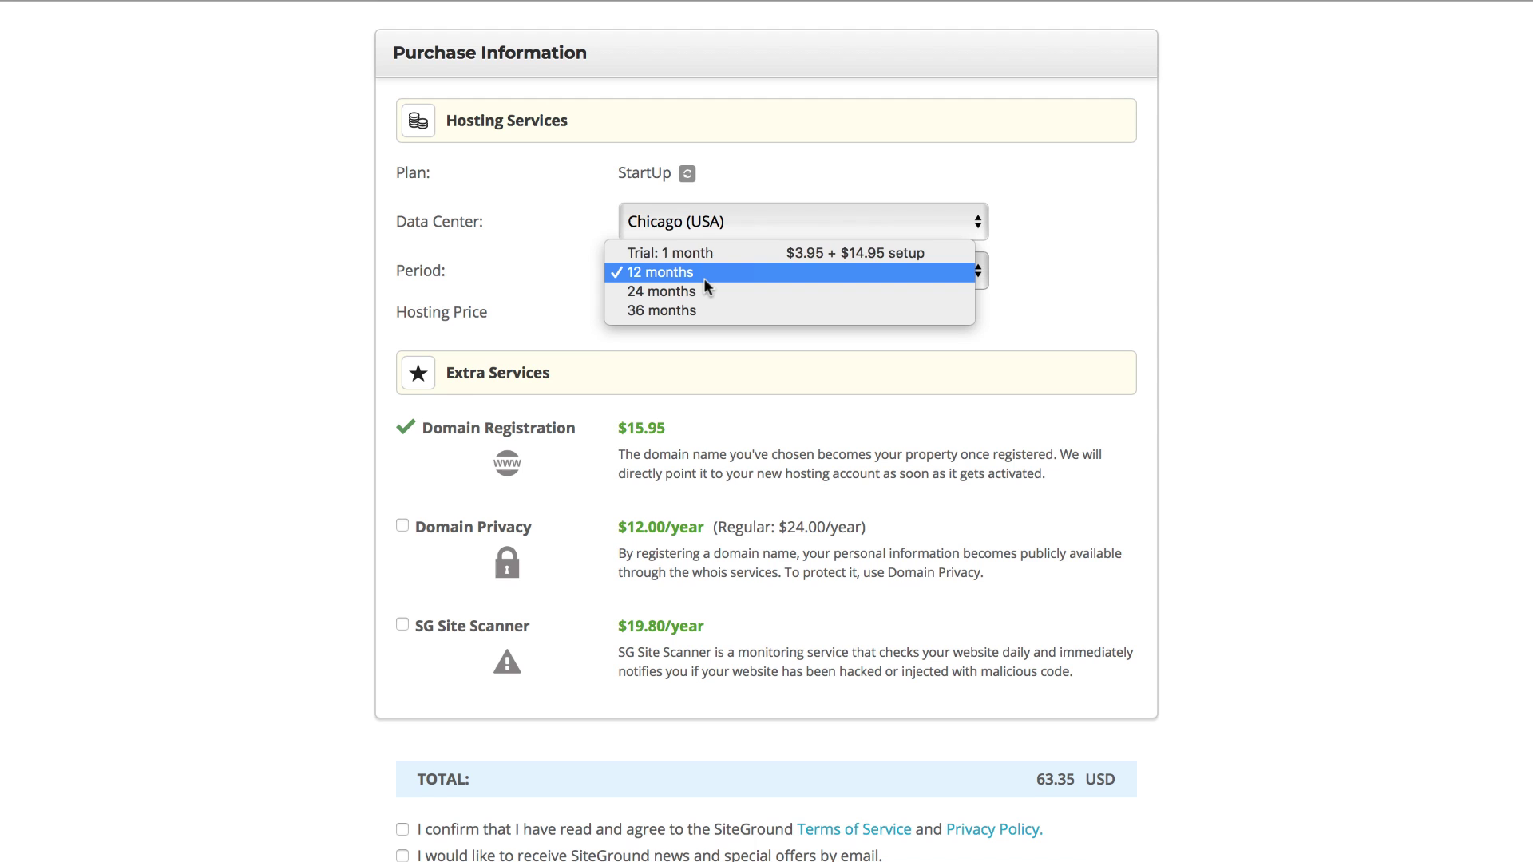
left_click(702, 254)
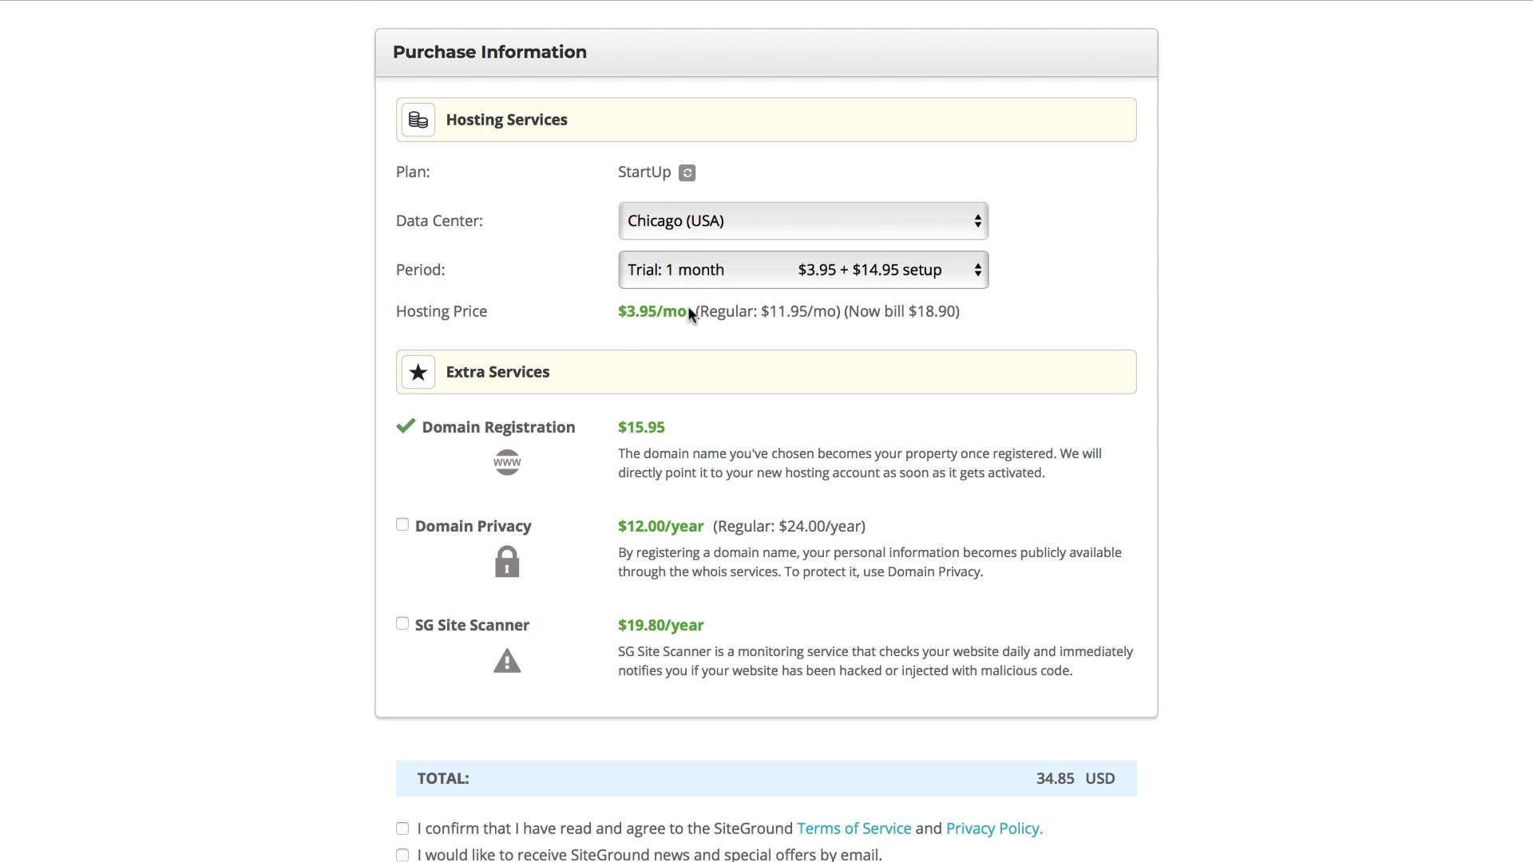
Step: Leave Domain Privacy off the order
scroll(610, 370, "down", 2)
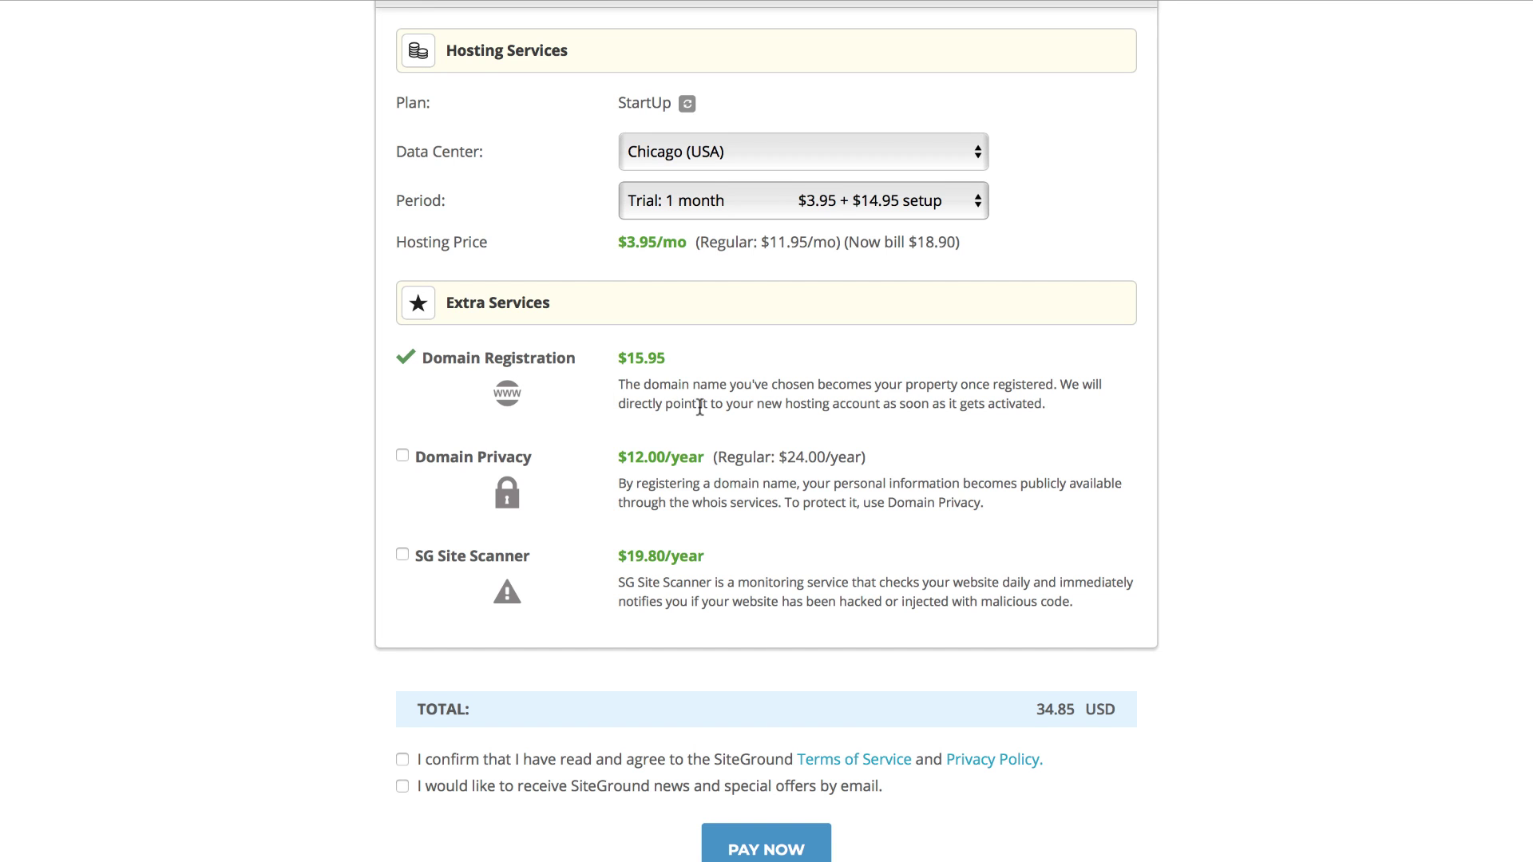
scroll(700, 407, "down", 2)
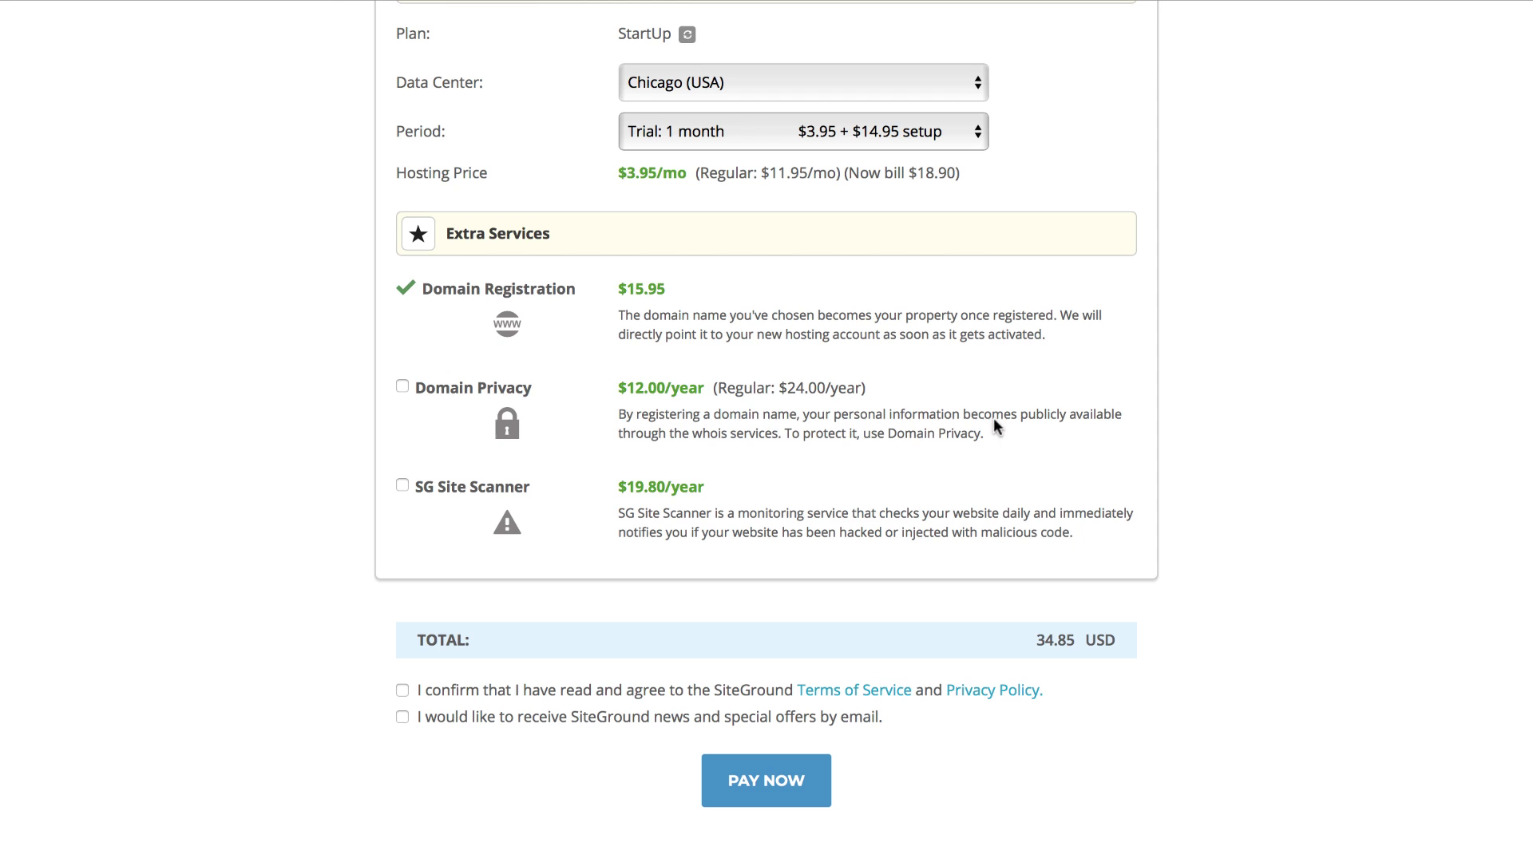
left_click(403, 383)
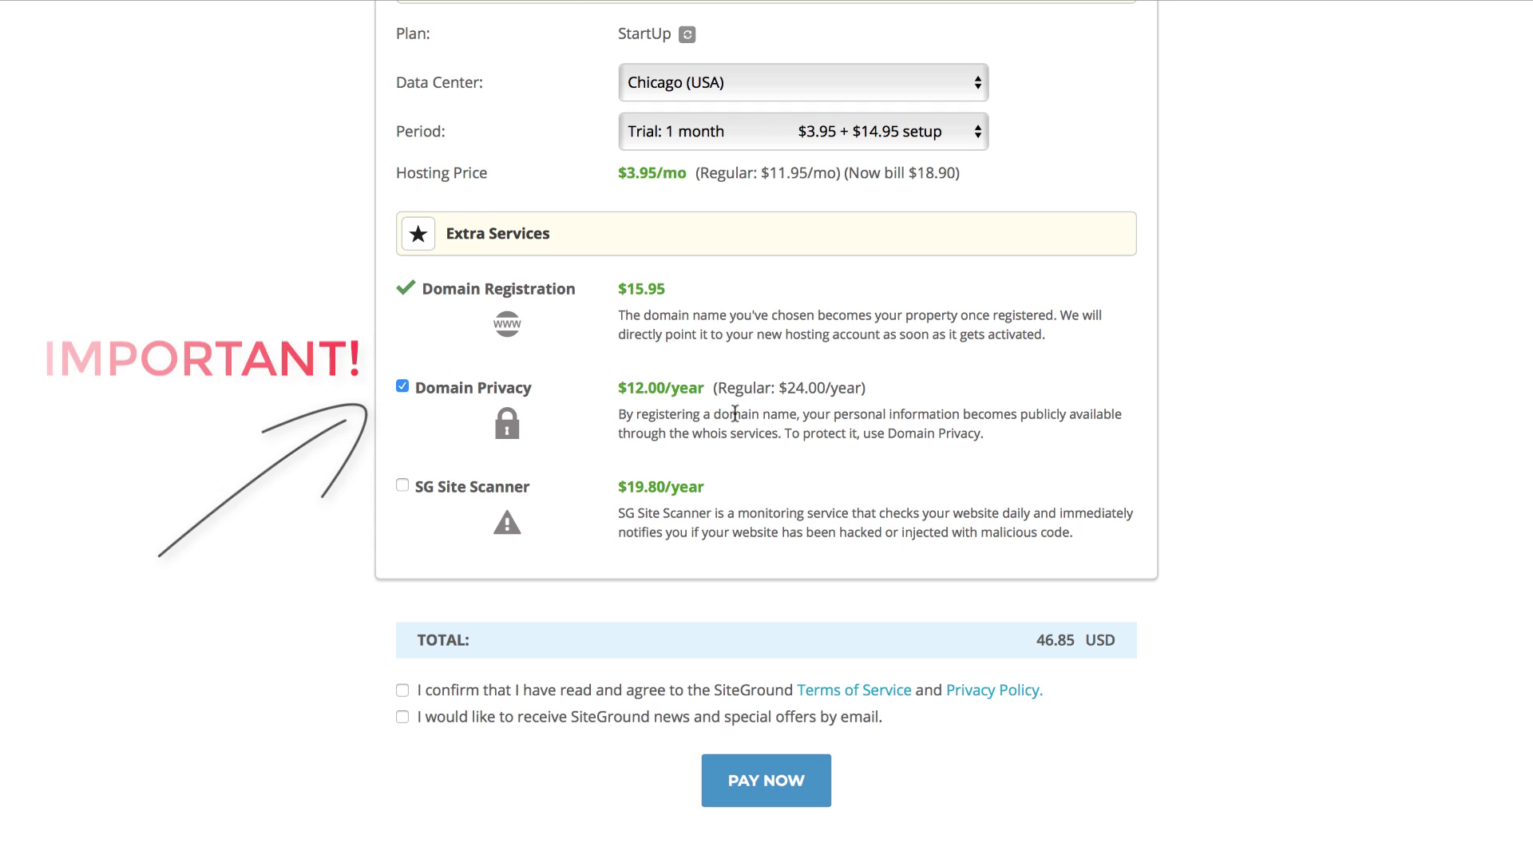
left_click(402, 386)
Step: Accept the terms of service and pay the 34.85 USD hosting order
scroll(360, 439, "down", 3)
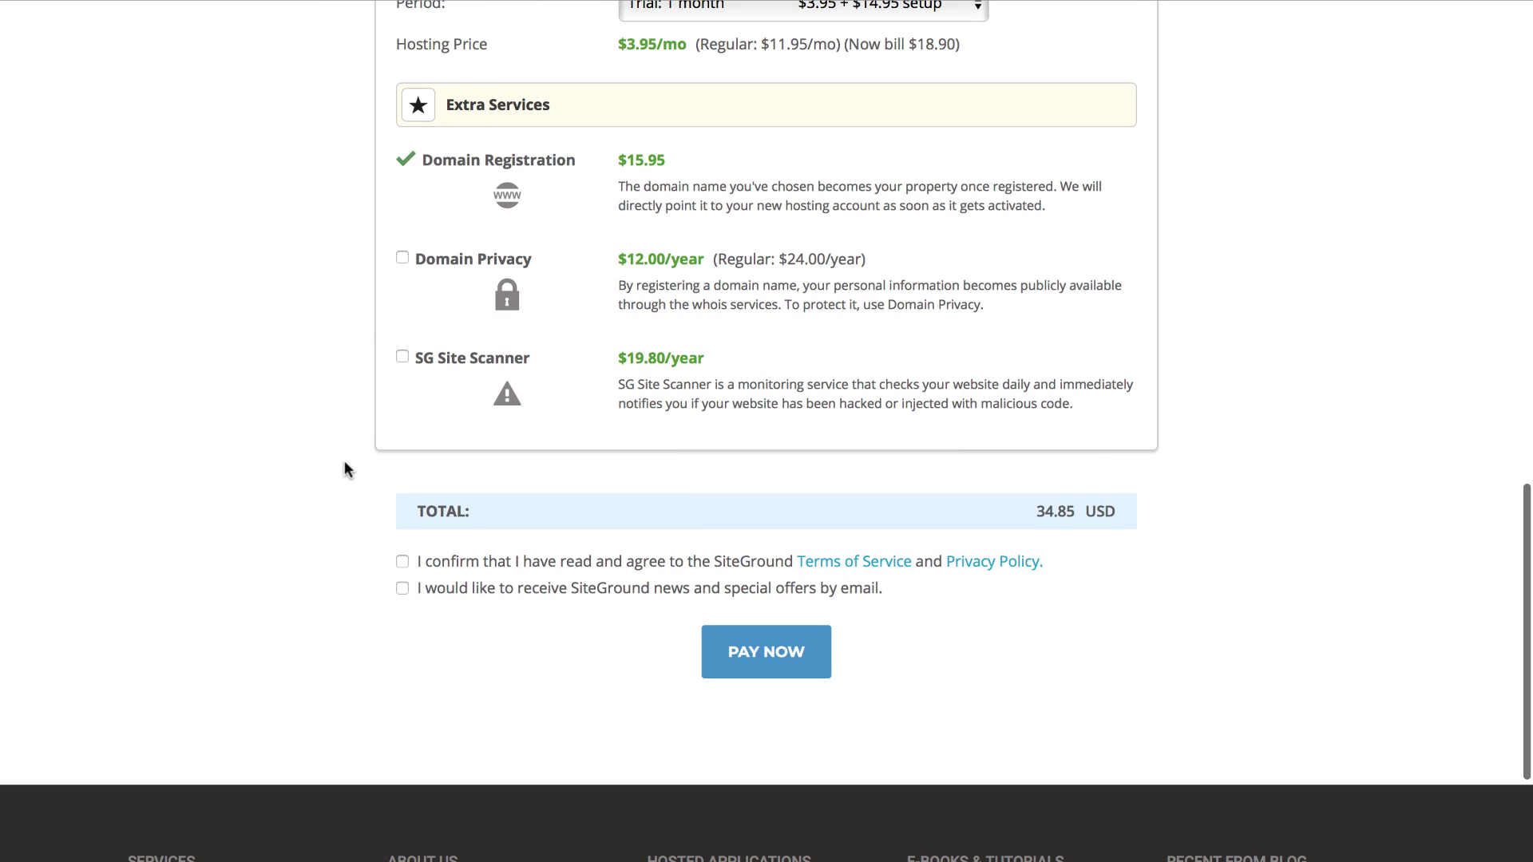
scroll(345, 470, "down", 4)
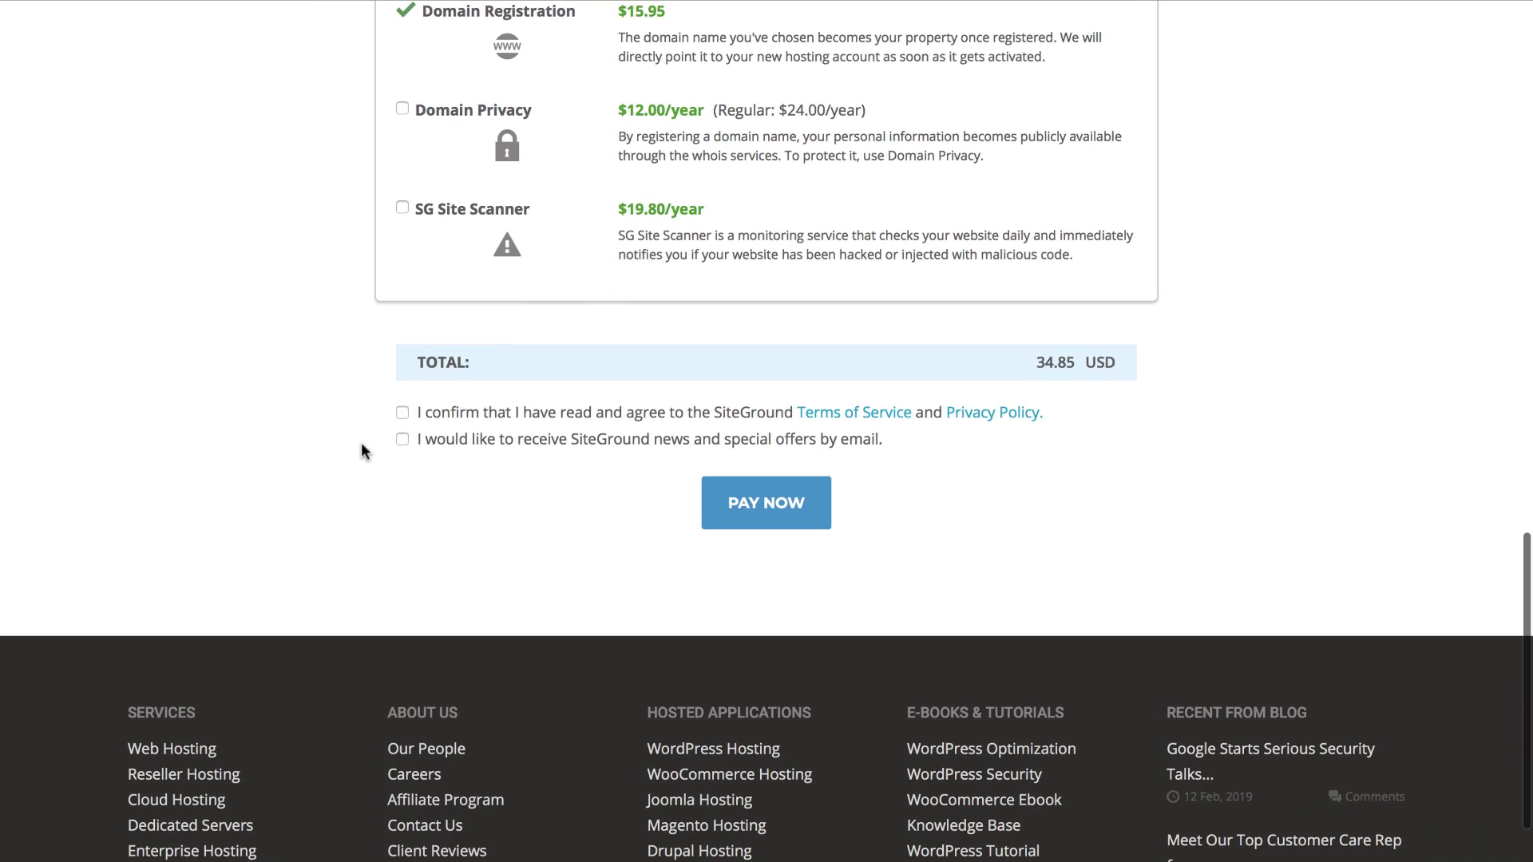
left_click(403, 416)
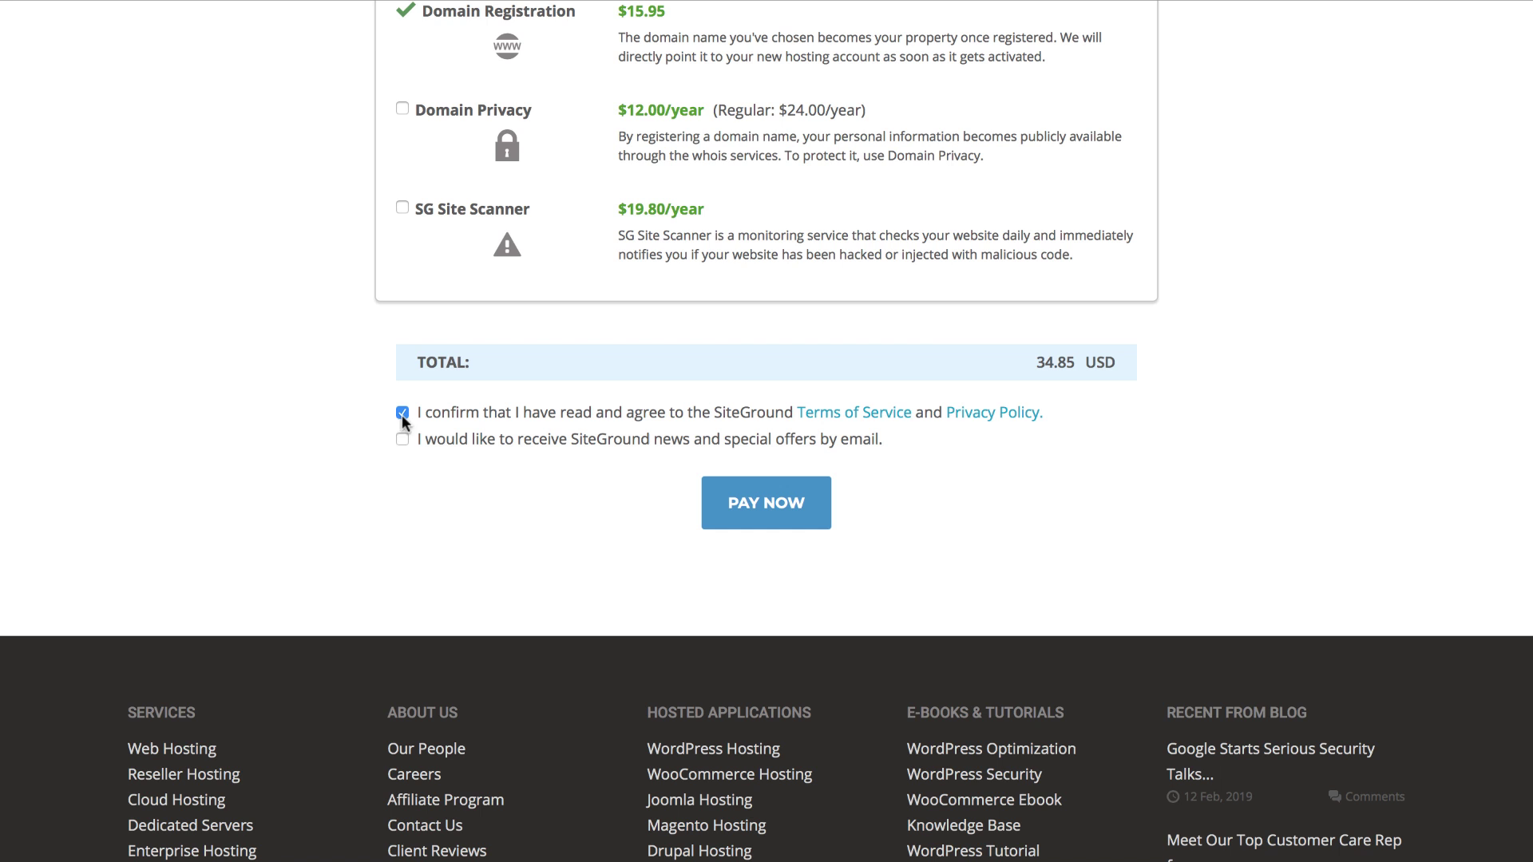
left_click(718, 508)
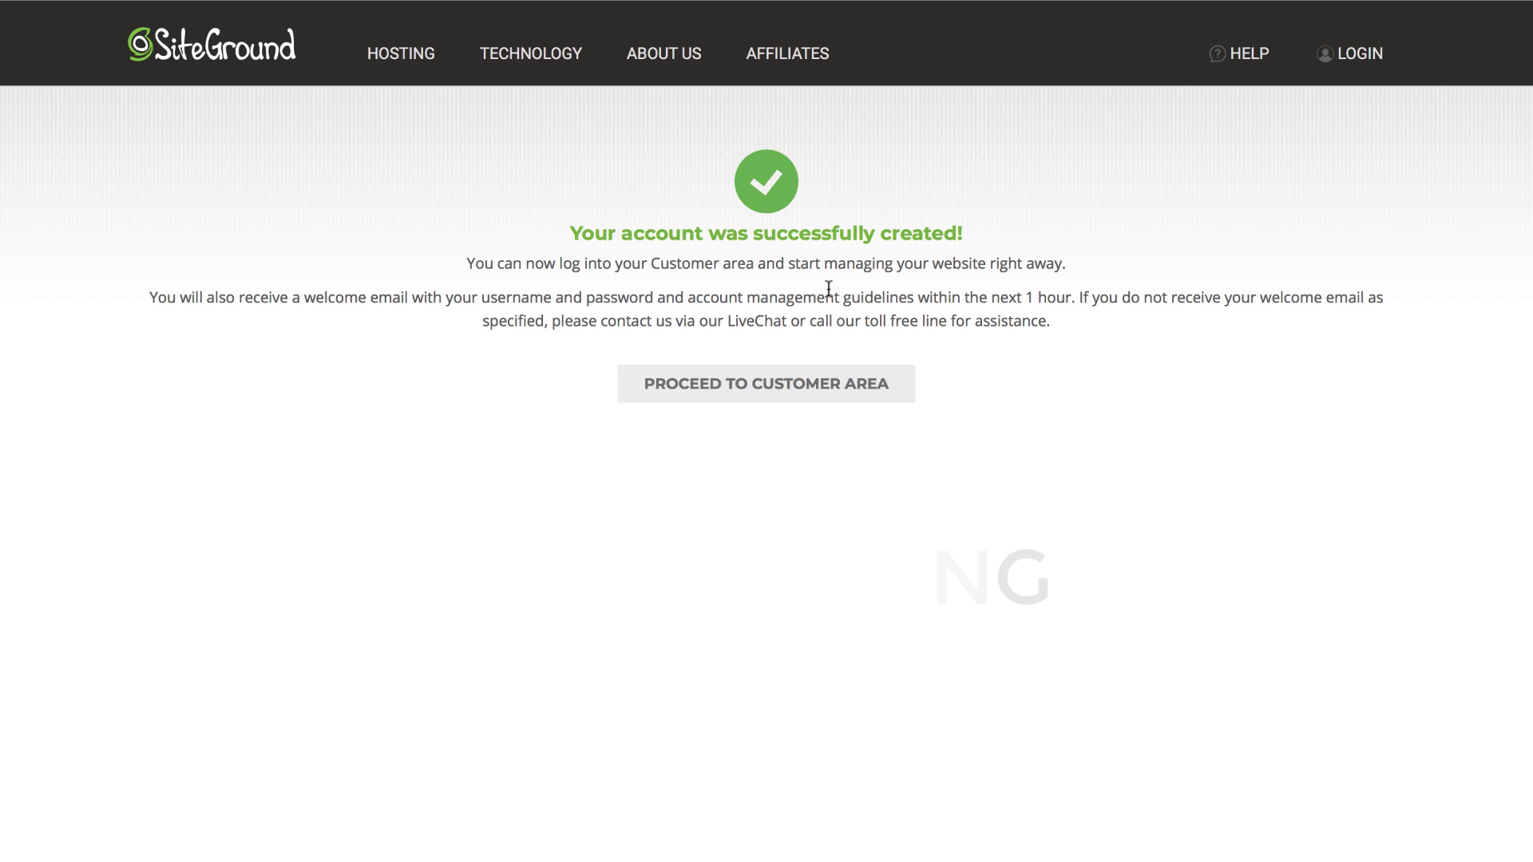
Step: Start account setup by choosing a new website with WordPress as the software
left_click(756, 400)
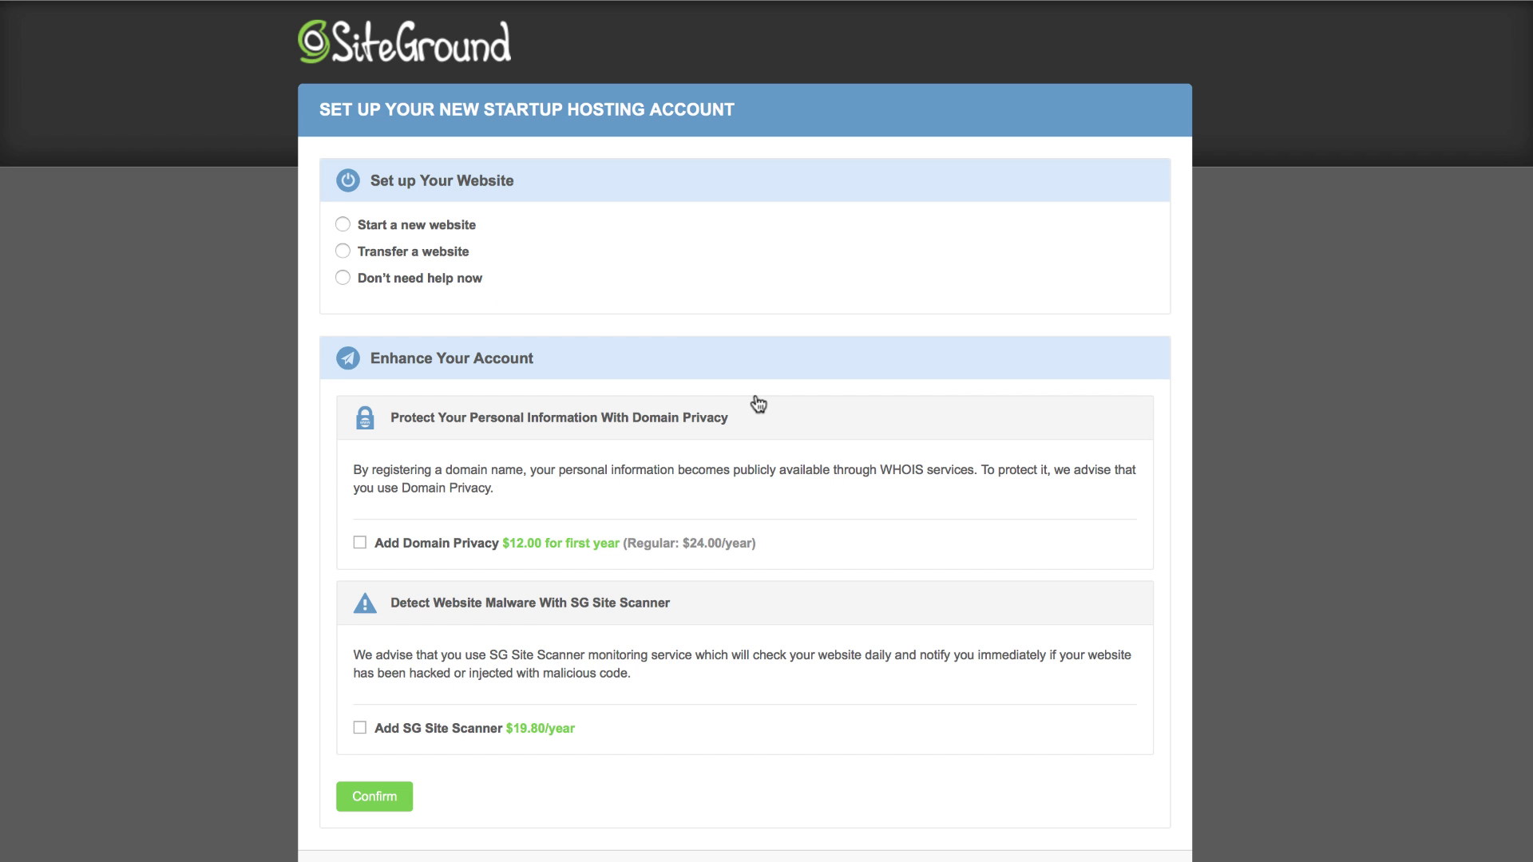
left_click(349, 227)
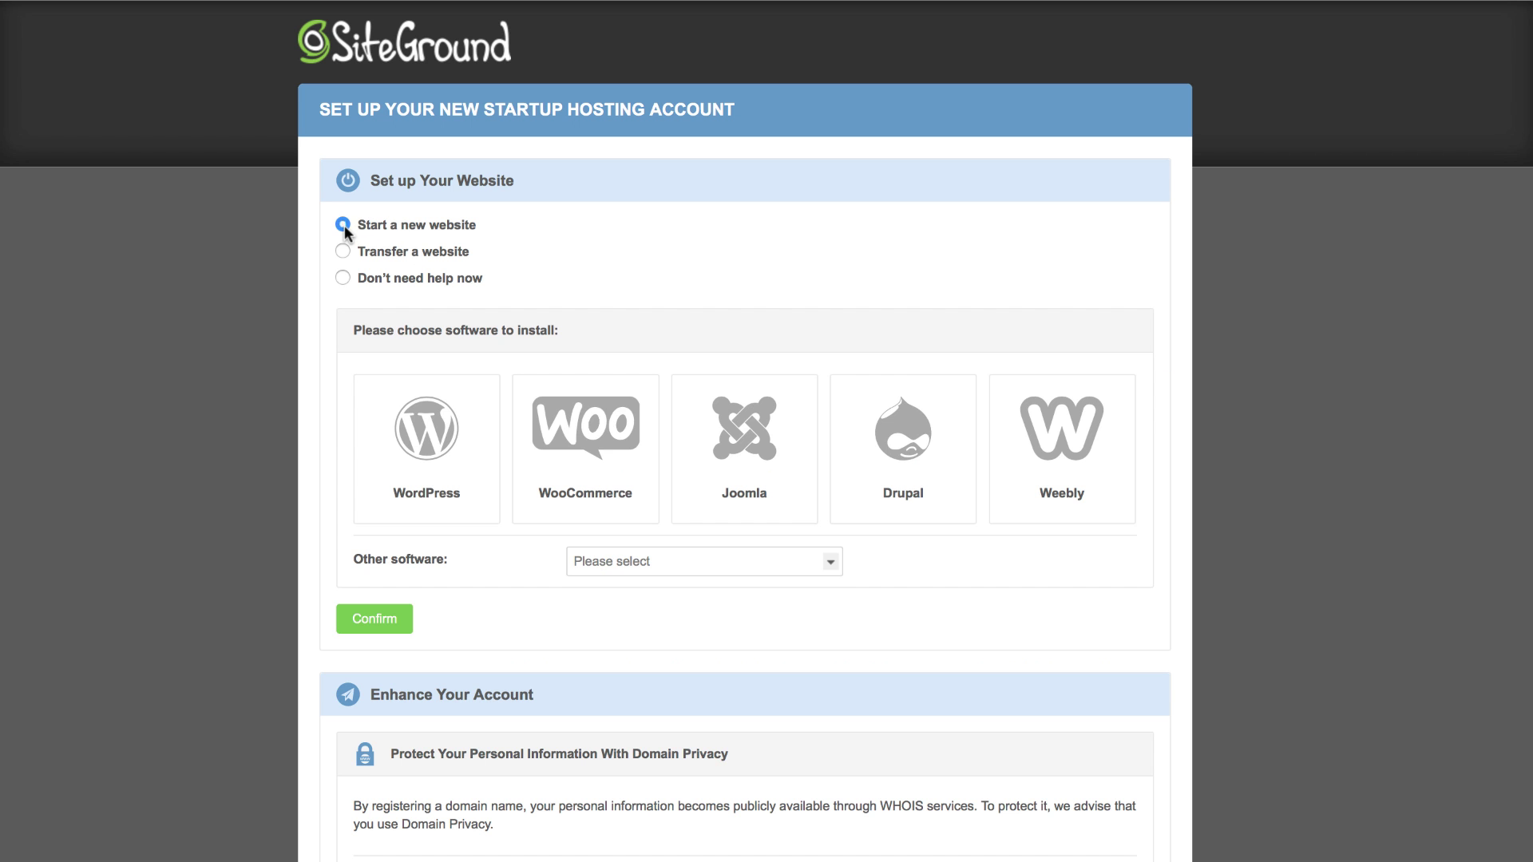
left_click(389, 479)
Step: Fill in the WordPress admin e-mail and password, then confirm the installation details
scroll(512, 543, "down", 2)
left_click(609, 573)
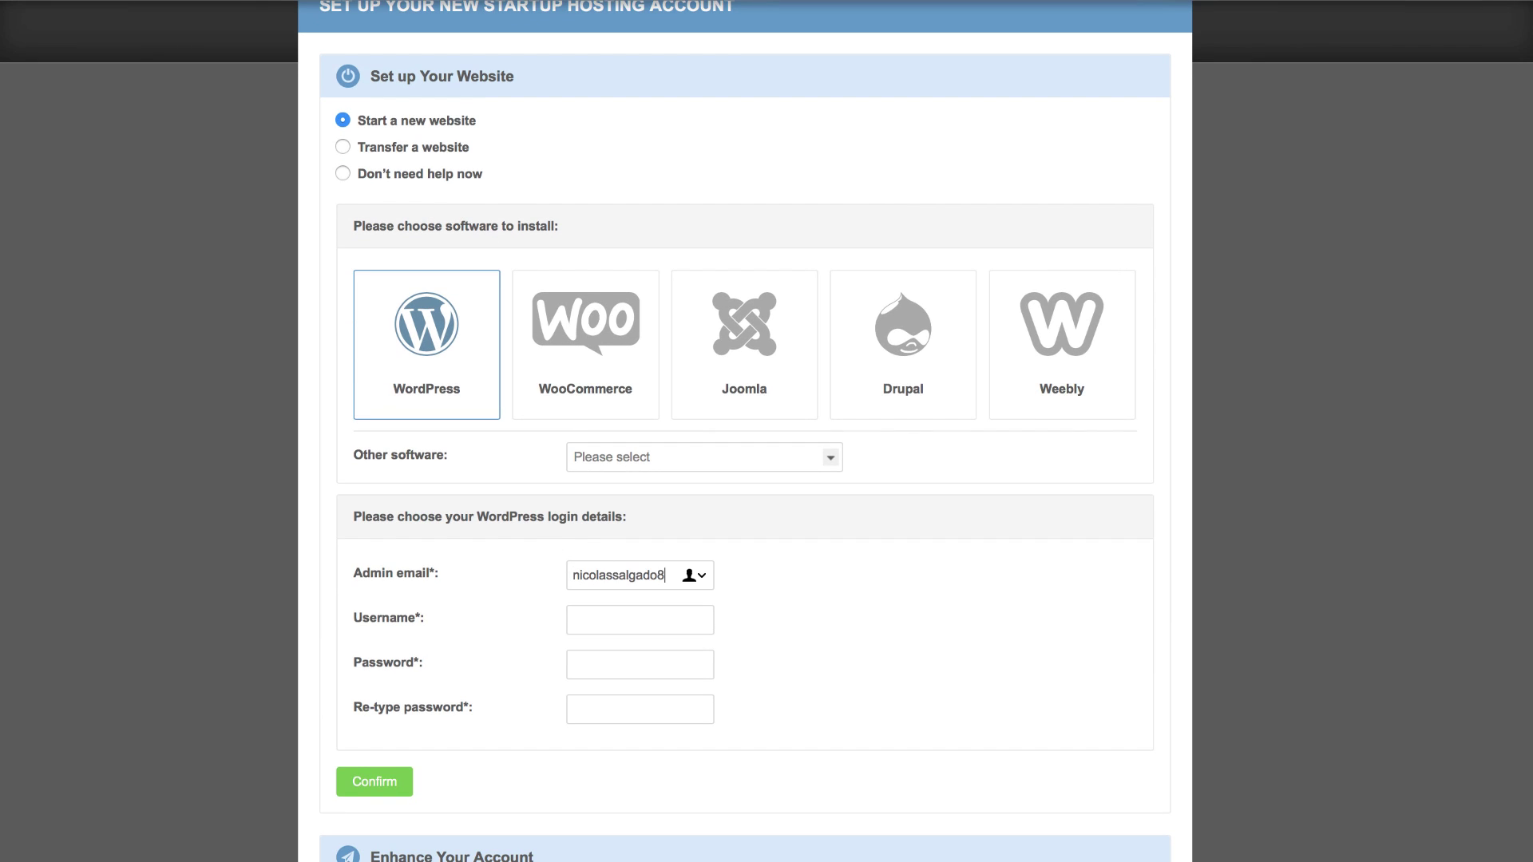
key("Tab")
type("nicolassalgado8")
key("Tab")
type("••")
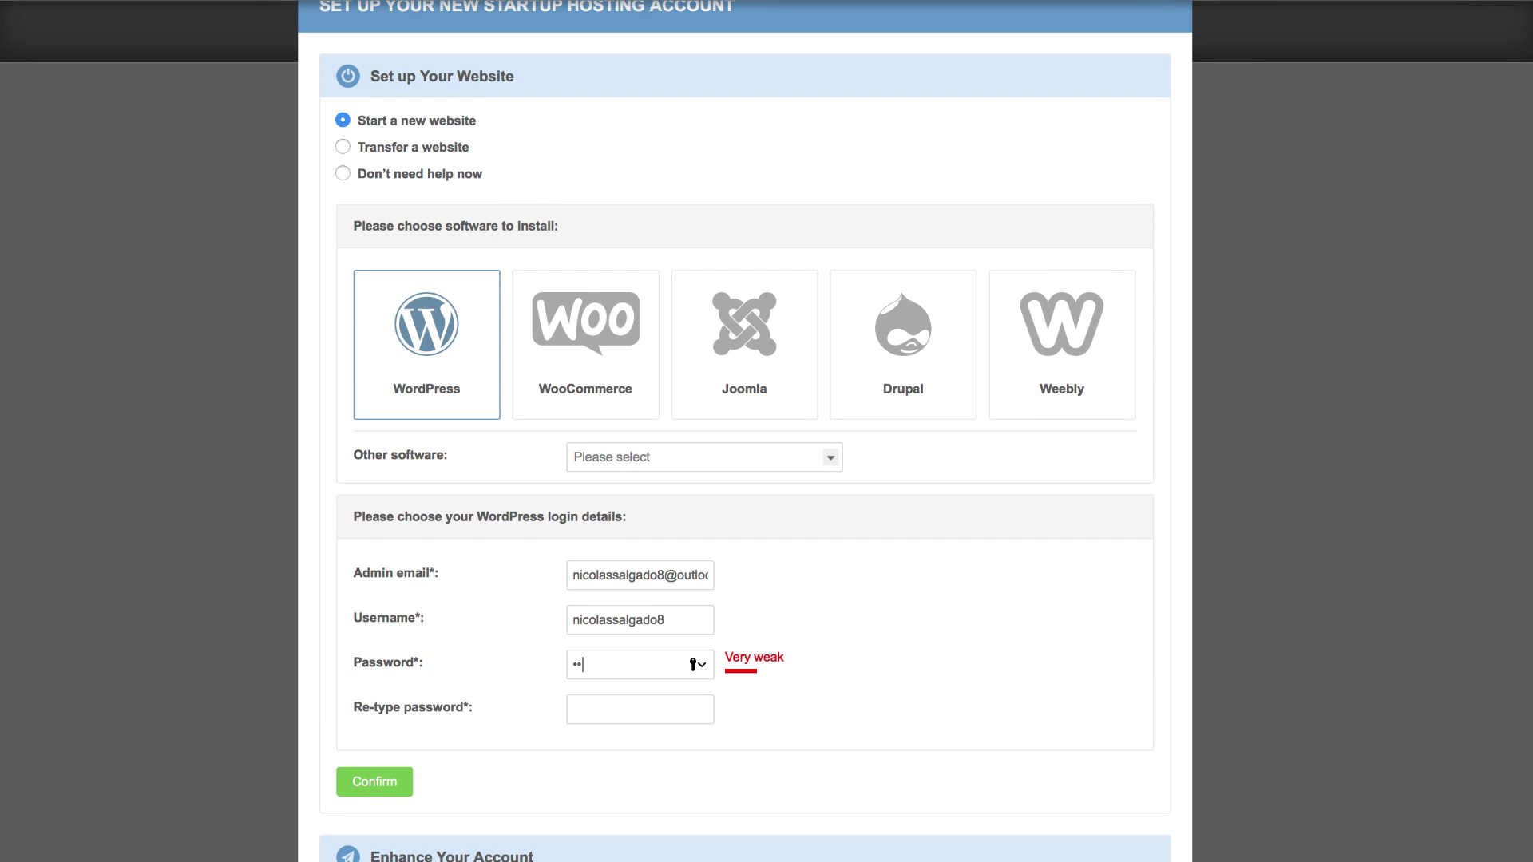
type("••••••••••")
key("Tab")
type("•")
scroll(596, 628, "down", 5)
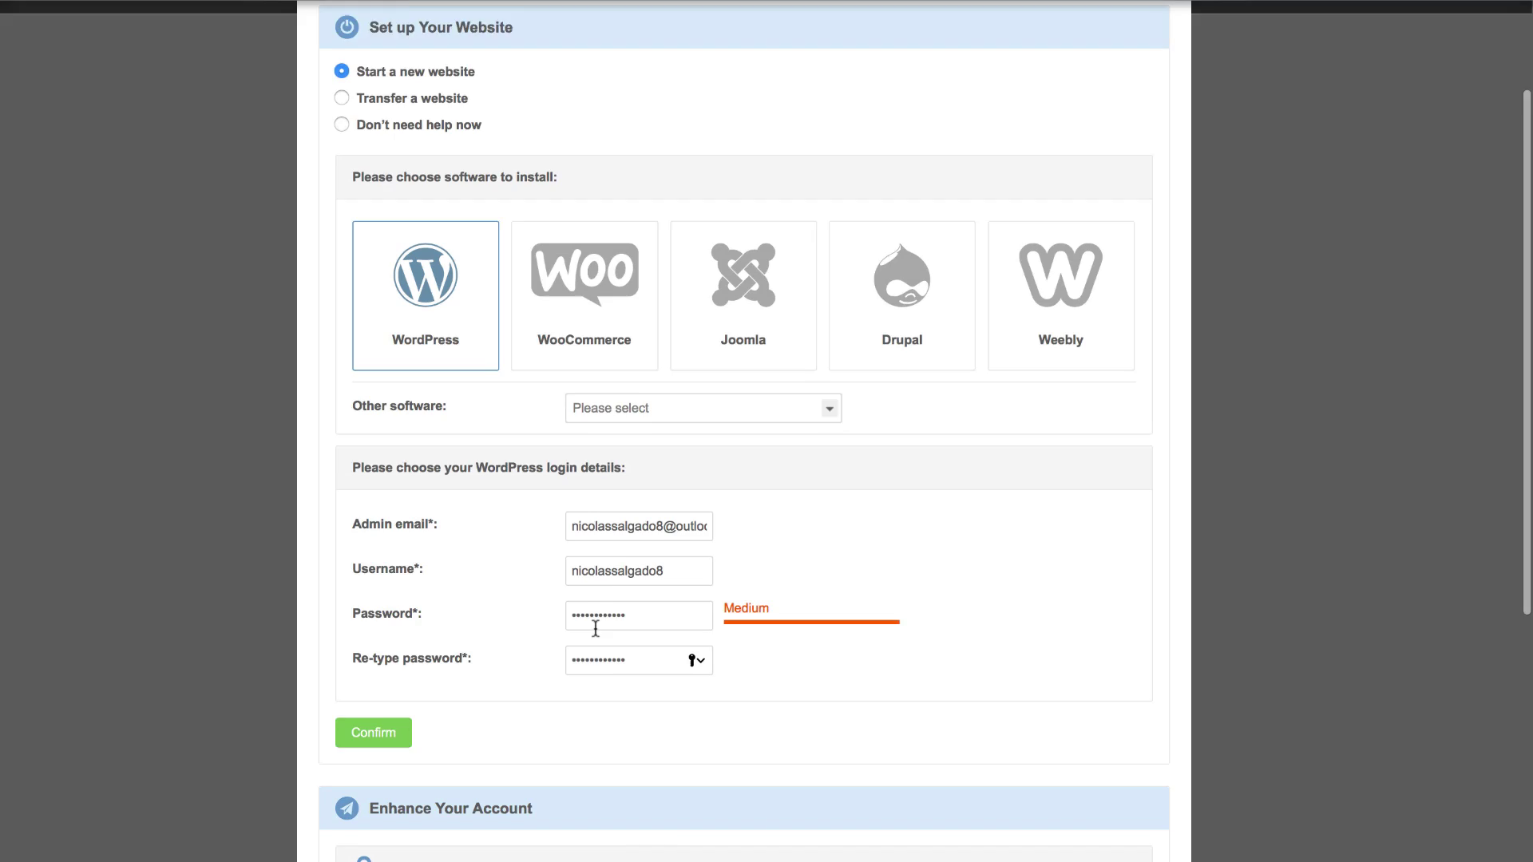
left_click(395, 581)
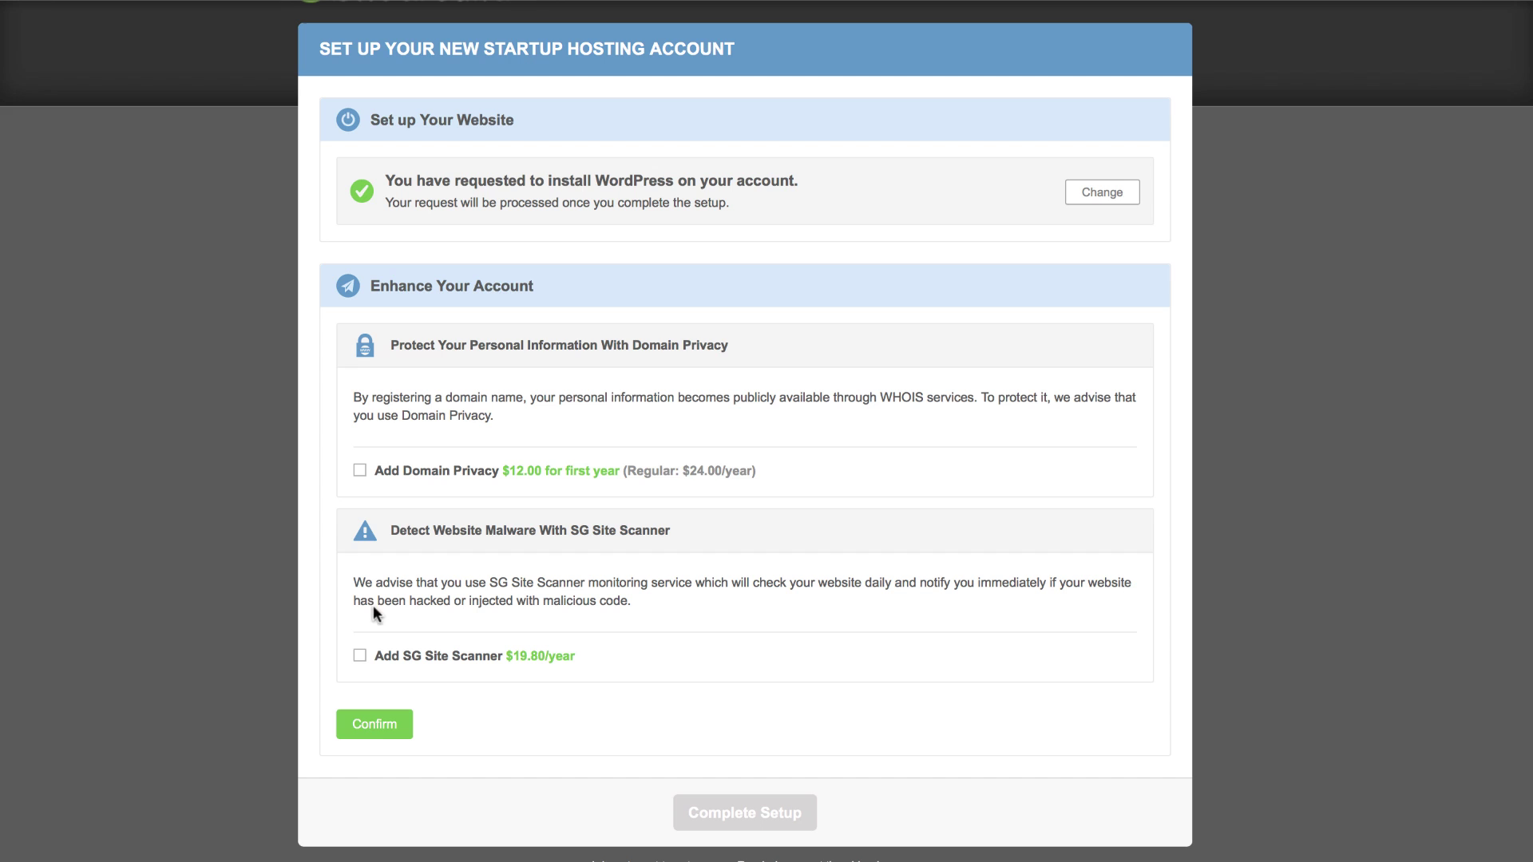
Step: Skip account enhancements, accept the terms, complete setup, and go to the Customer Area
left_click(383, 724)
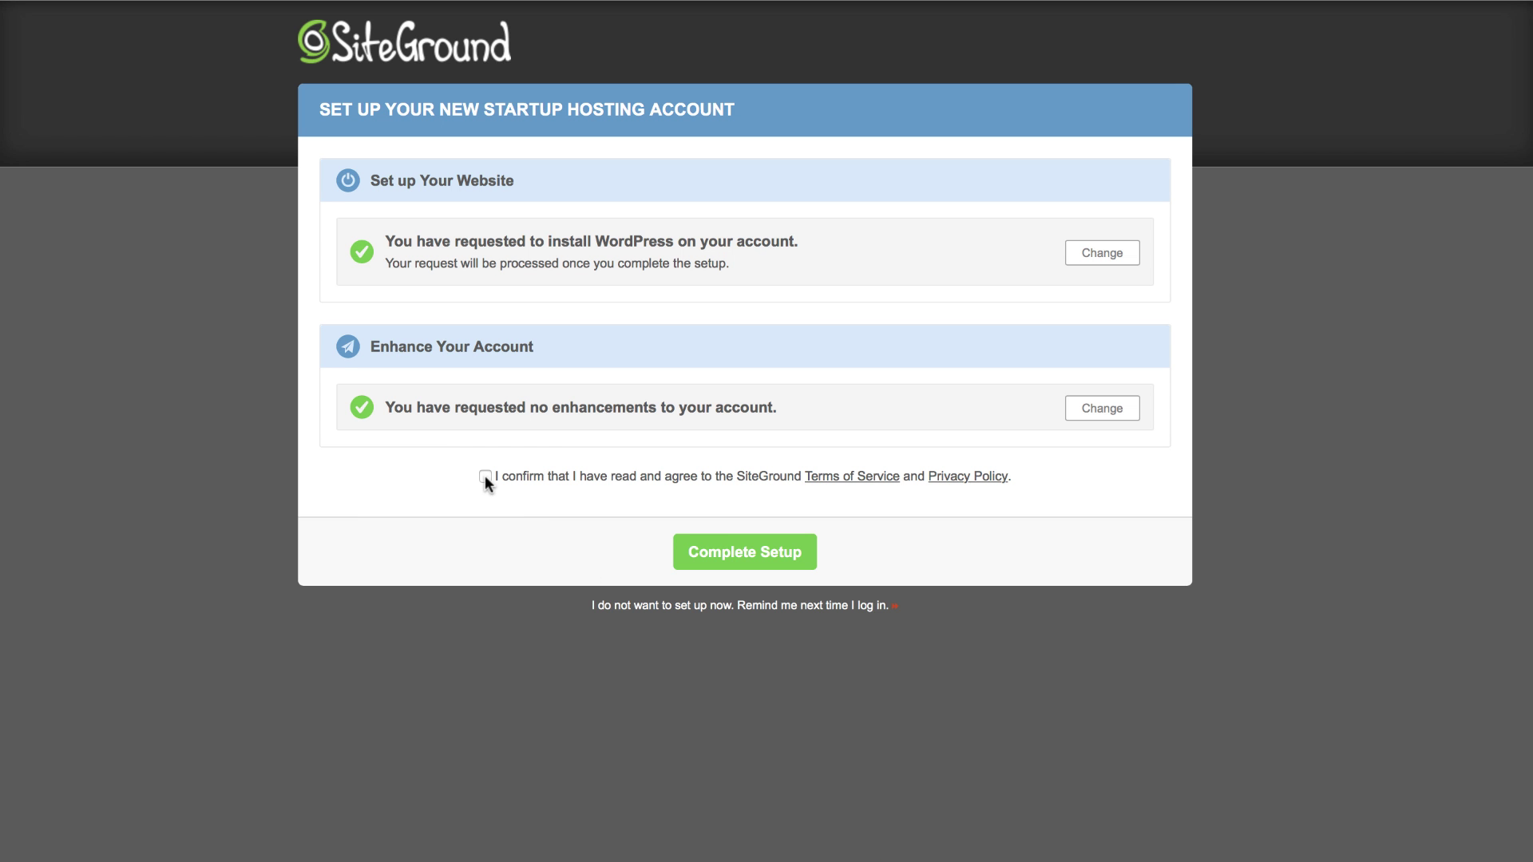
left_click(485, 476)
left_click(693, 553)
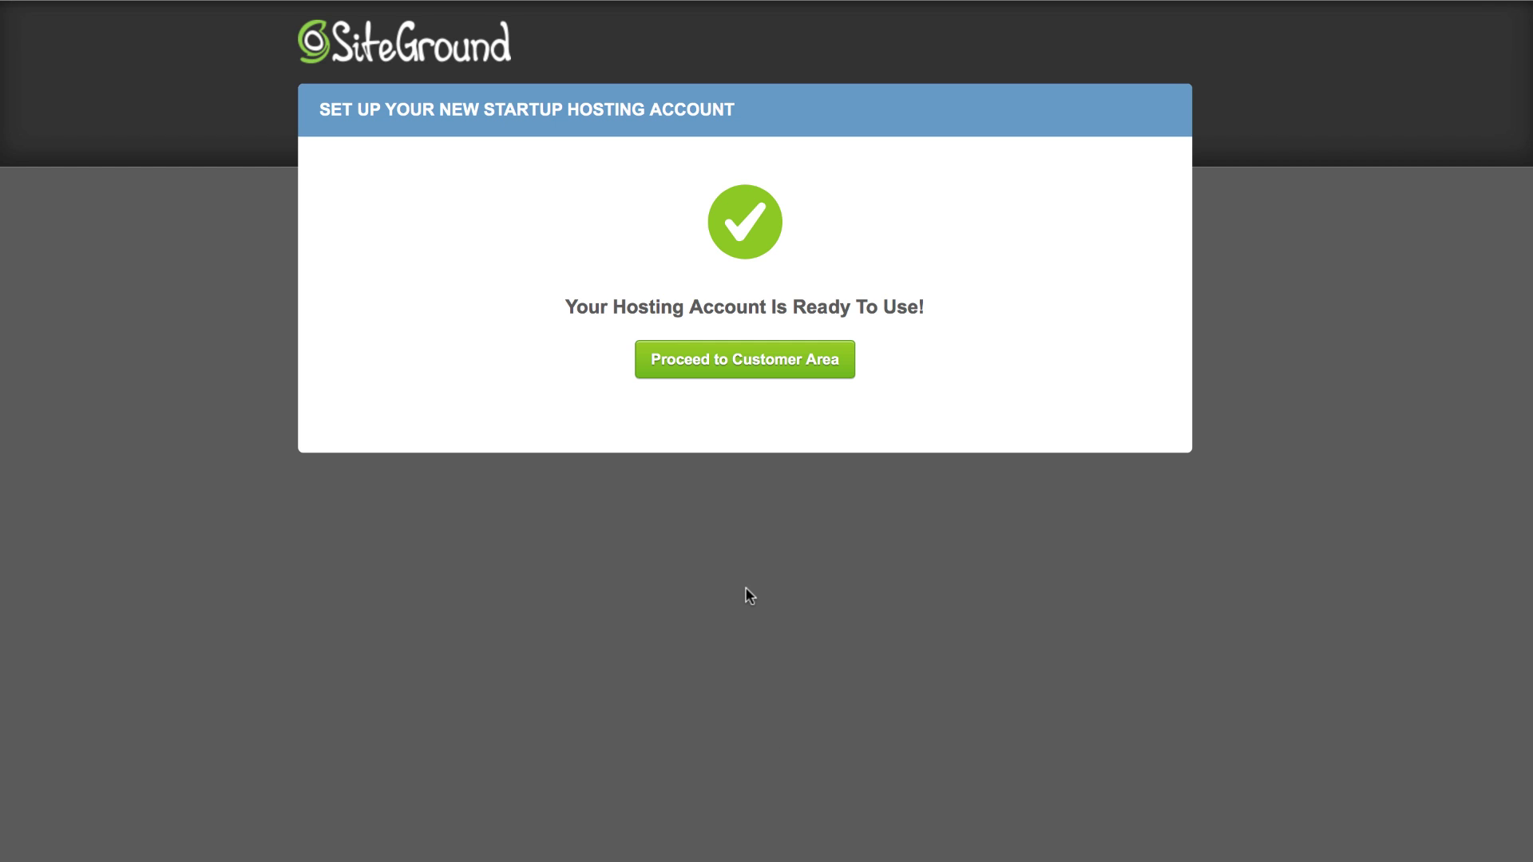
left_click(719, 361)
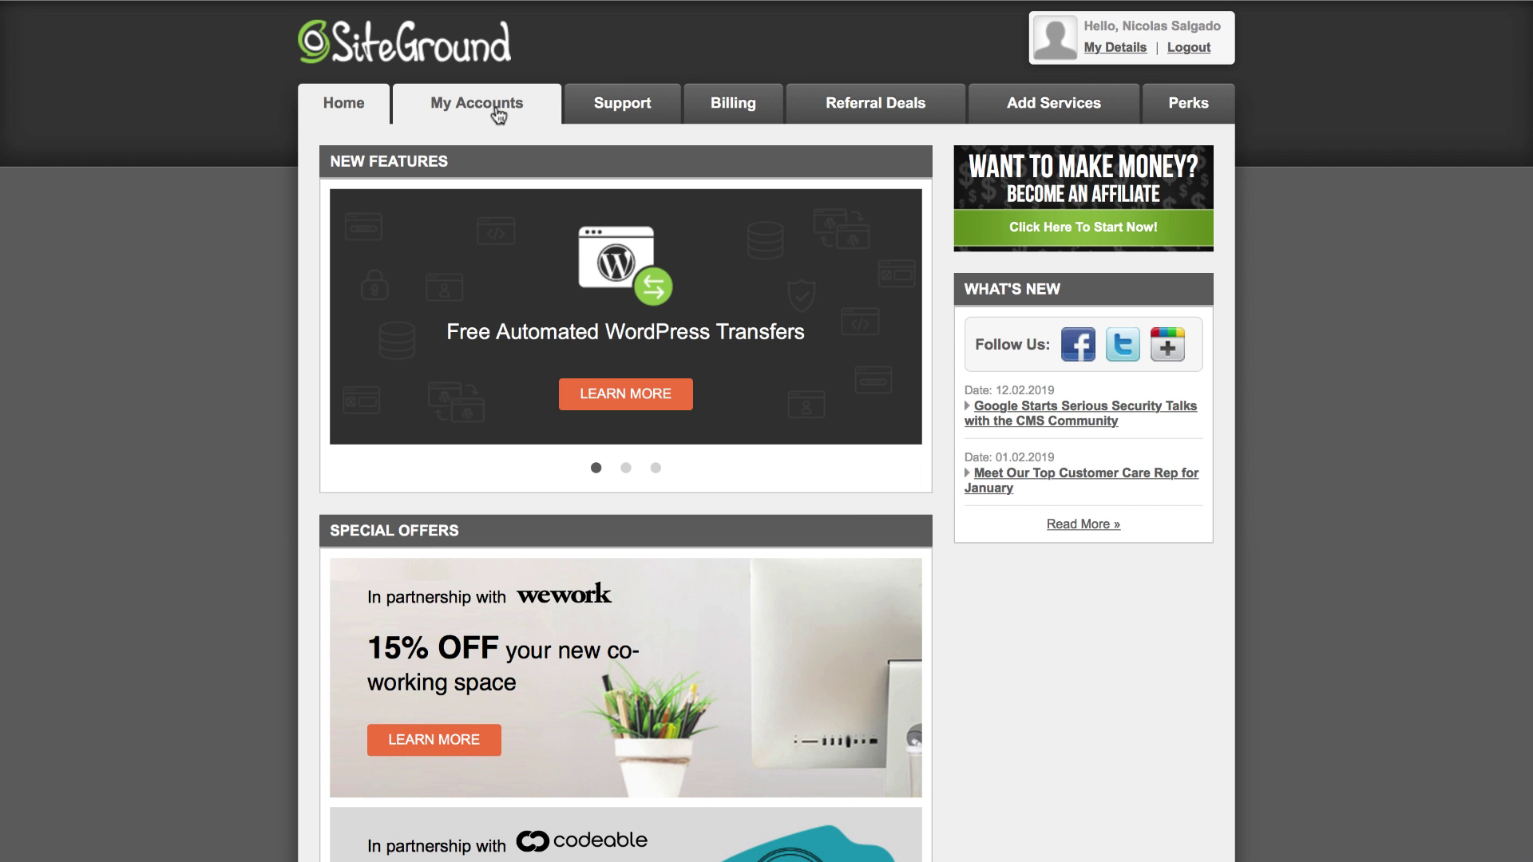
Step: Open the account's WordPress admin panel and log in with the username and password, remembered
left_click(497, 112)
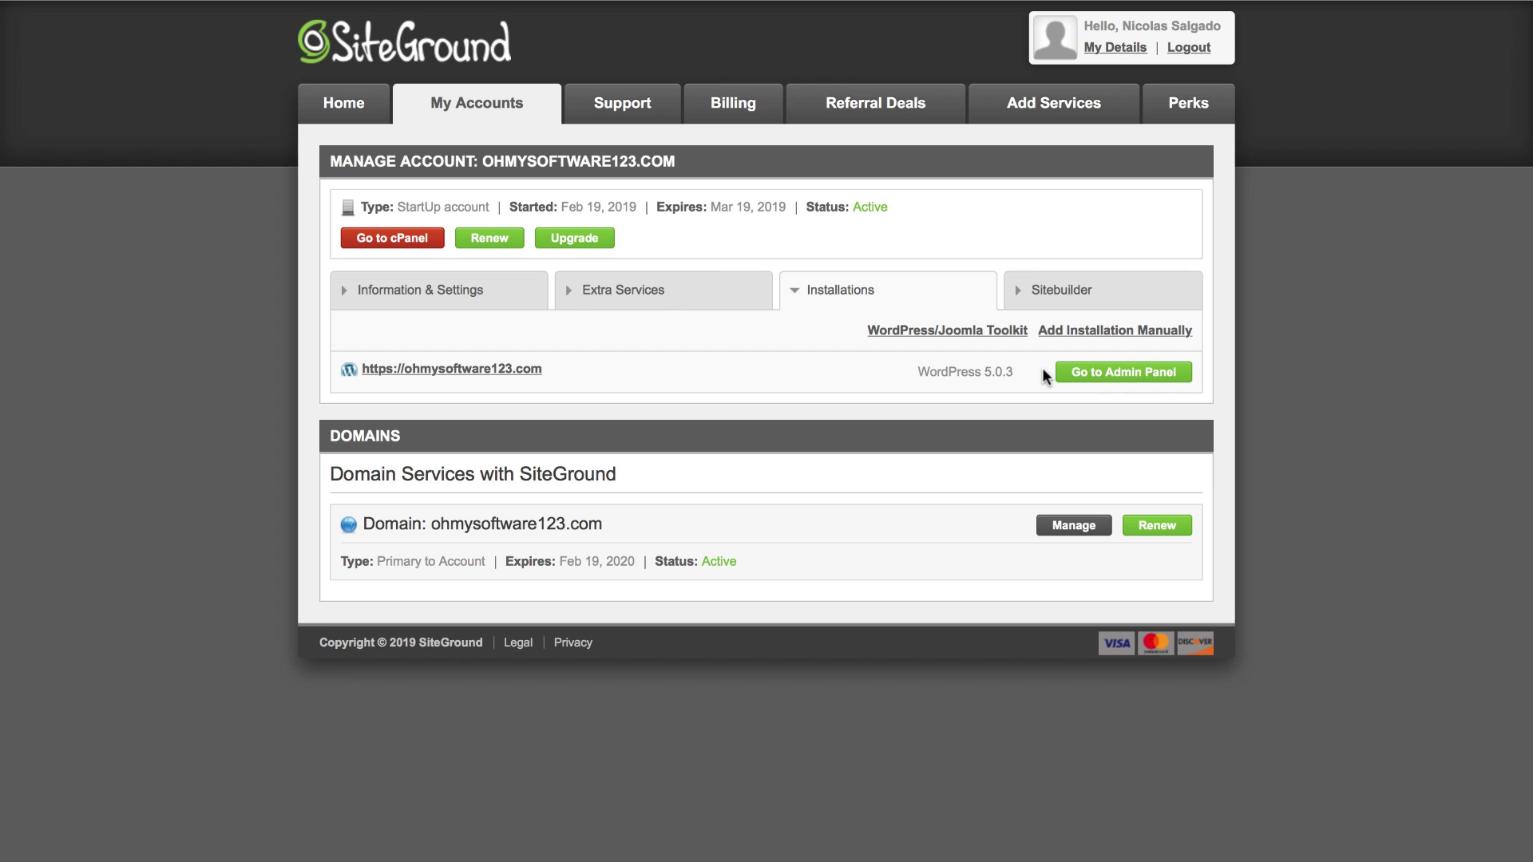
left_click(1074, 373)
left_click(780, 308)
type("ni")
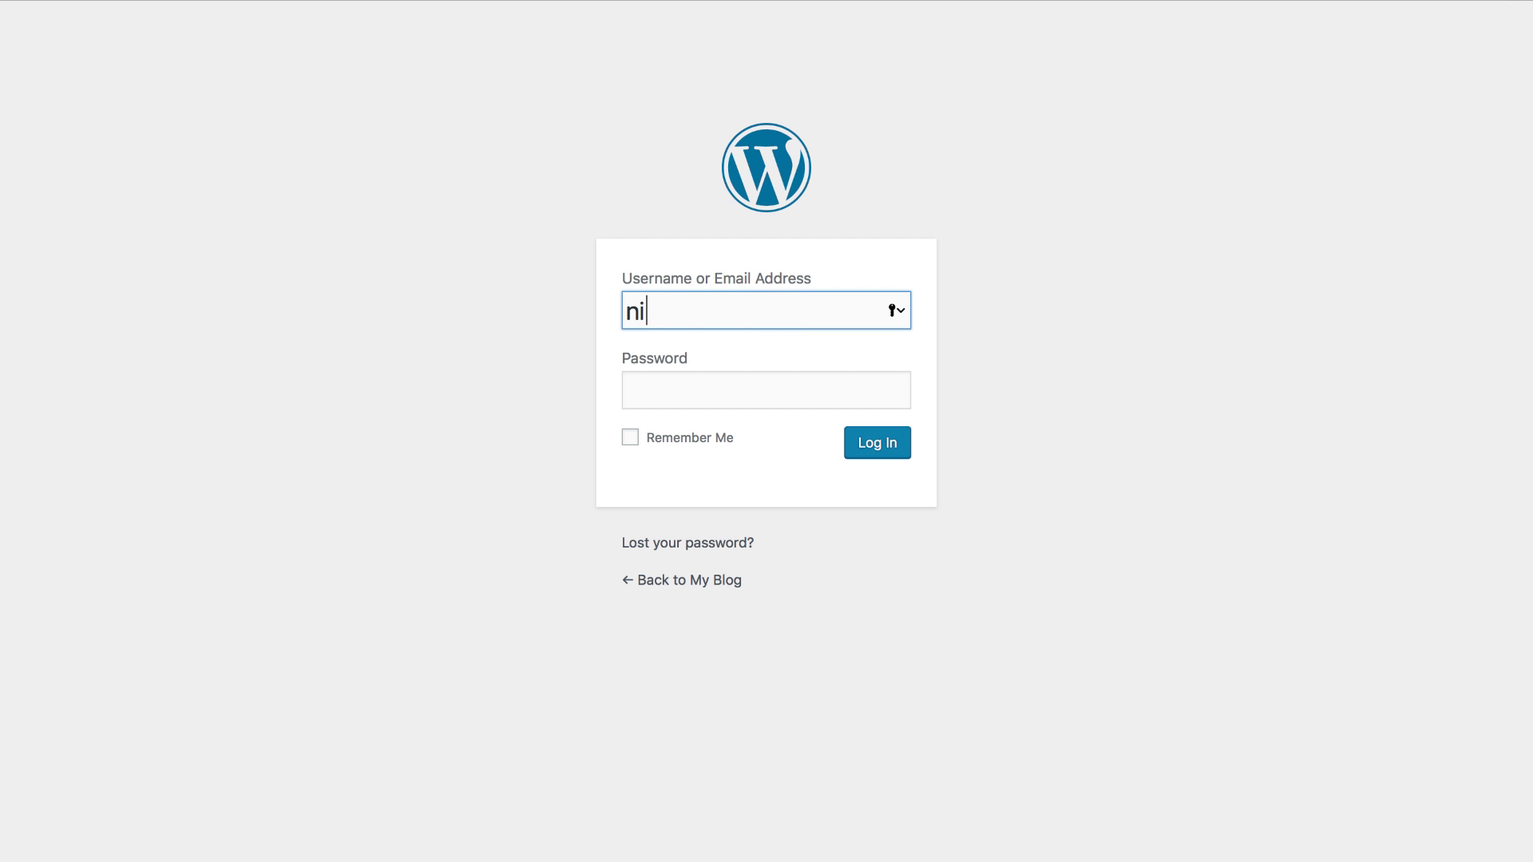
type("colassalgado8")
key("Tab")
type("************")
left_click(631, 438)
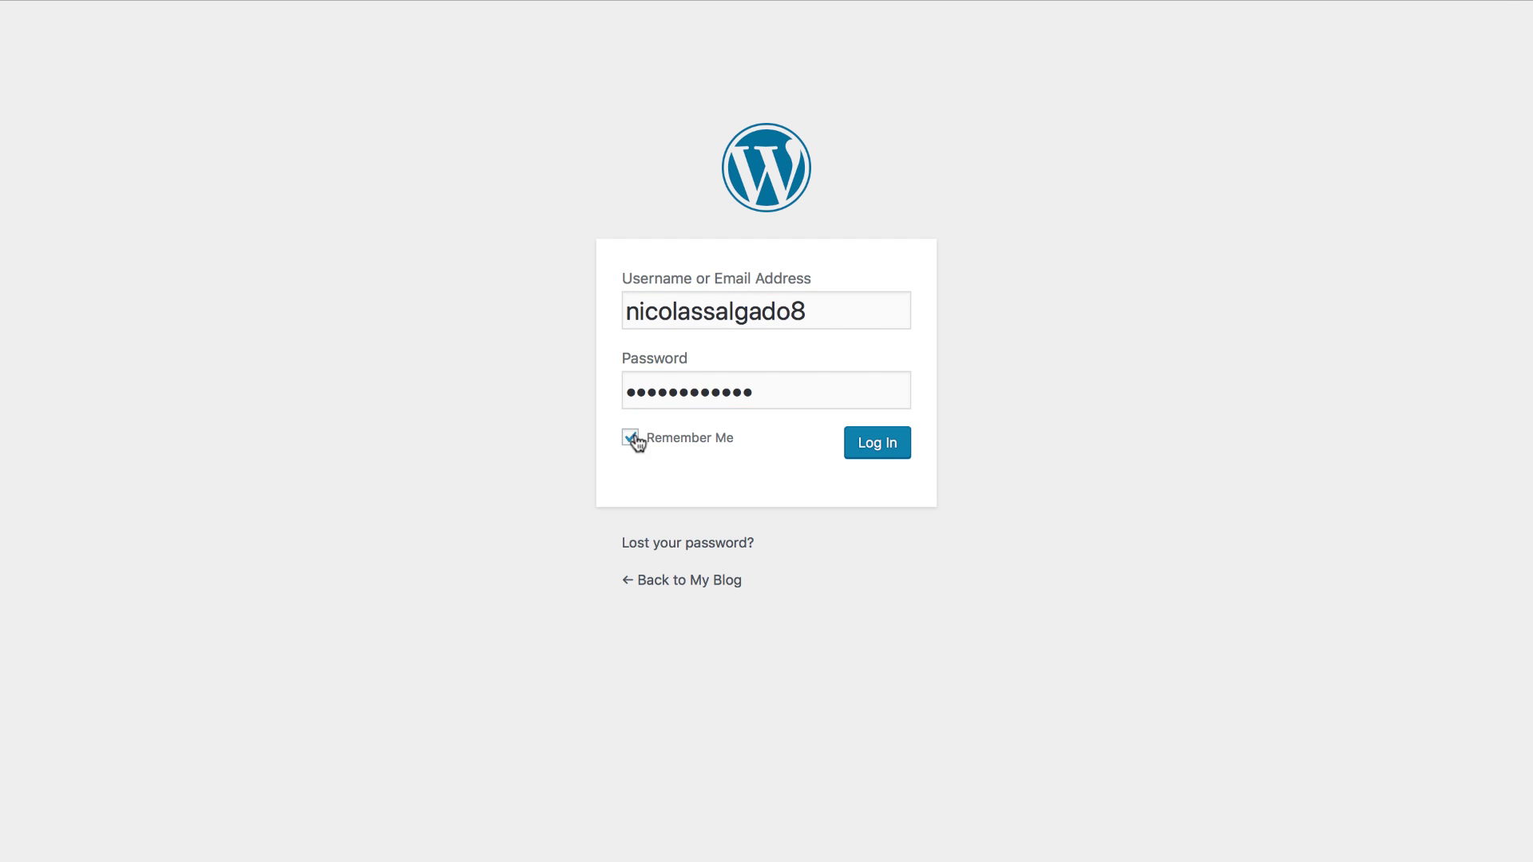
left_click(855, 441)
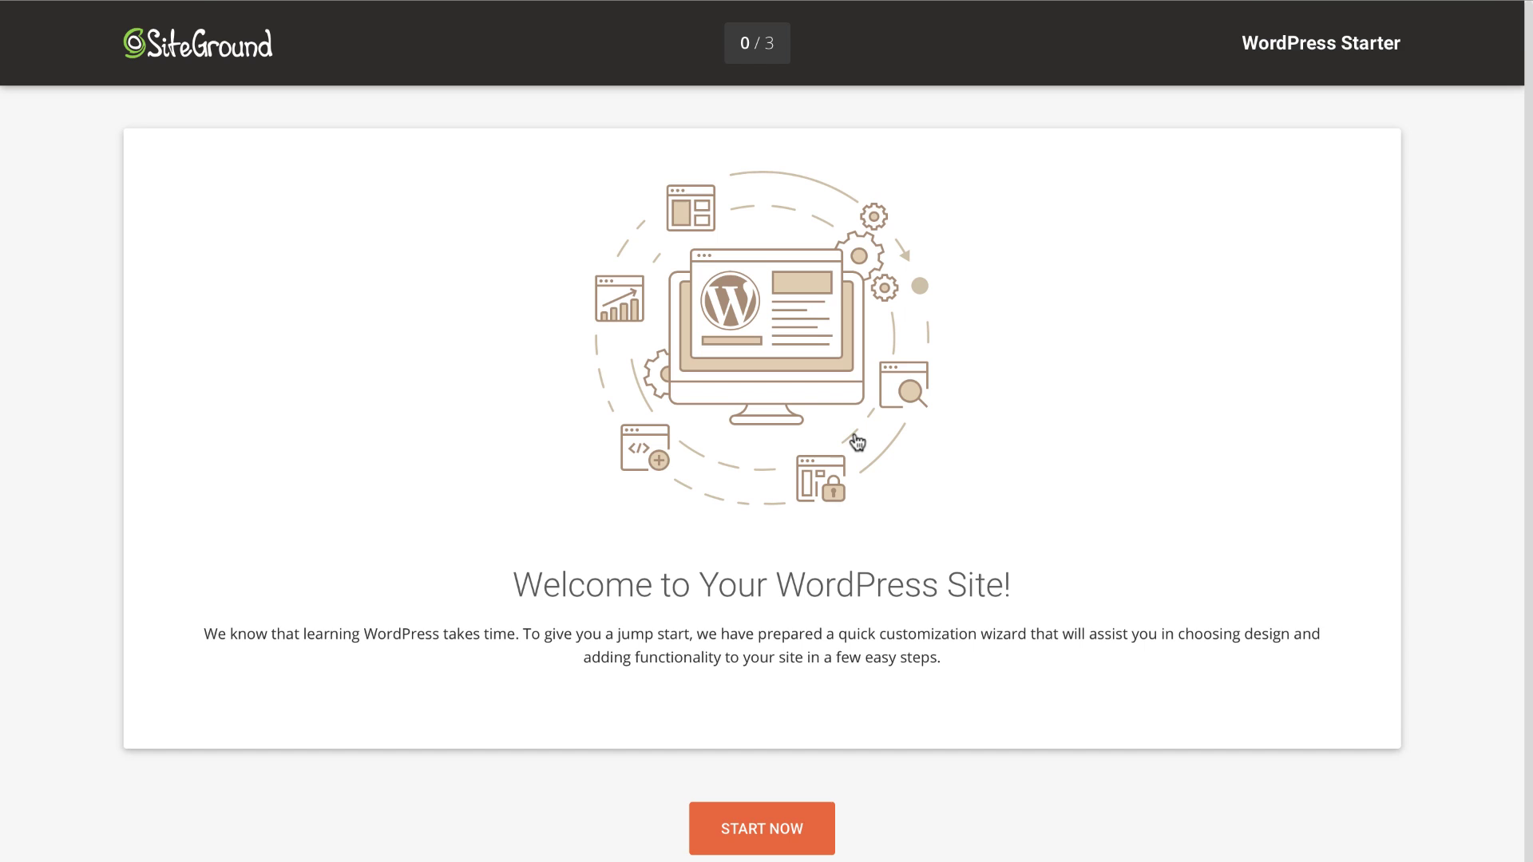
Step: Launch the WordPress Starter wizard and scroll the free theme gallery down to The Gym
scroll(858, 441, "down", 1)
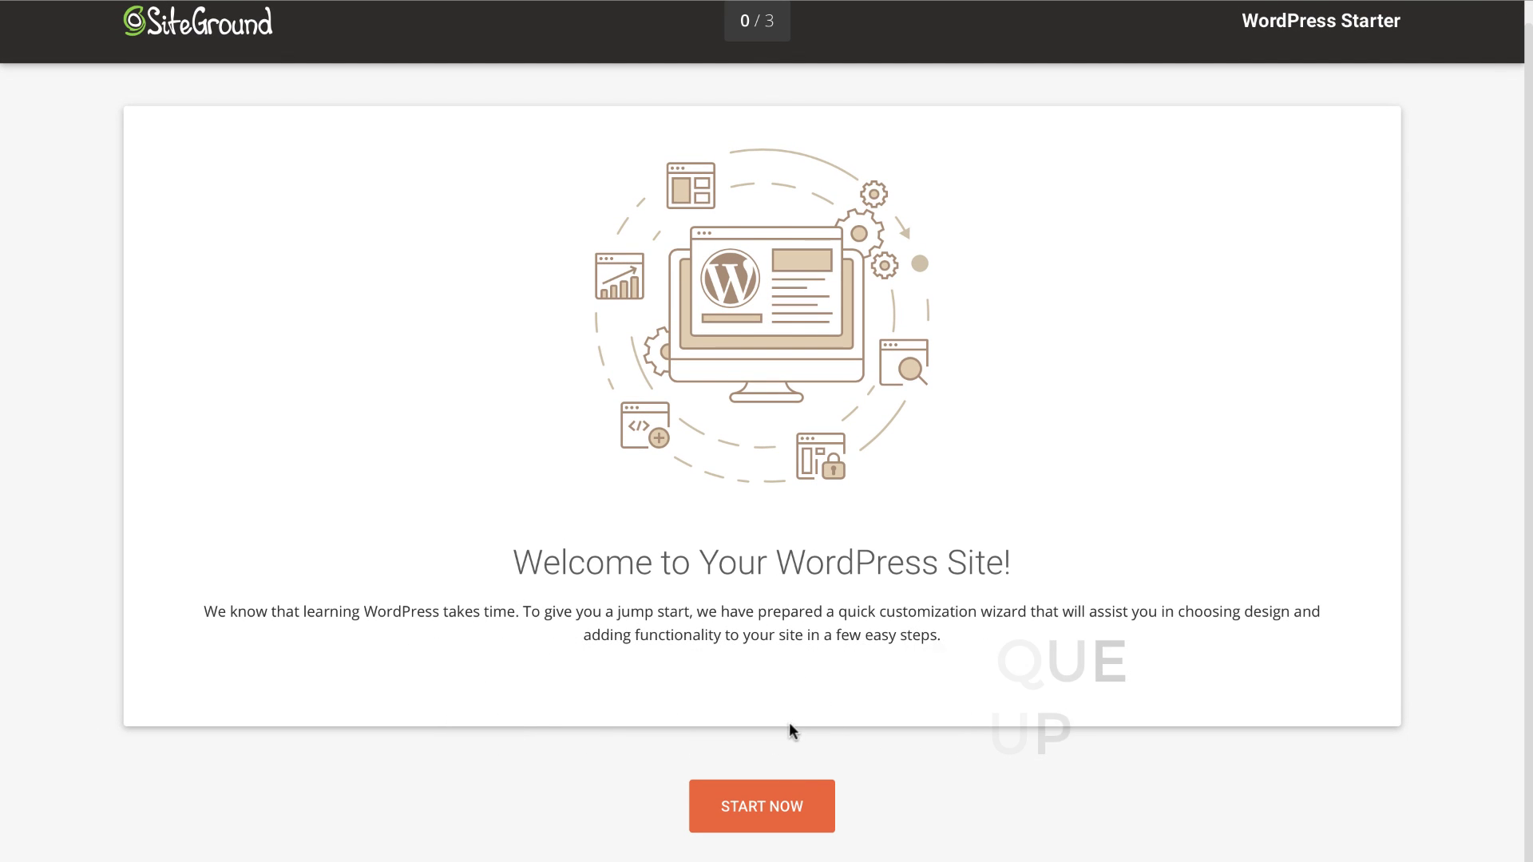
left_click(755, 803)
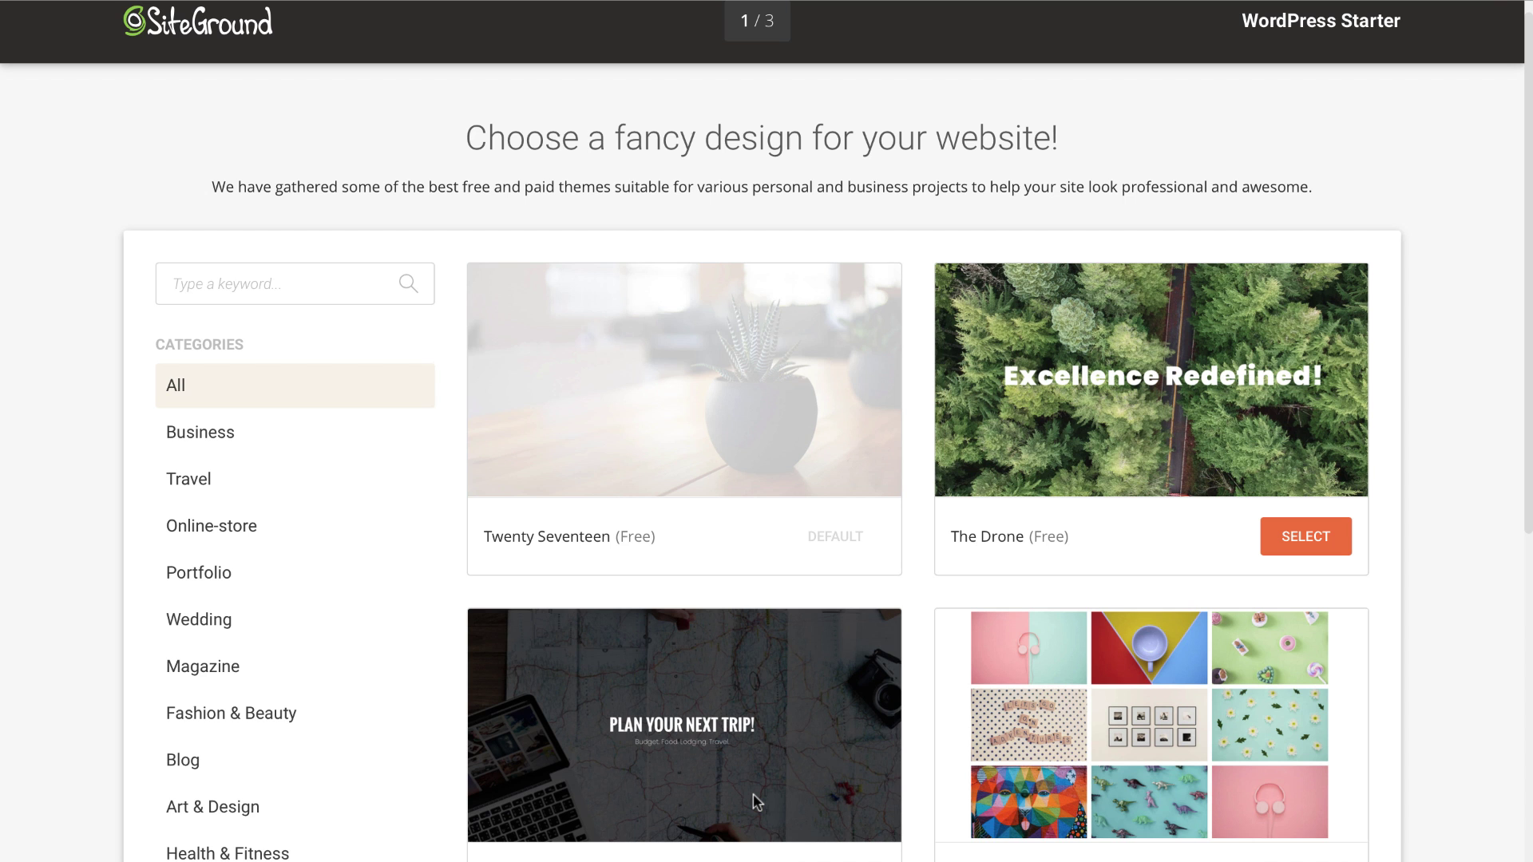
scroll(756, 802, "down", 8)
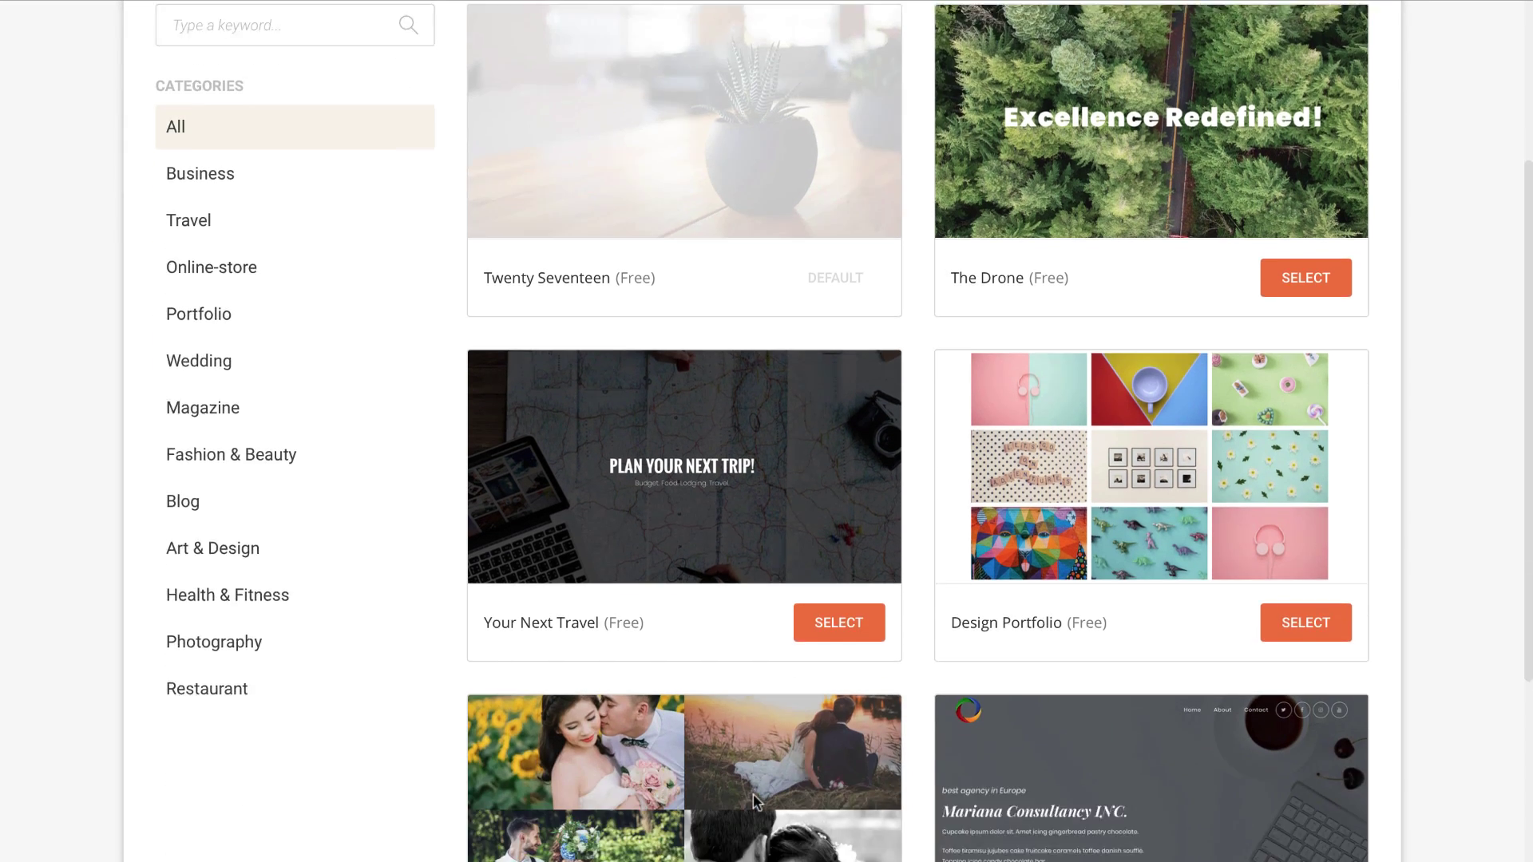
scroll(756, 802, "down", 8)
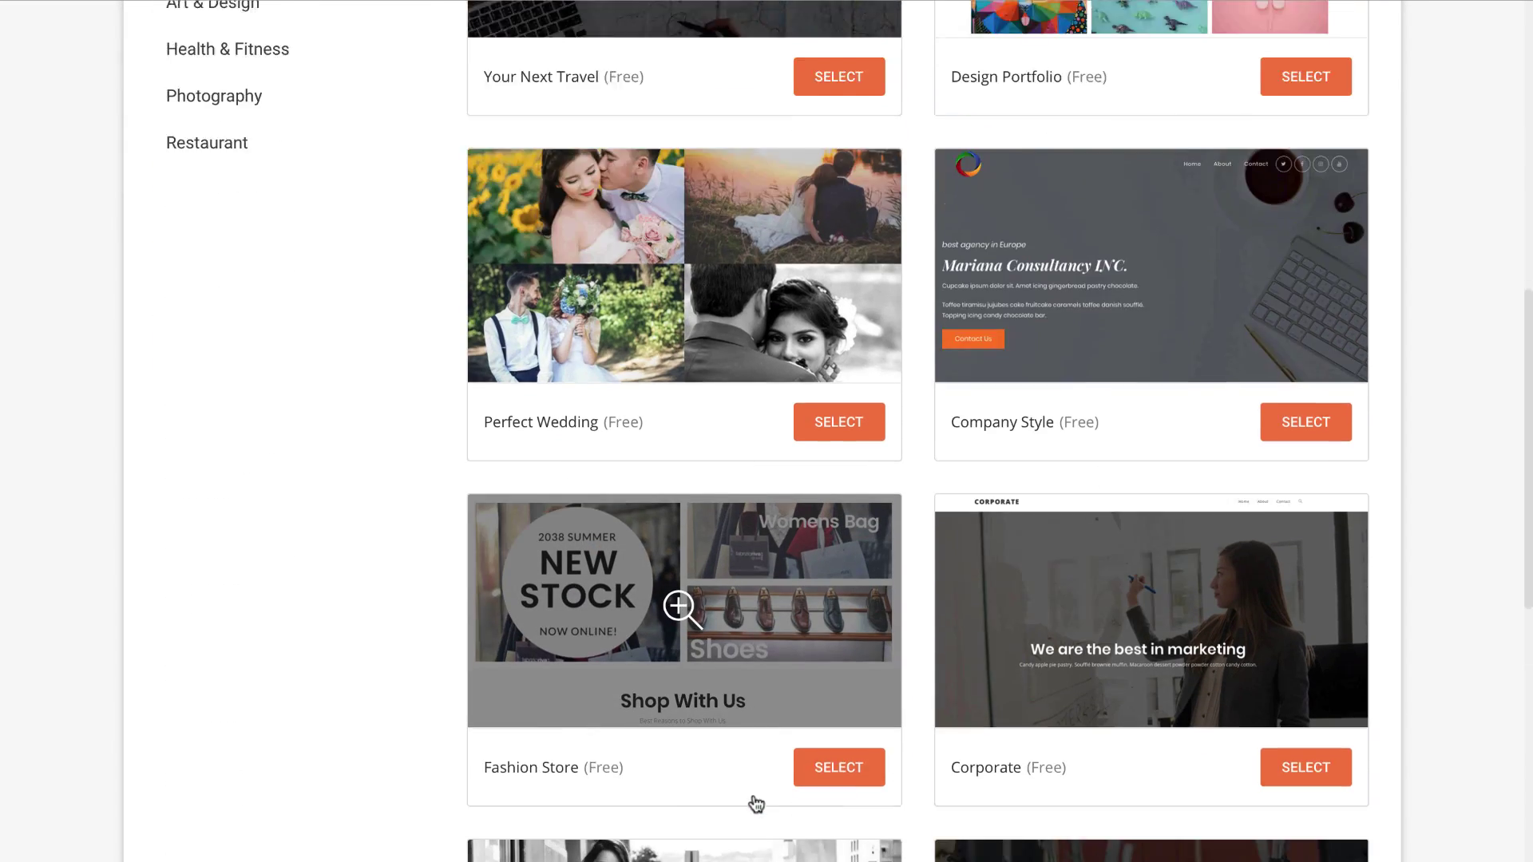
scroll(755, 802, "down", 9)
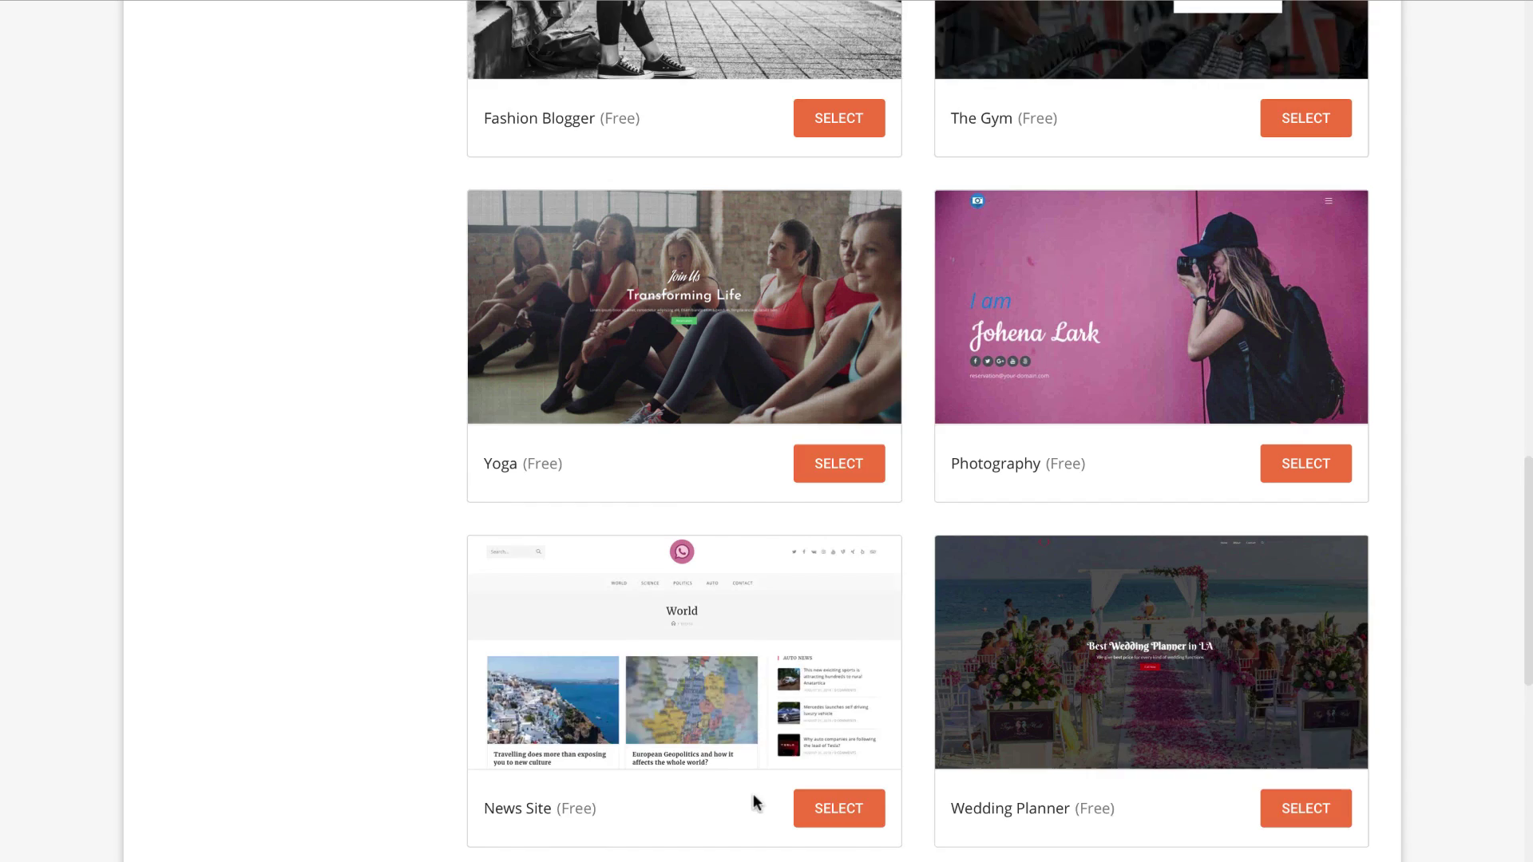
scroll(755, 802, "down", 6)
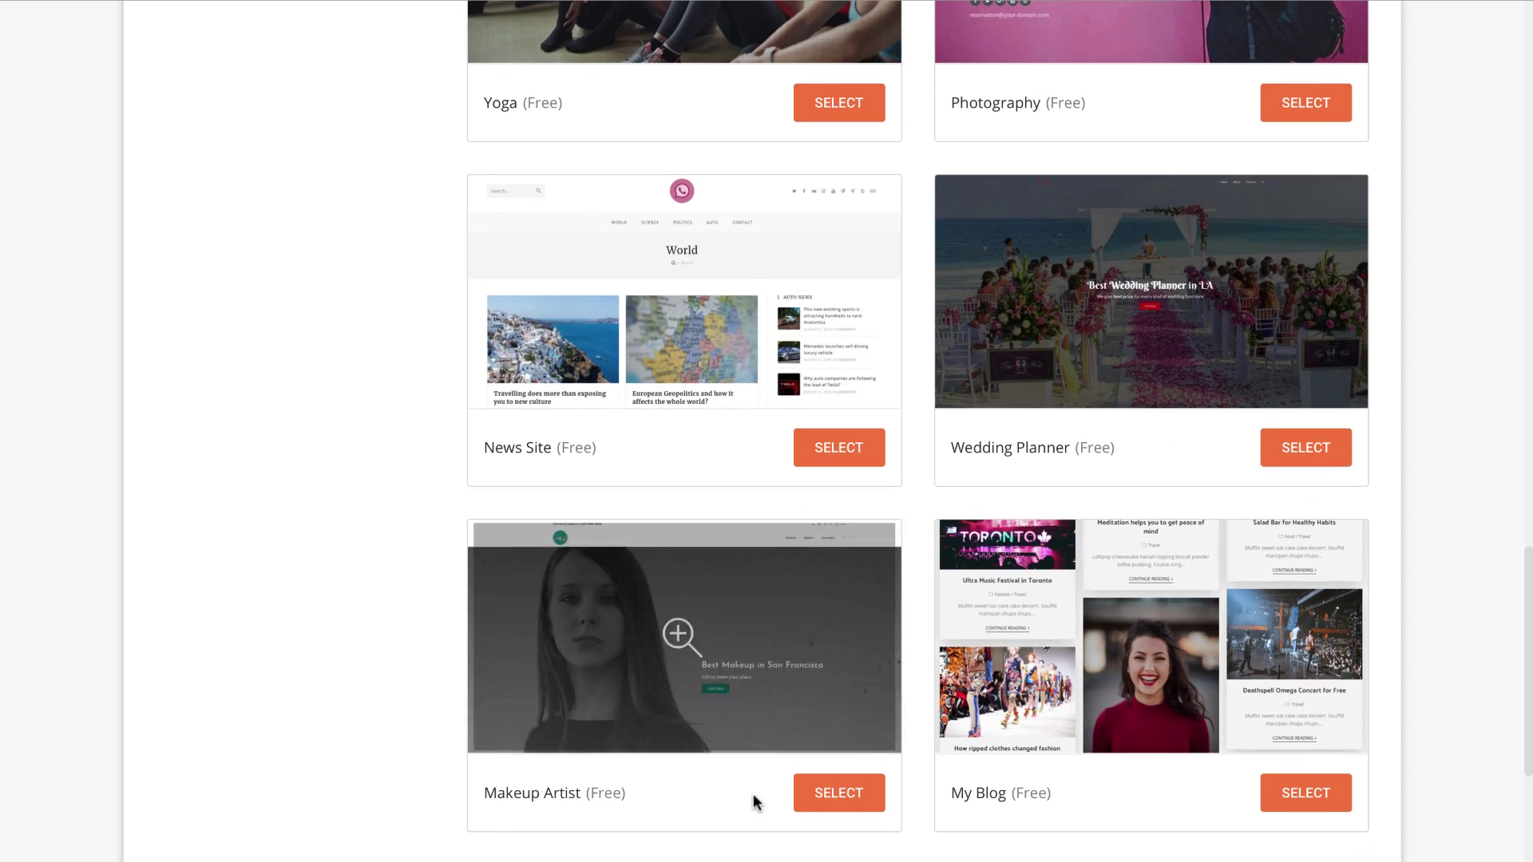
scroll(754, 793, "down", 6)
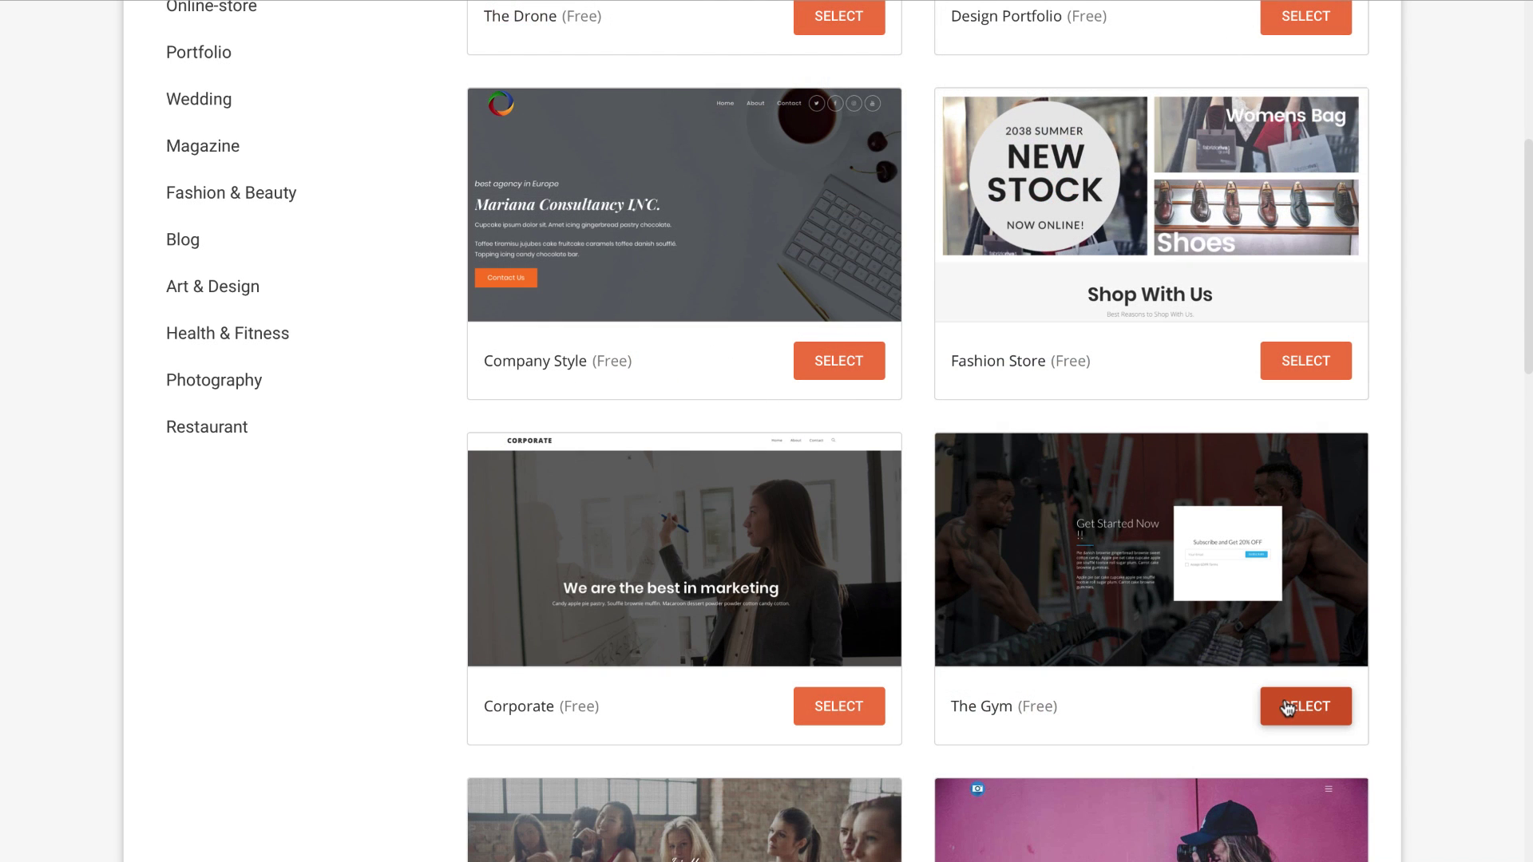
Step: Choose The Gym design and confirm installing Elementor with it
left_click(1288, 707)
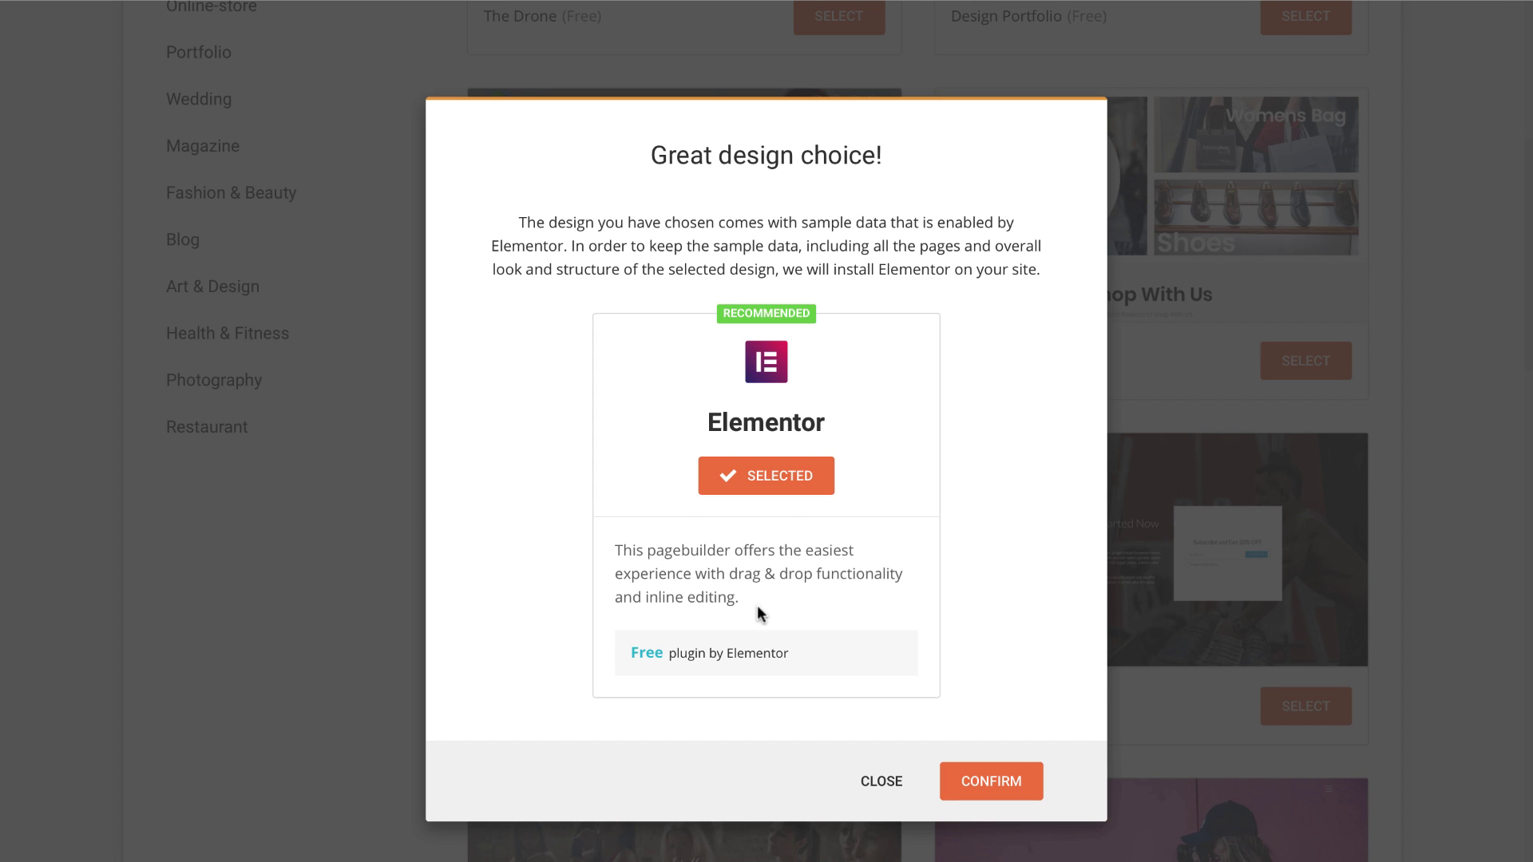
left_click(969, 780)
scroll(691, 520, "down", 2)
Step: Add Jetpack to the selected plugins alongside Contact Form
scroll(690, 523, "down", 1)
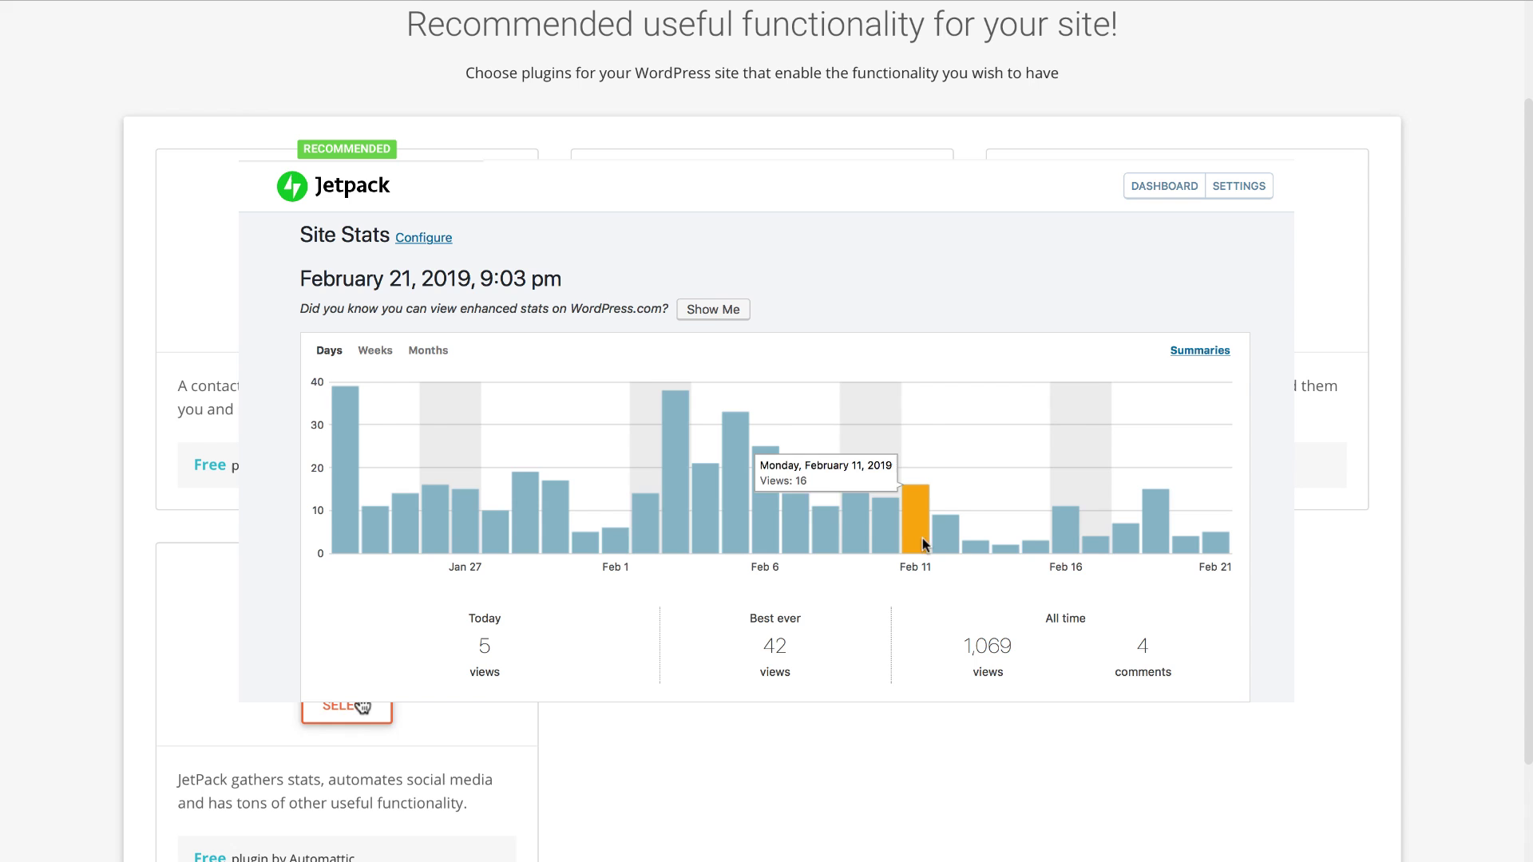
left_click(362, 706)
scroll(359, 705, "down", 3)
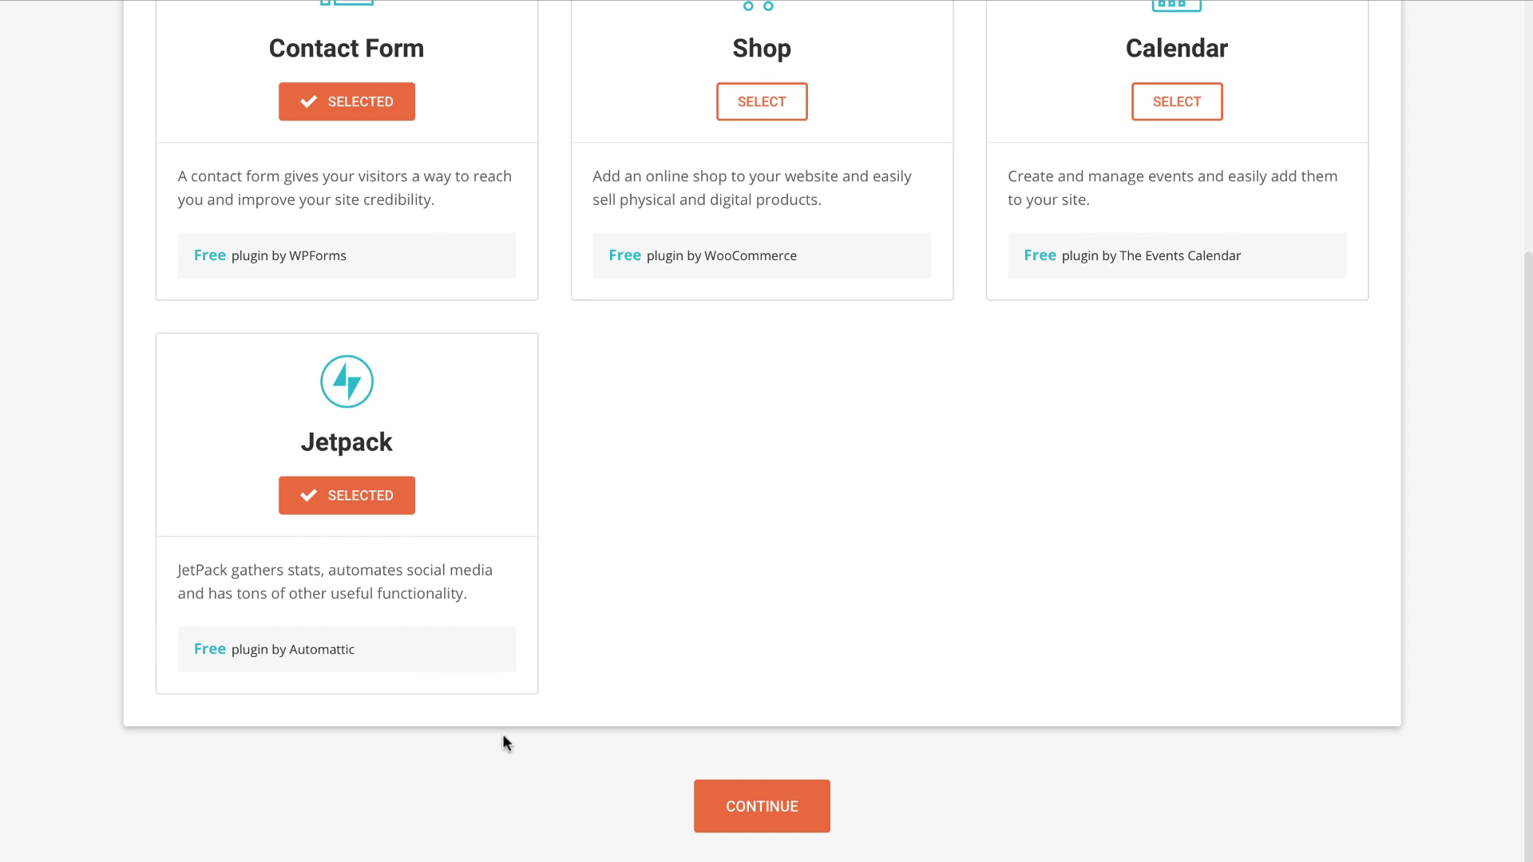
Step: On the marketing step, add the Optimize for SEO plugin and complete the site installation
left_click(726, 796)
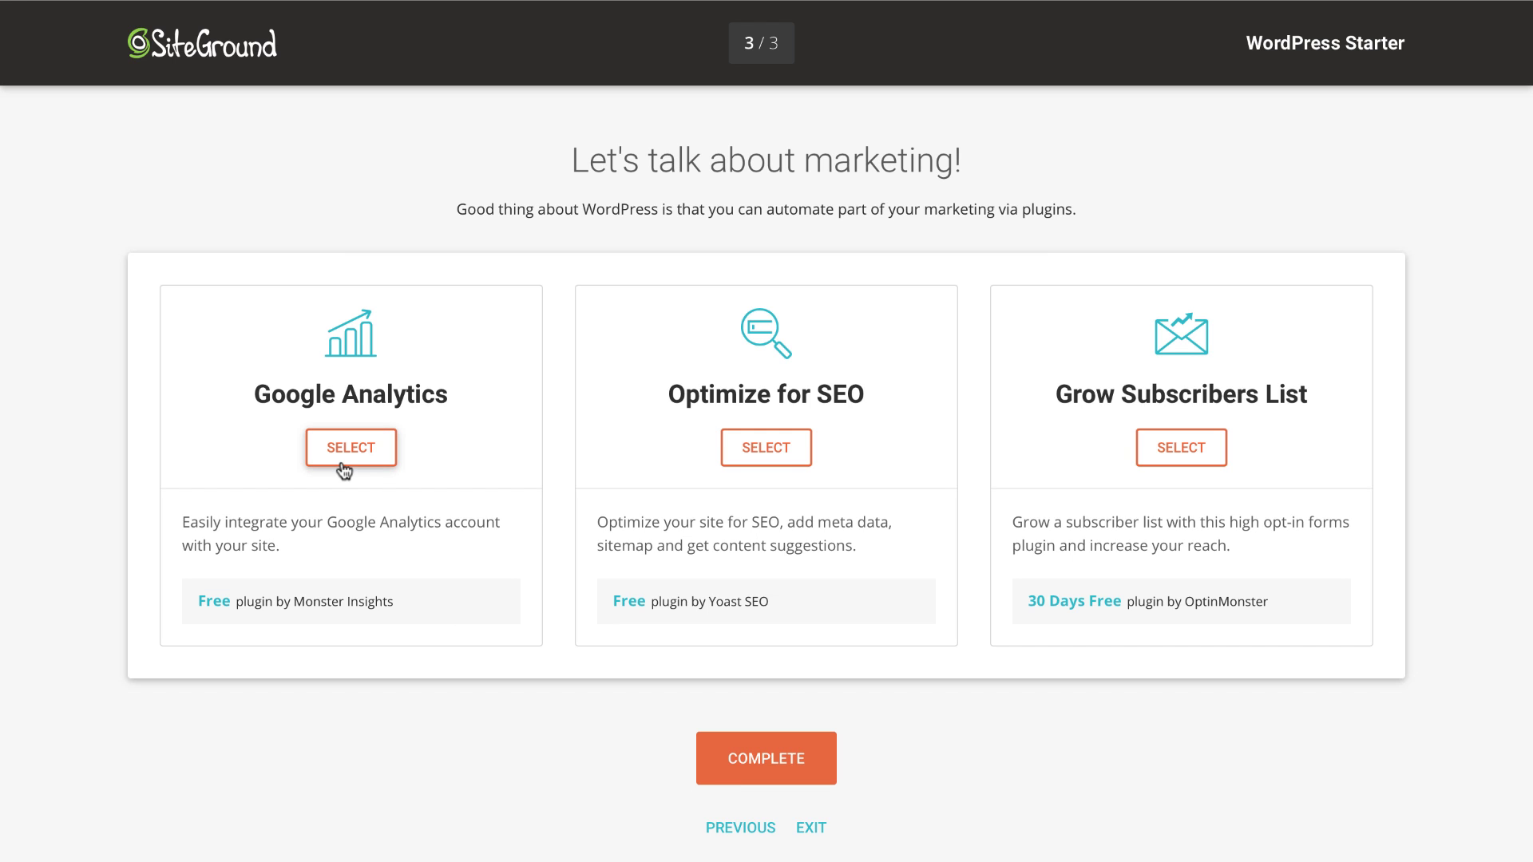
left_click(757, 457)
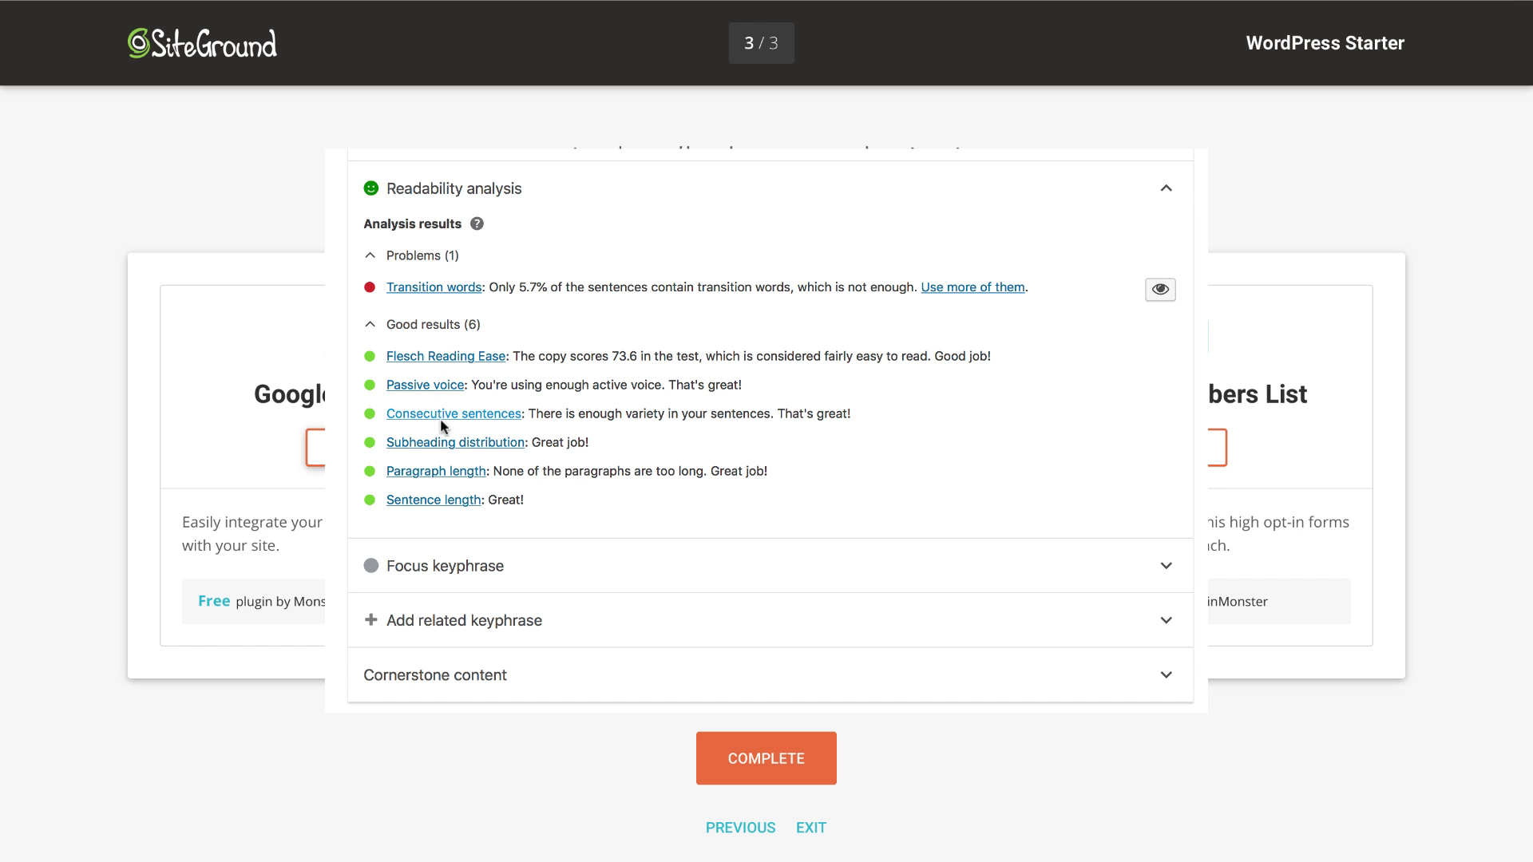
left_click(748, 746)
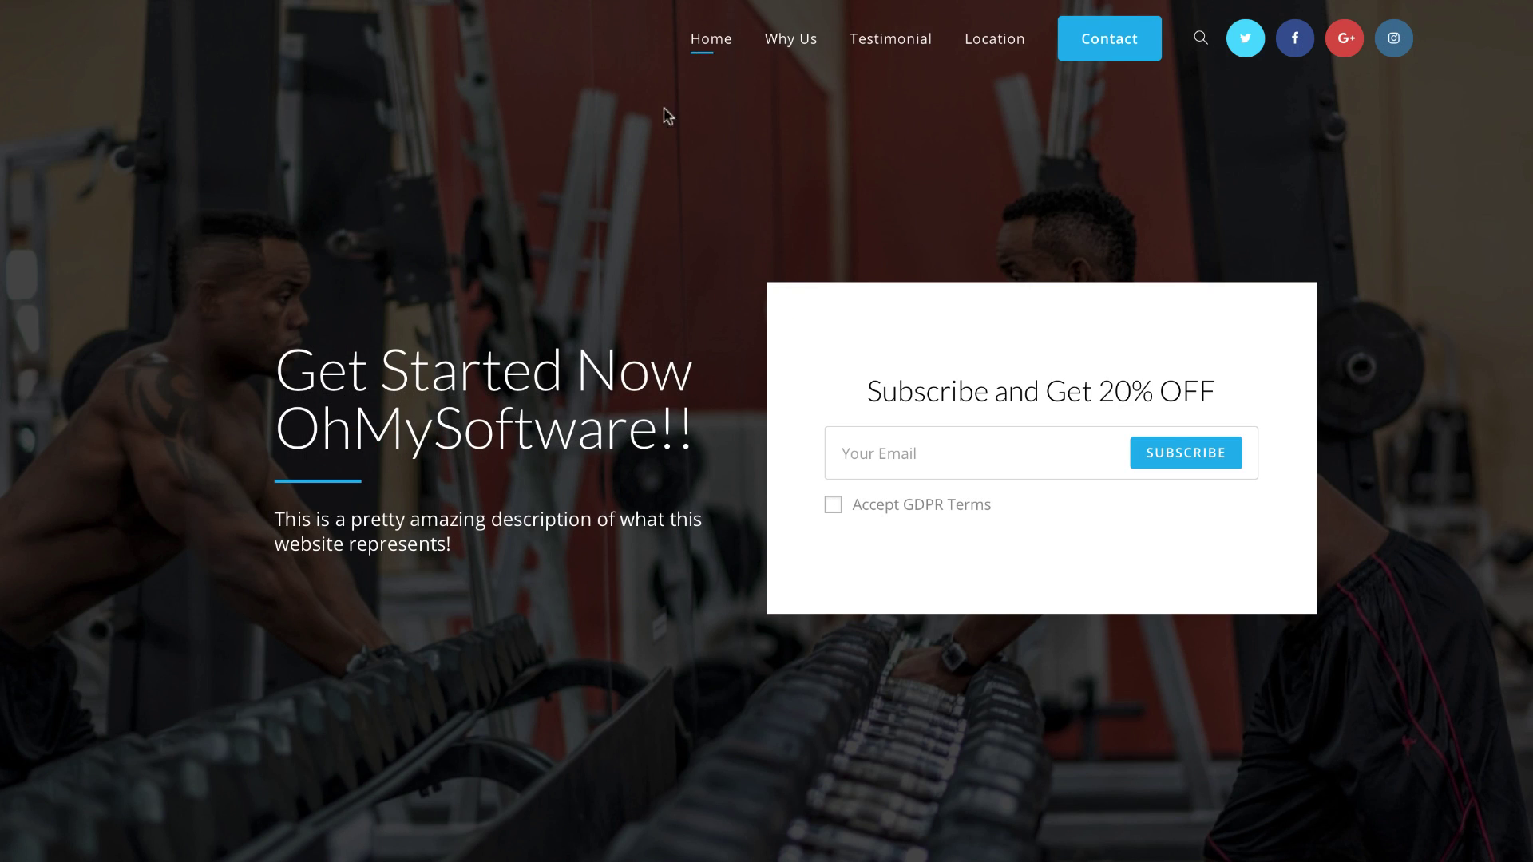
scroll(650, 191, "down", 1)
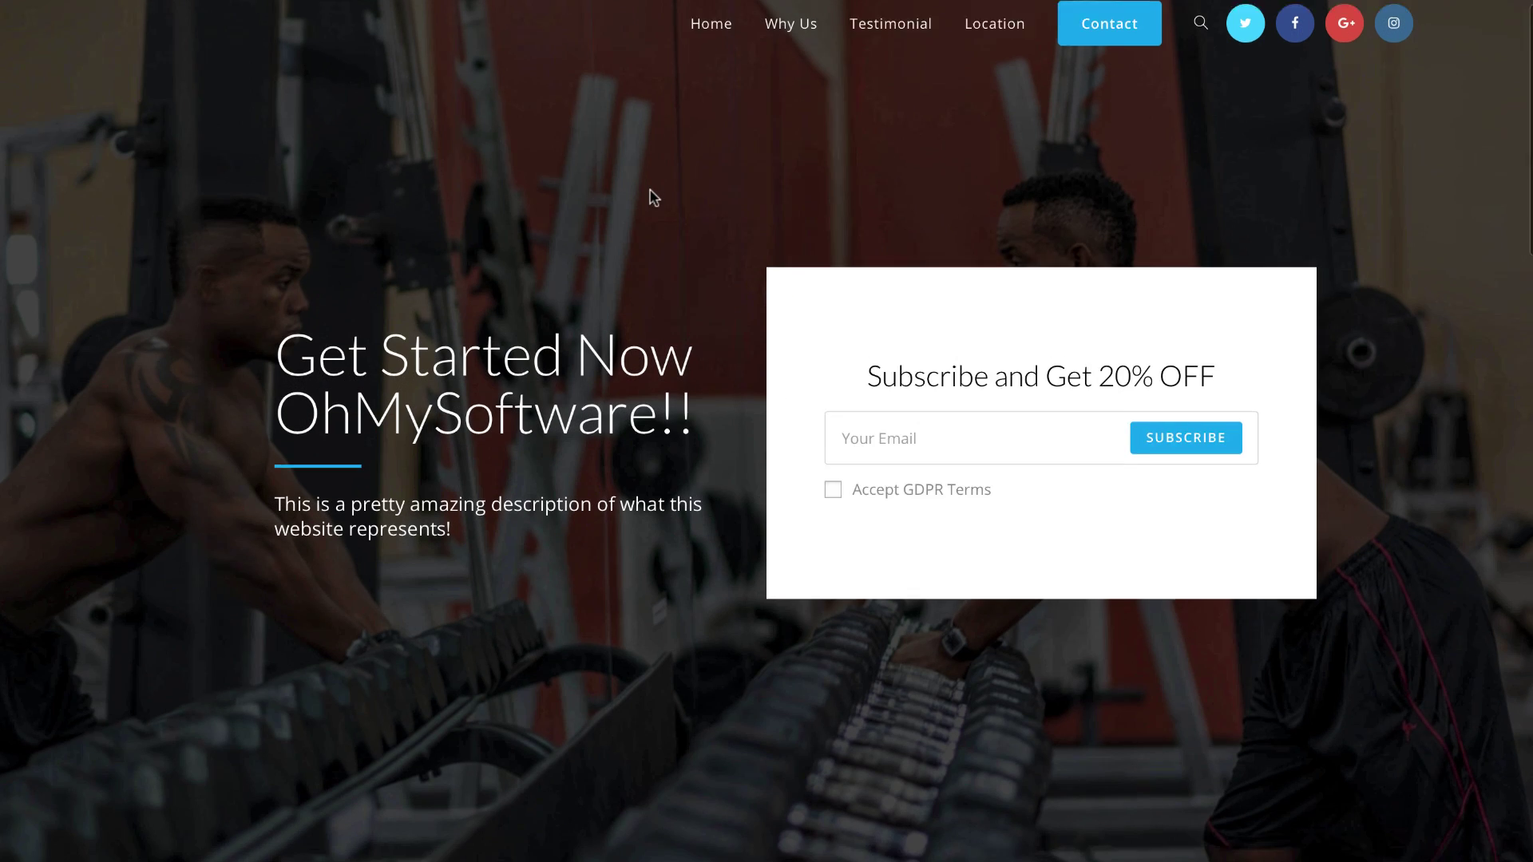
scroll(650, 192, "down", 12)
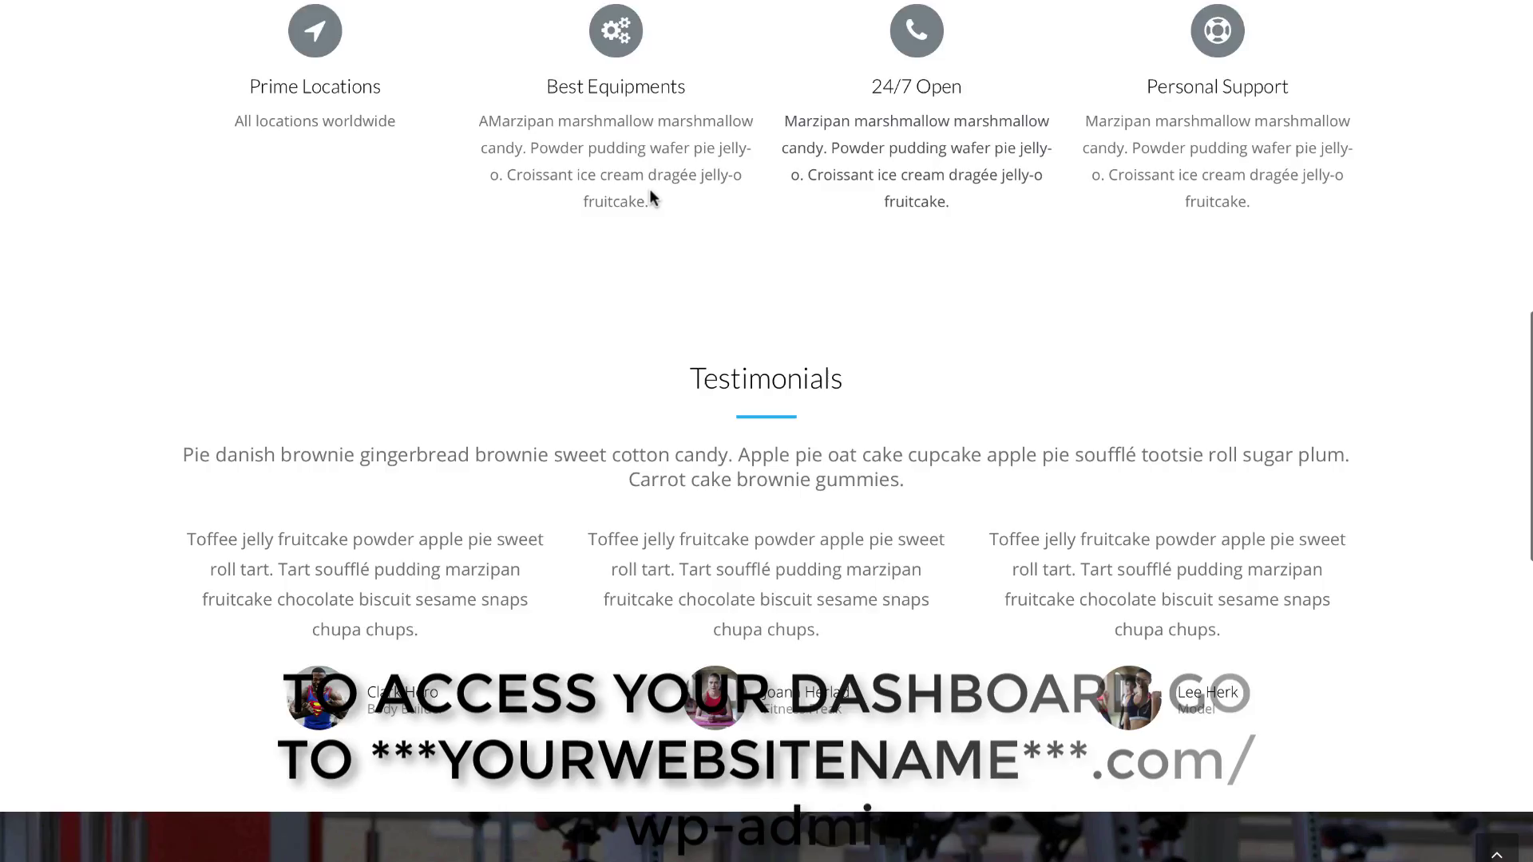
scroll(650, 192, "down", 14)
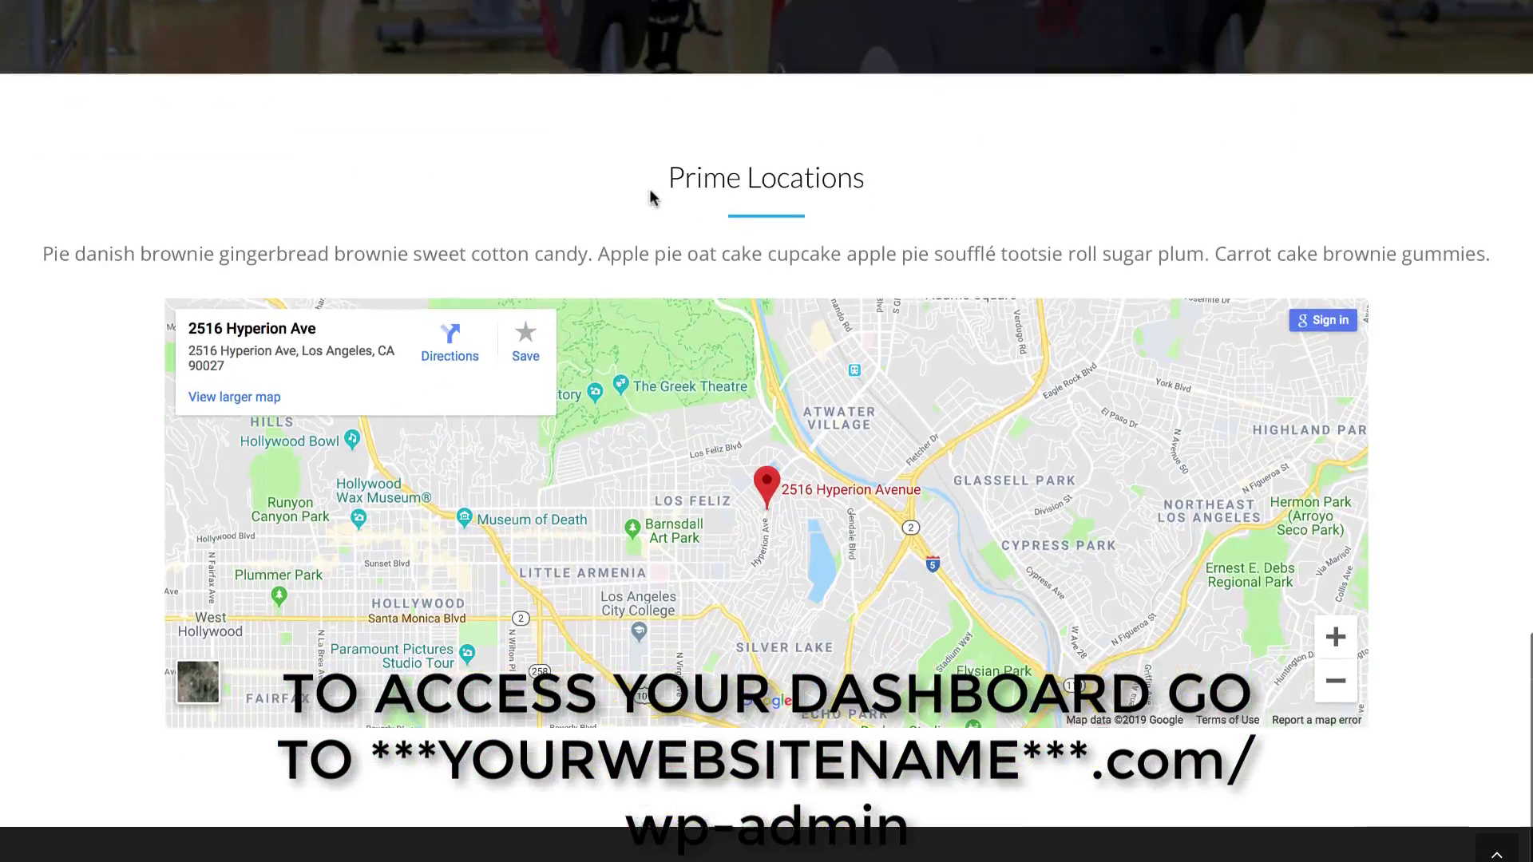
scroll(650, 195, "down", 1)
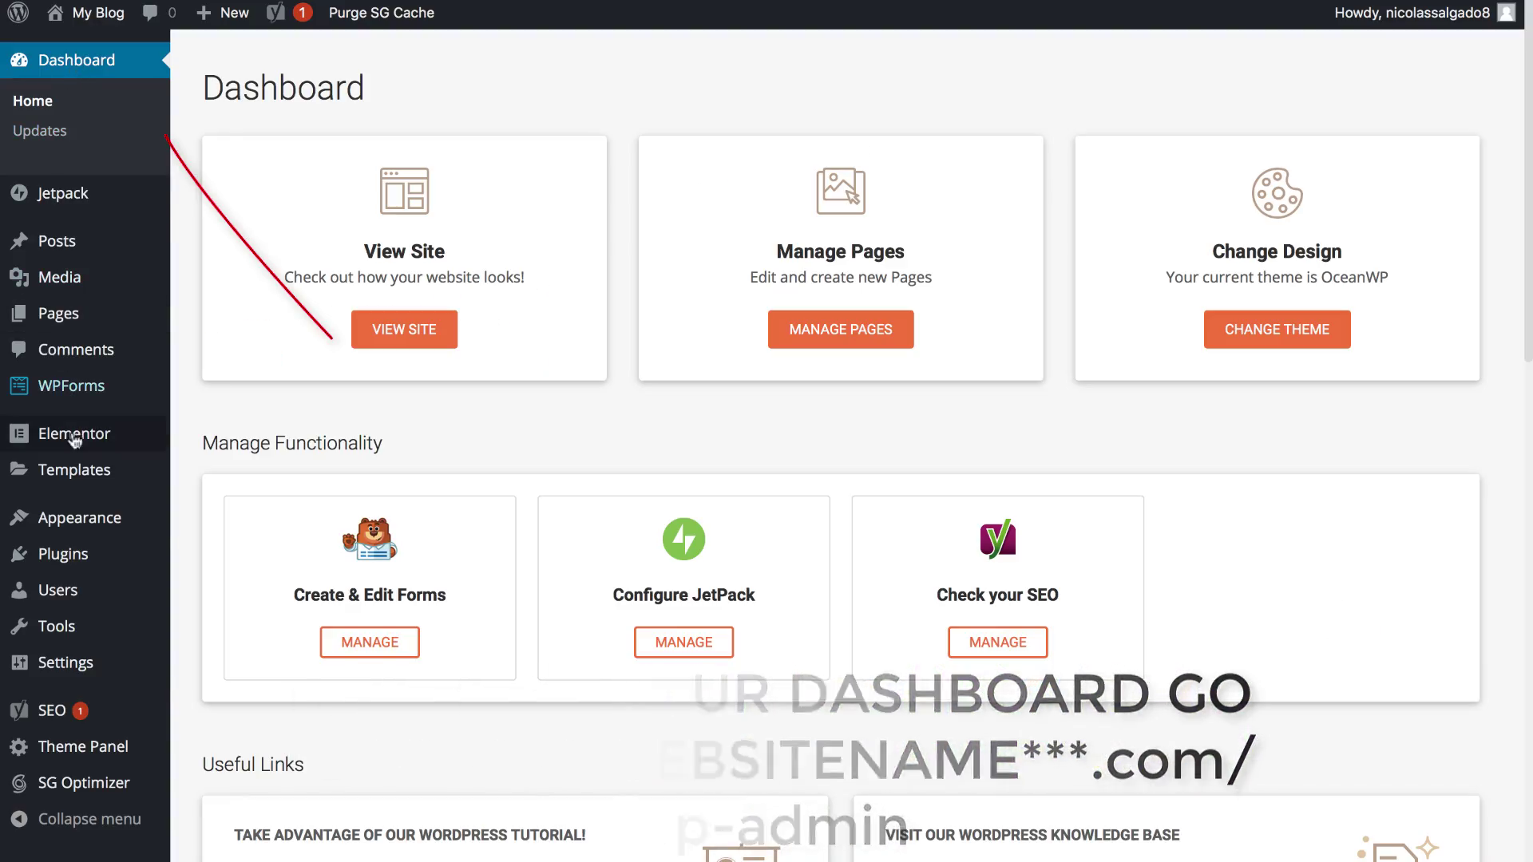
Step: View the installed themes, then list All Pages and start editing the hero description text
mouse_move(94, 516)
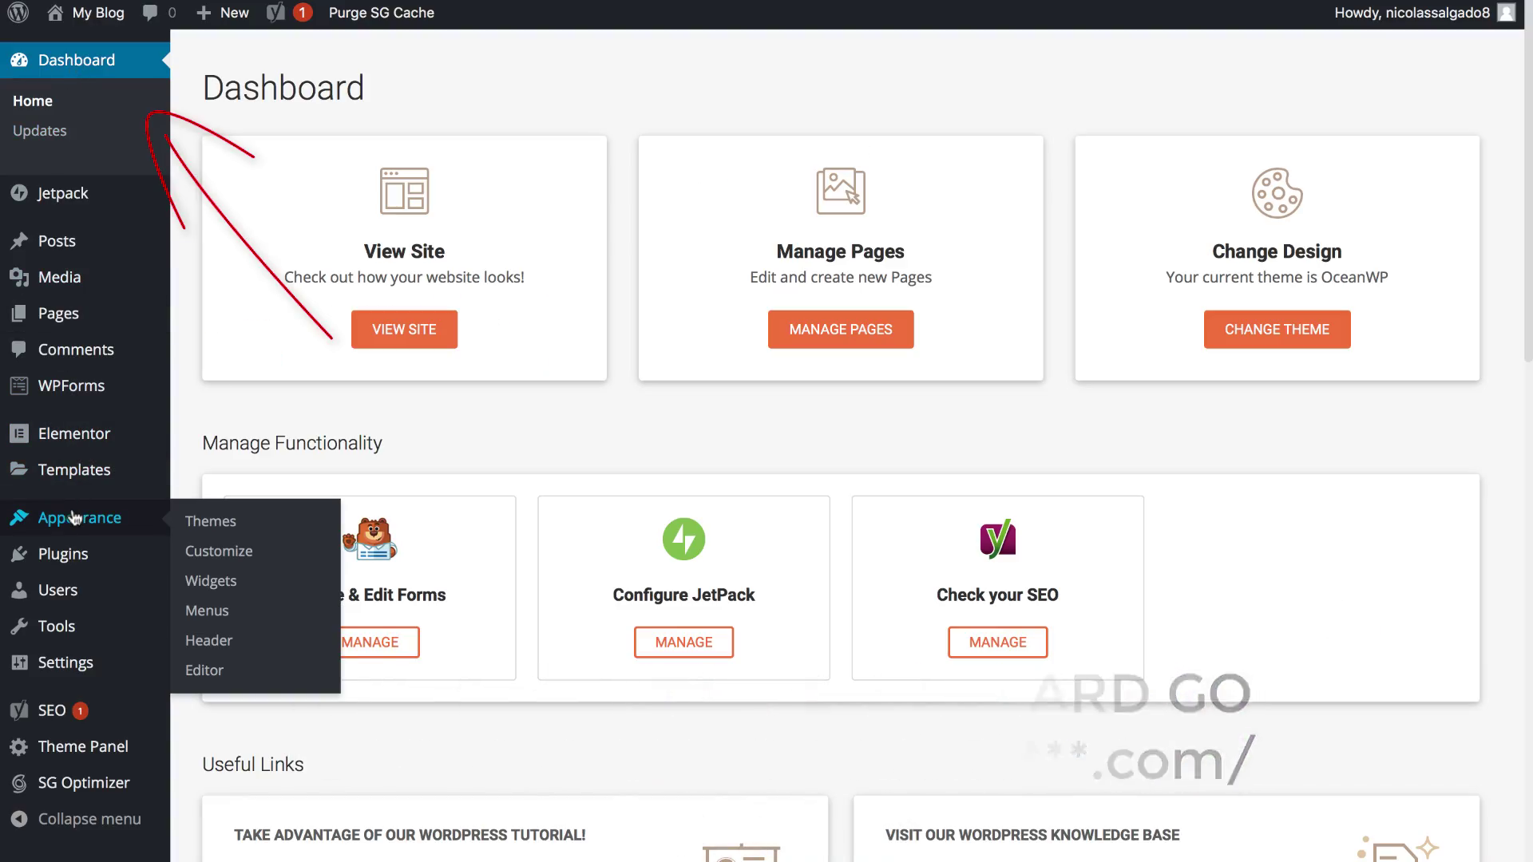
left_click(220, 521)
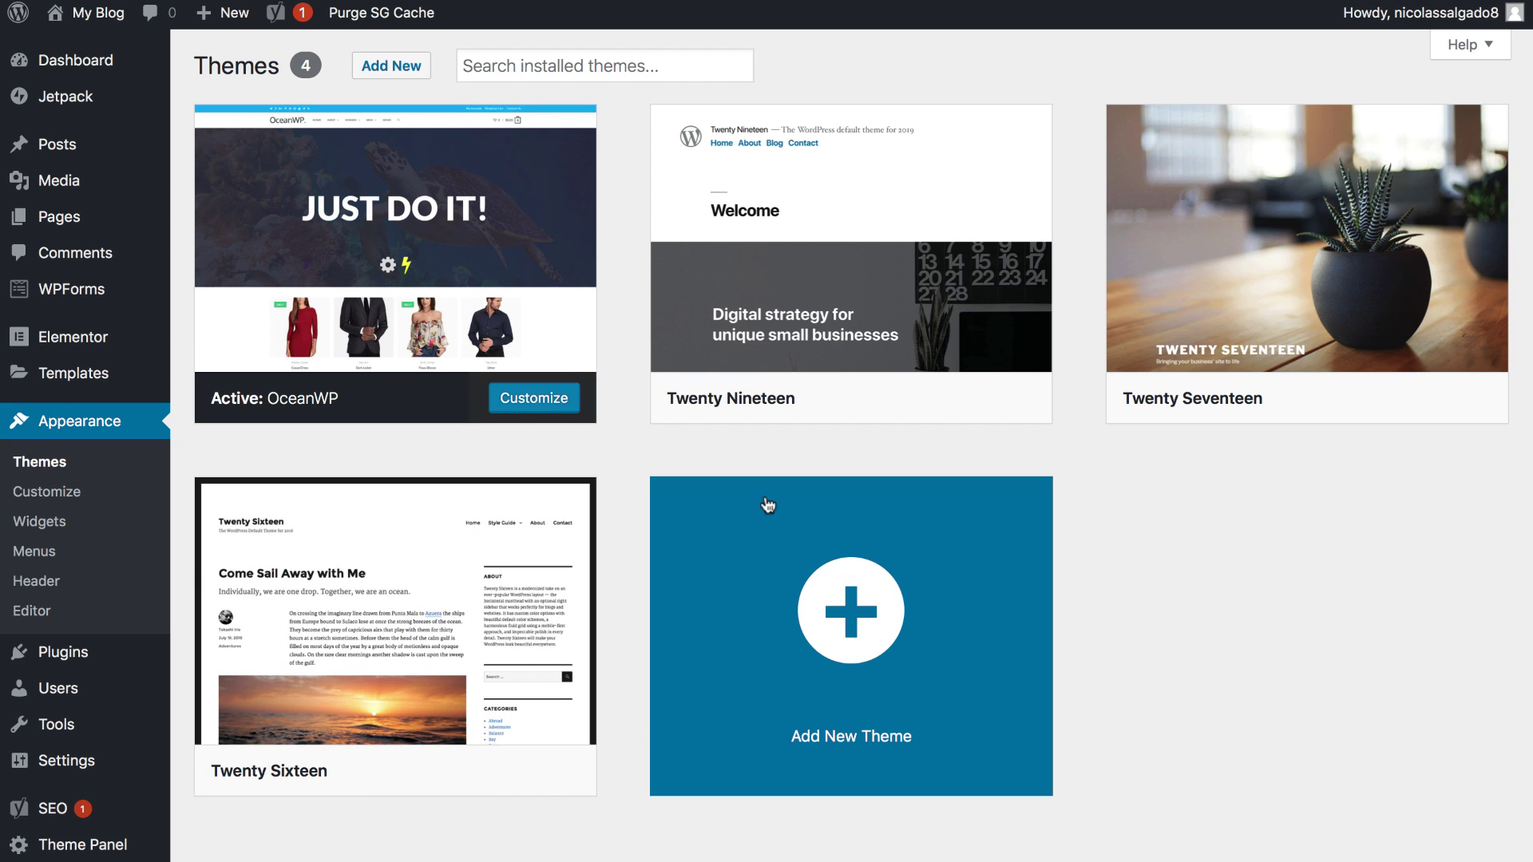
mouse_move(119, 328)
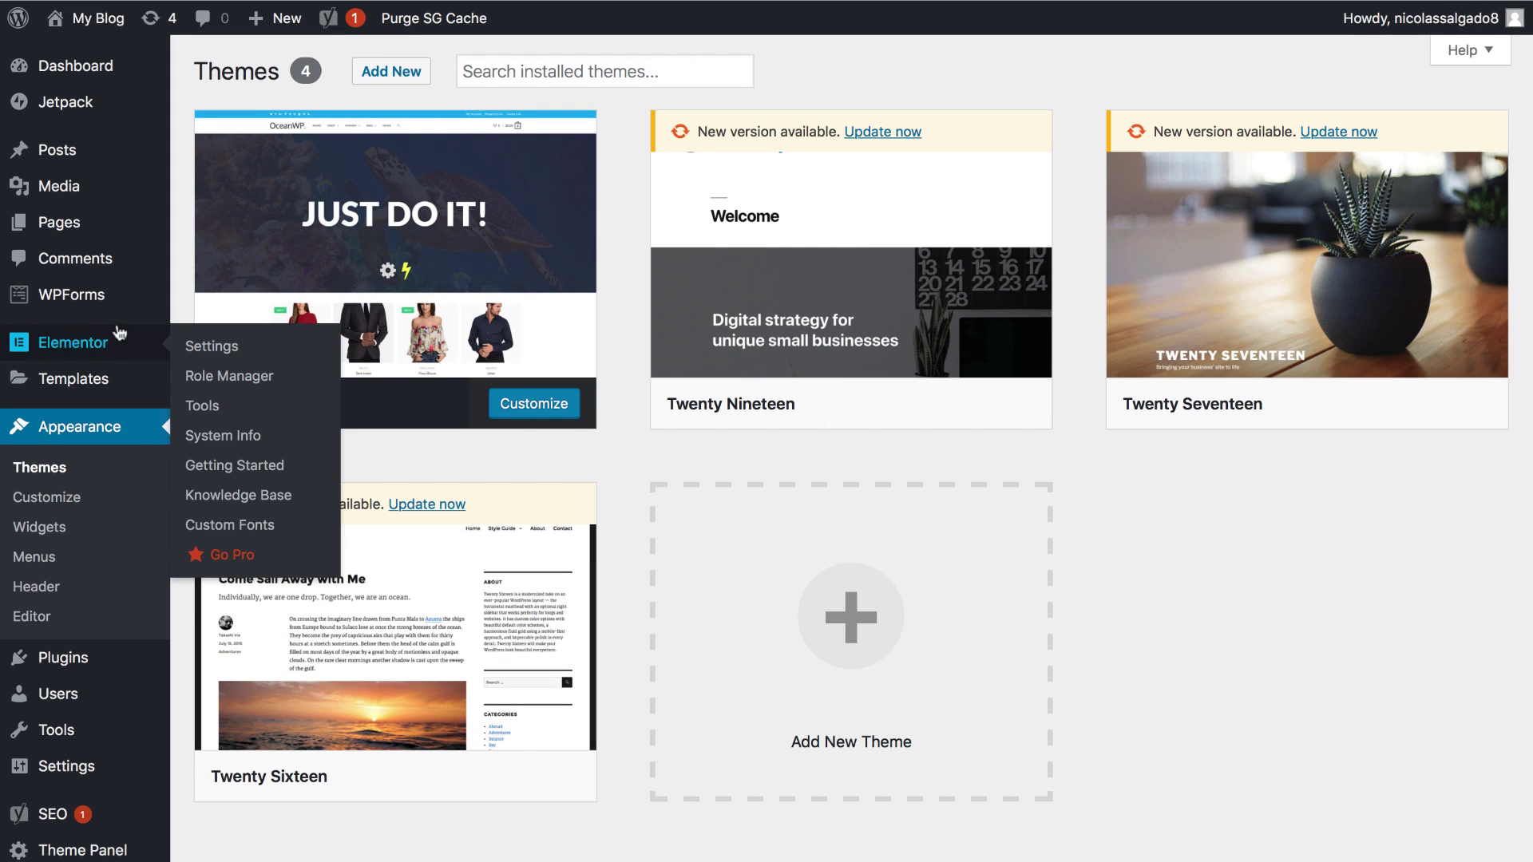
mouse_move(73, 236)
left_click(214, 228)
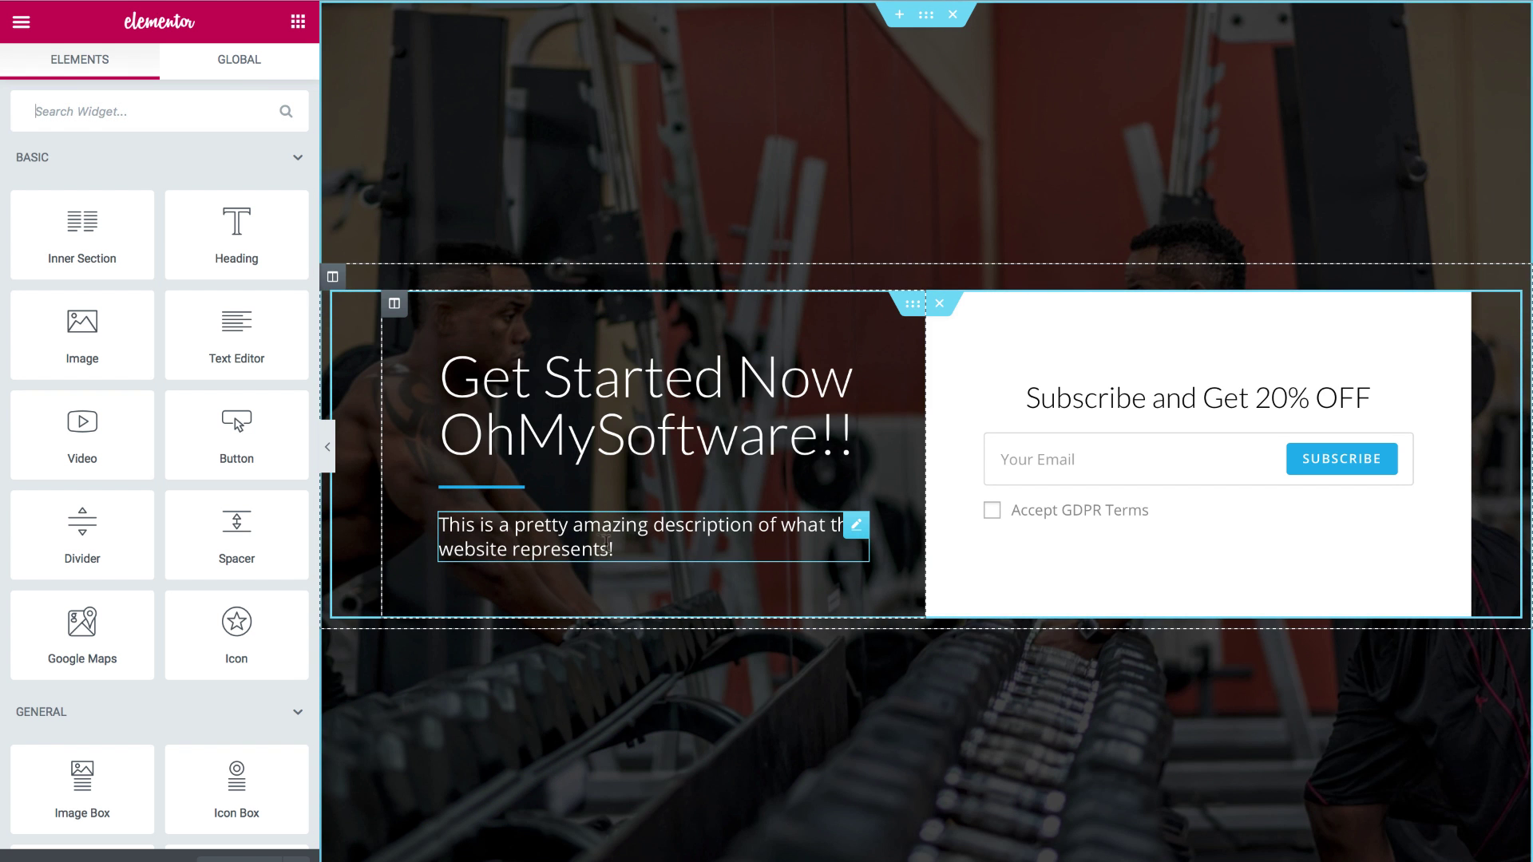
left_click(635, 550)
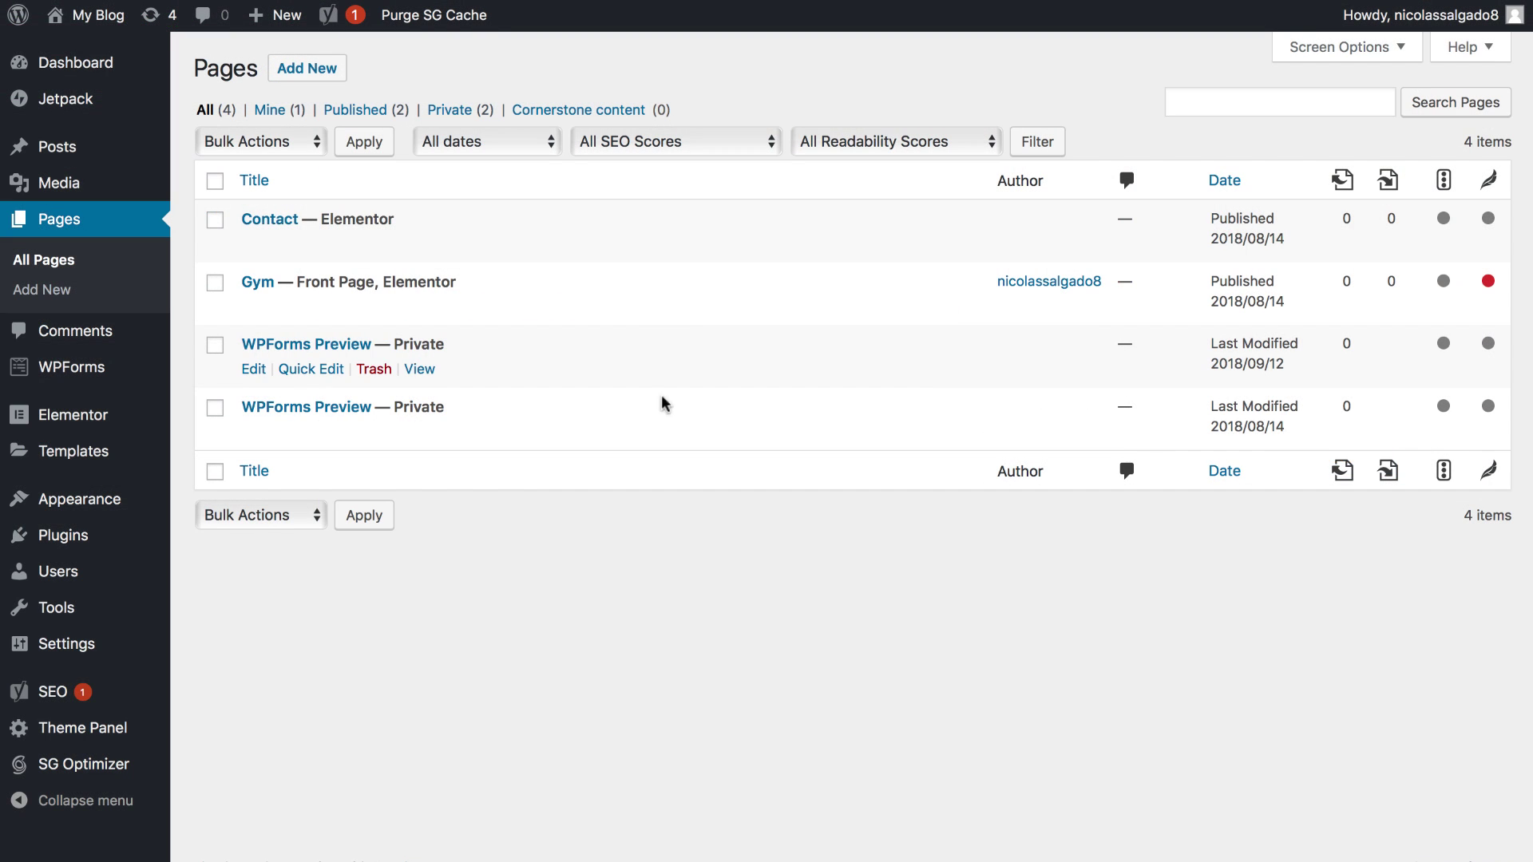
Step: Scroll through the Popular plugins on the Add New Plugins page
mouse_move(133, 542)
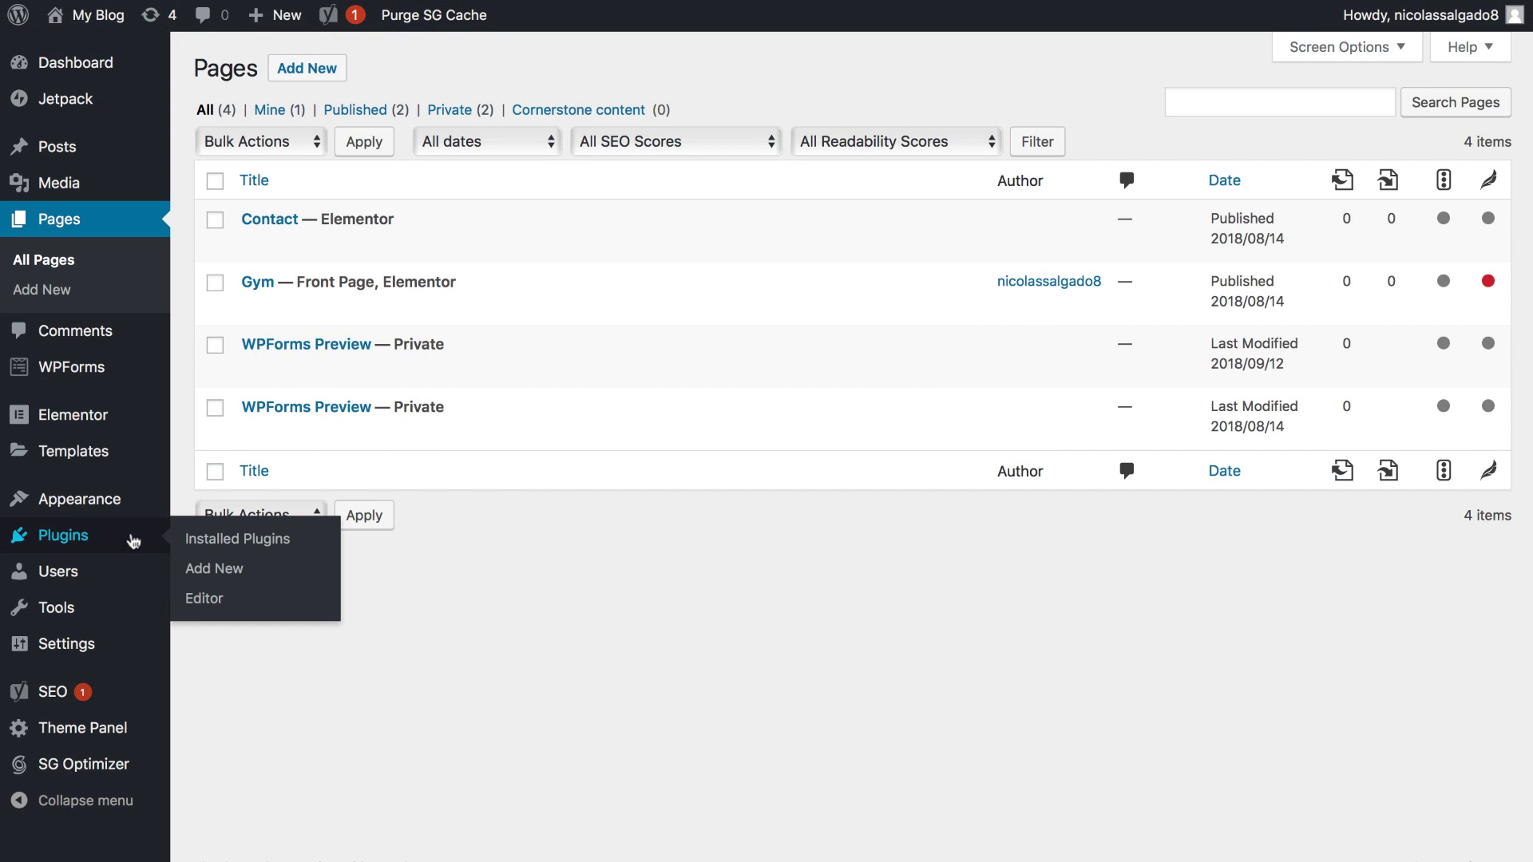
left_click(200, 575)
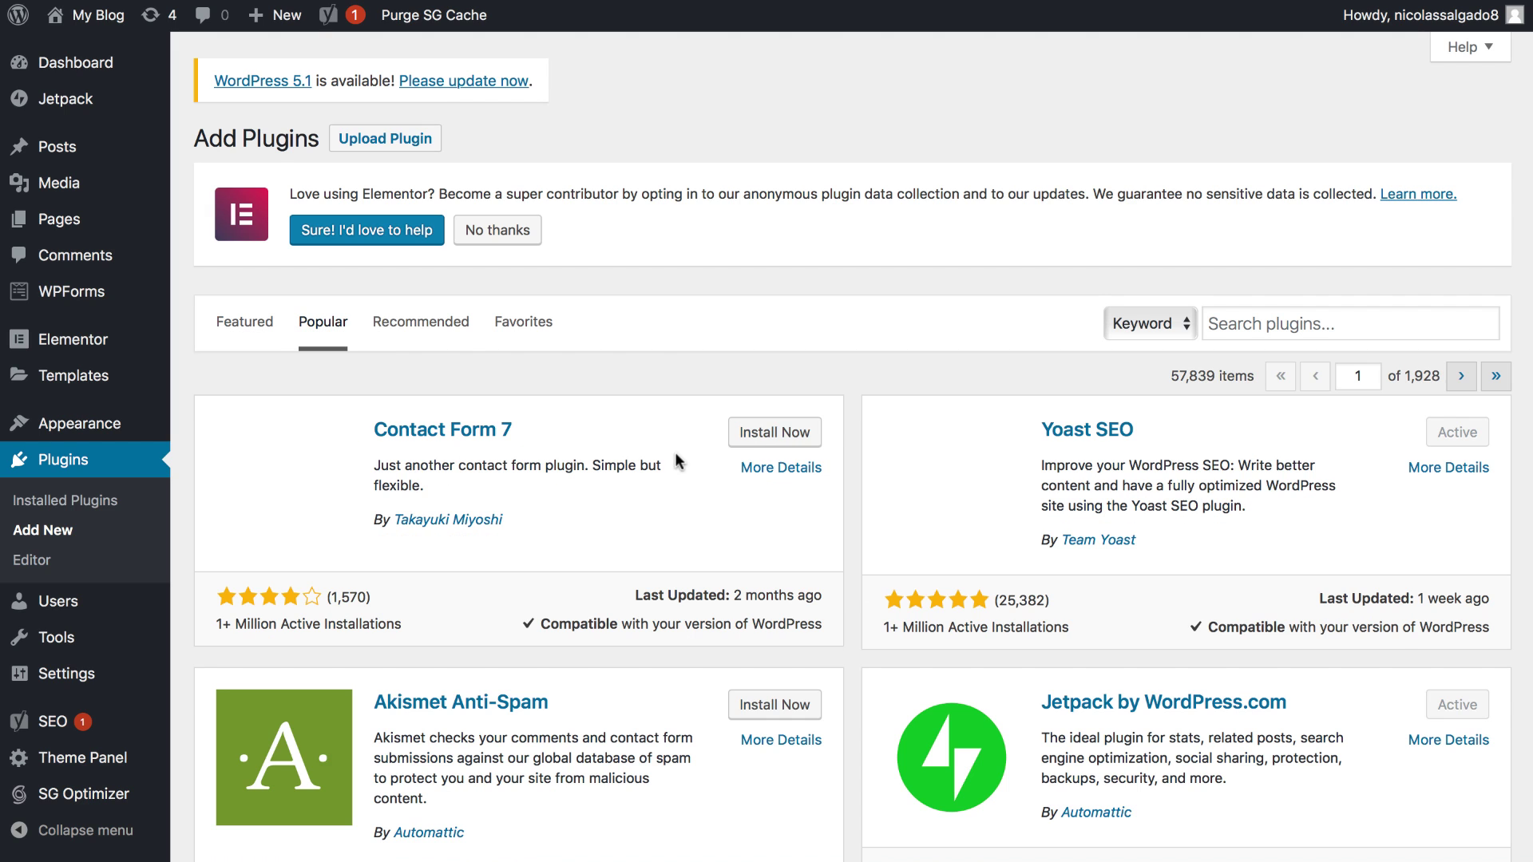
scroll(684, 437, "down", 4)
scroll(684, 437, "down", 8)
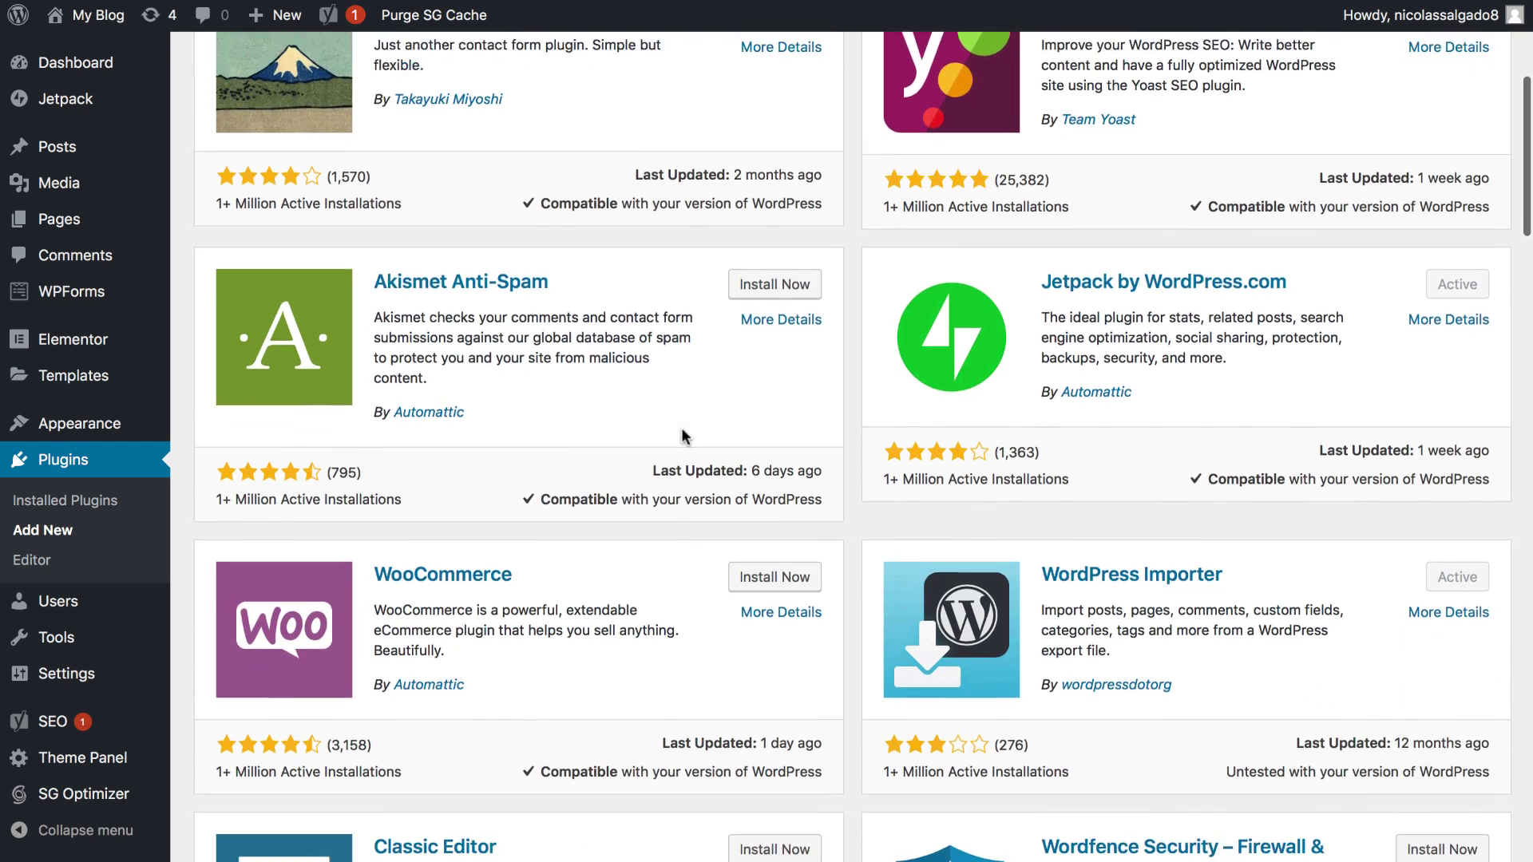
scroll(683, 431, "down", 12)
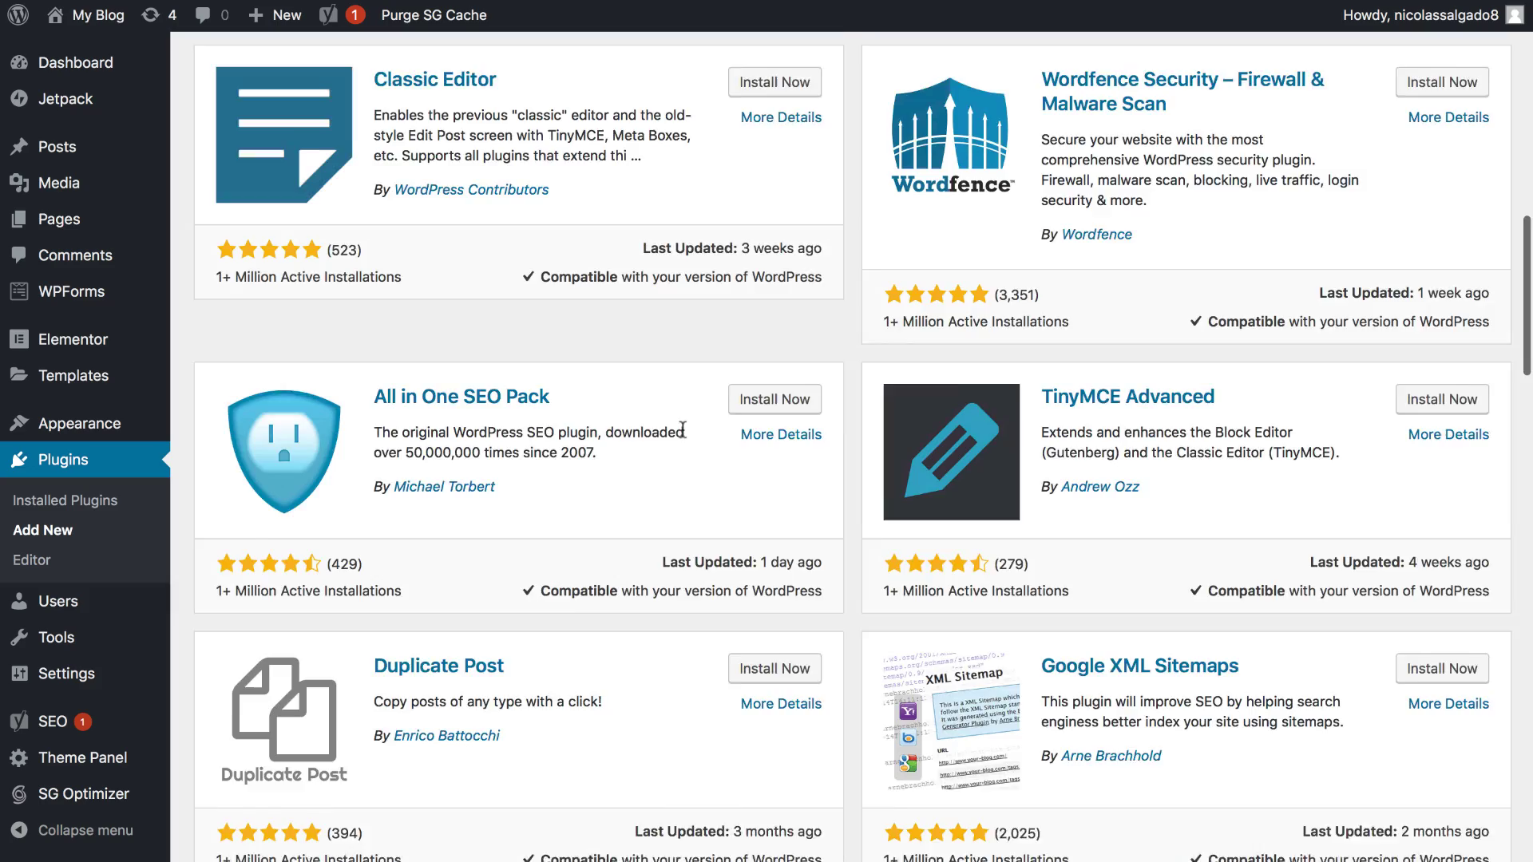
scroll(683, 430, "down", 11)
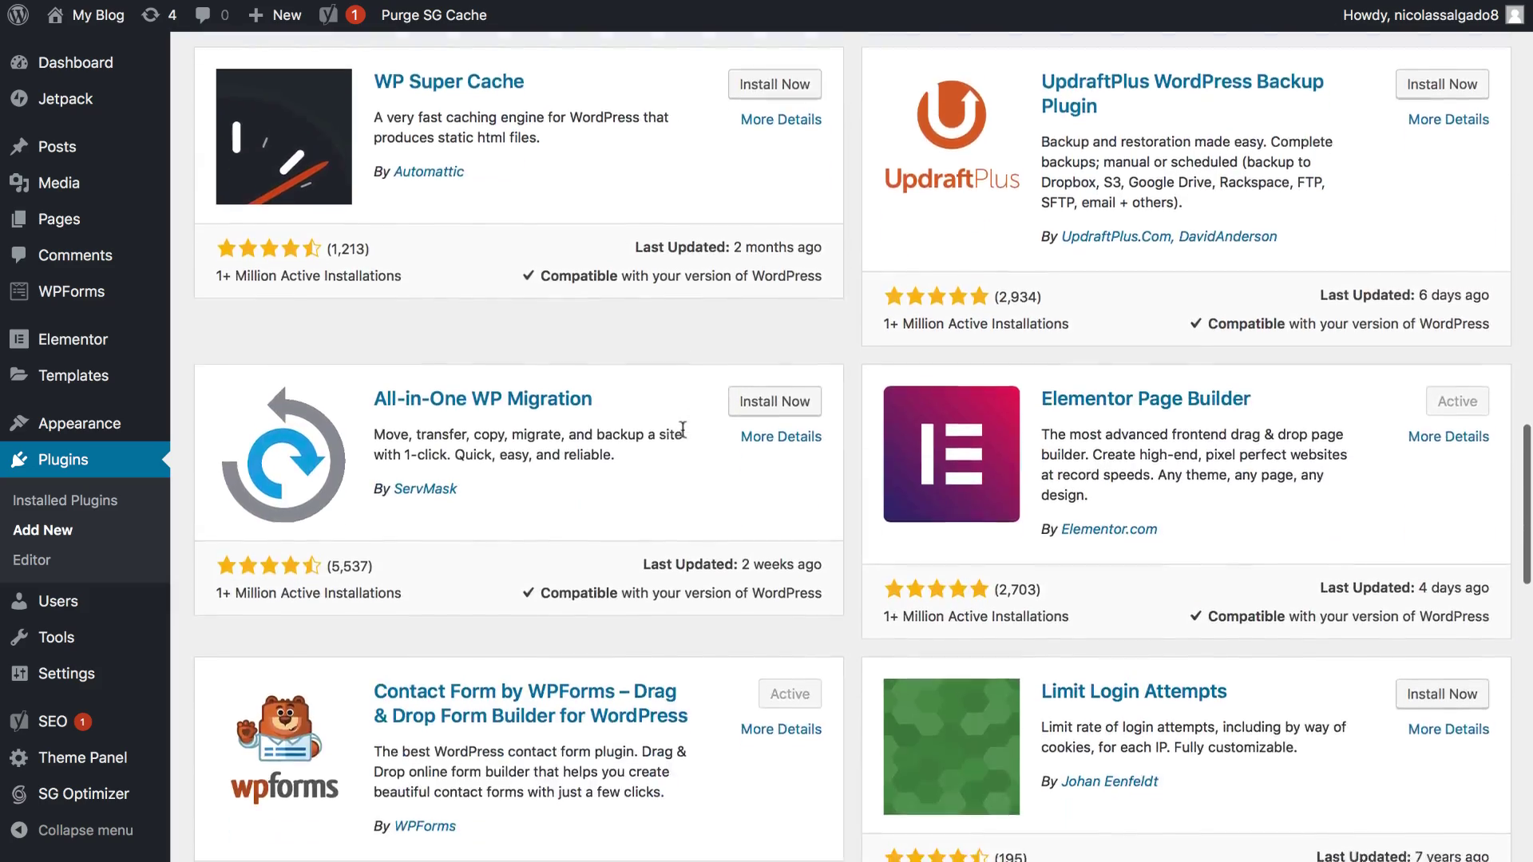
scroll(683, 430, "down", 13)
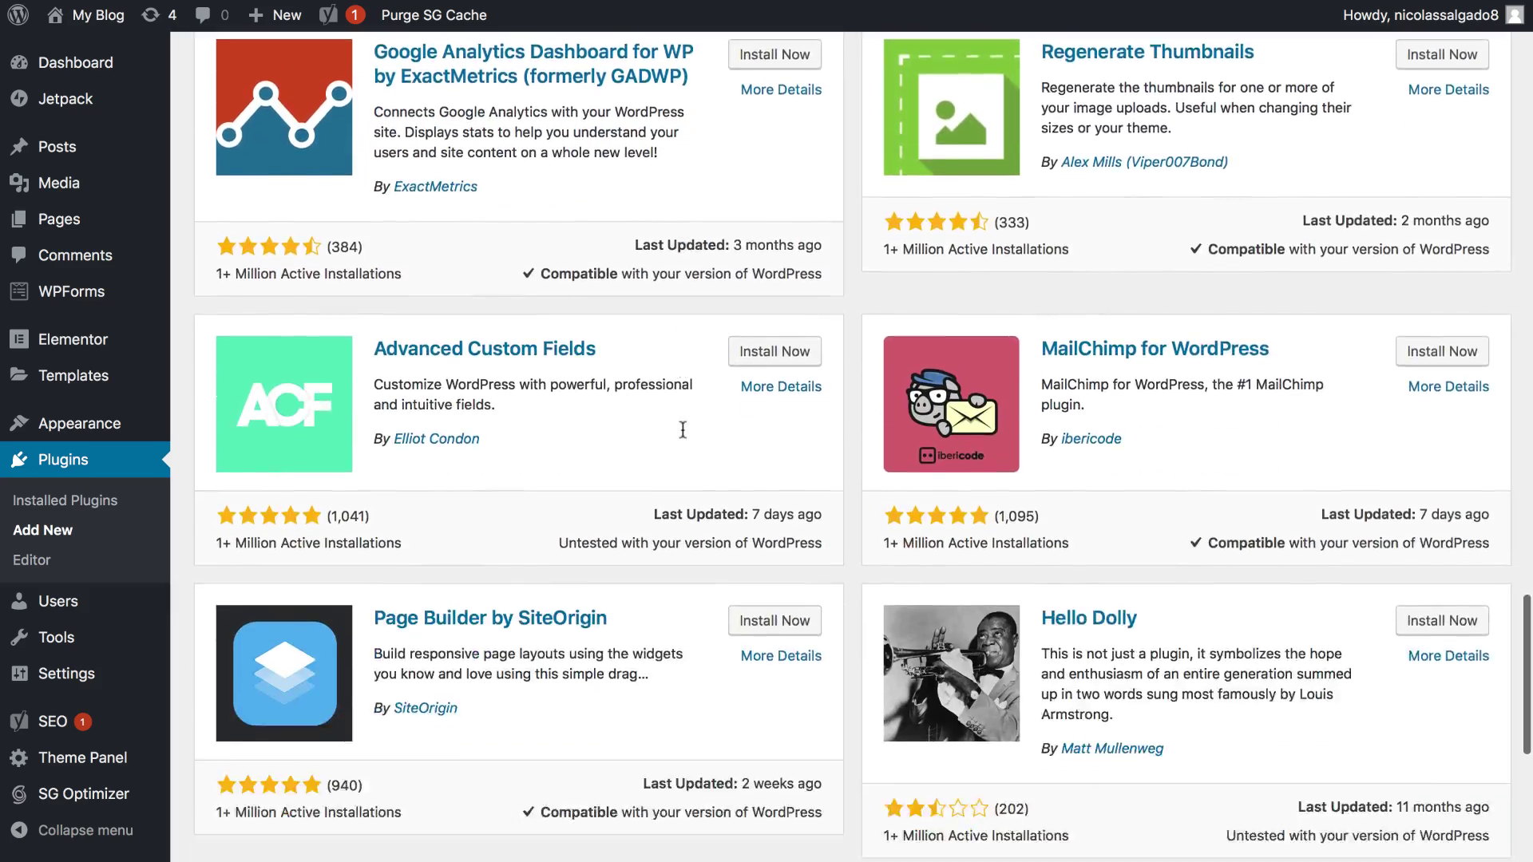
scroll(683, 430, "down", 5)
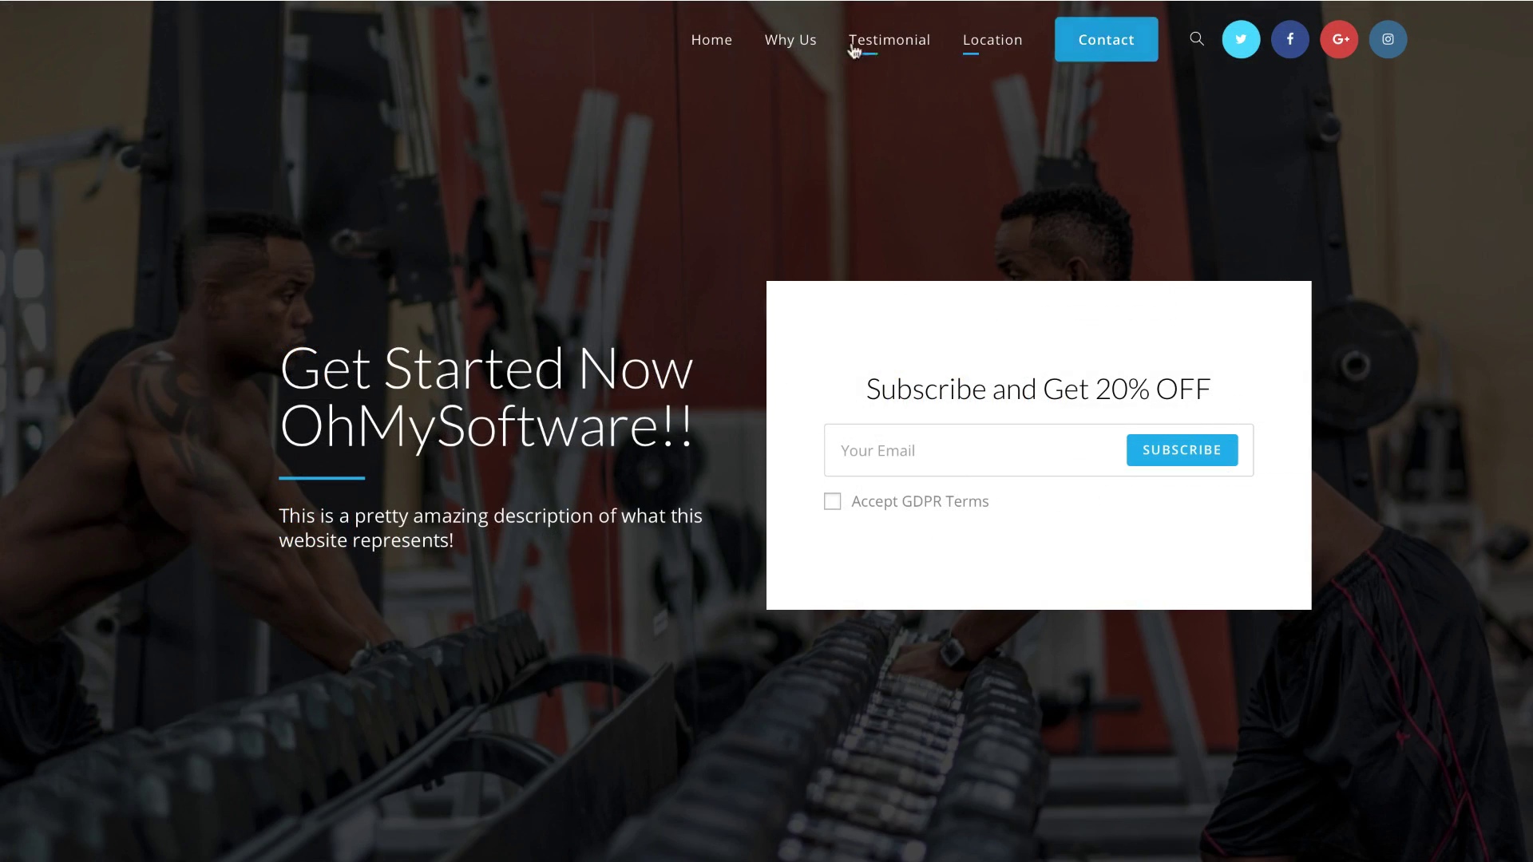
Step: Jump to the Why Us, Contact and Testimonial sections from the site's top navigation
left_click(774, 43)
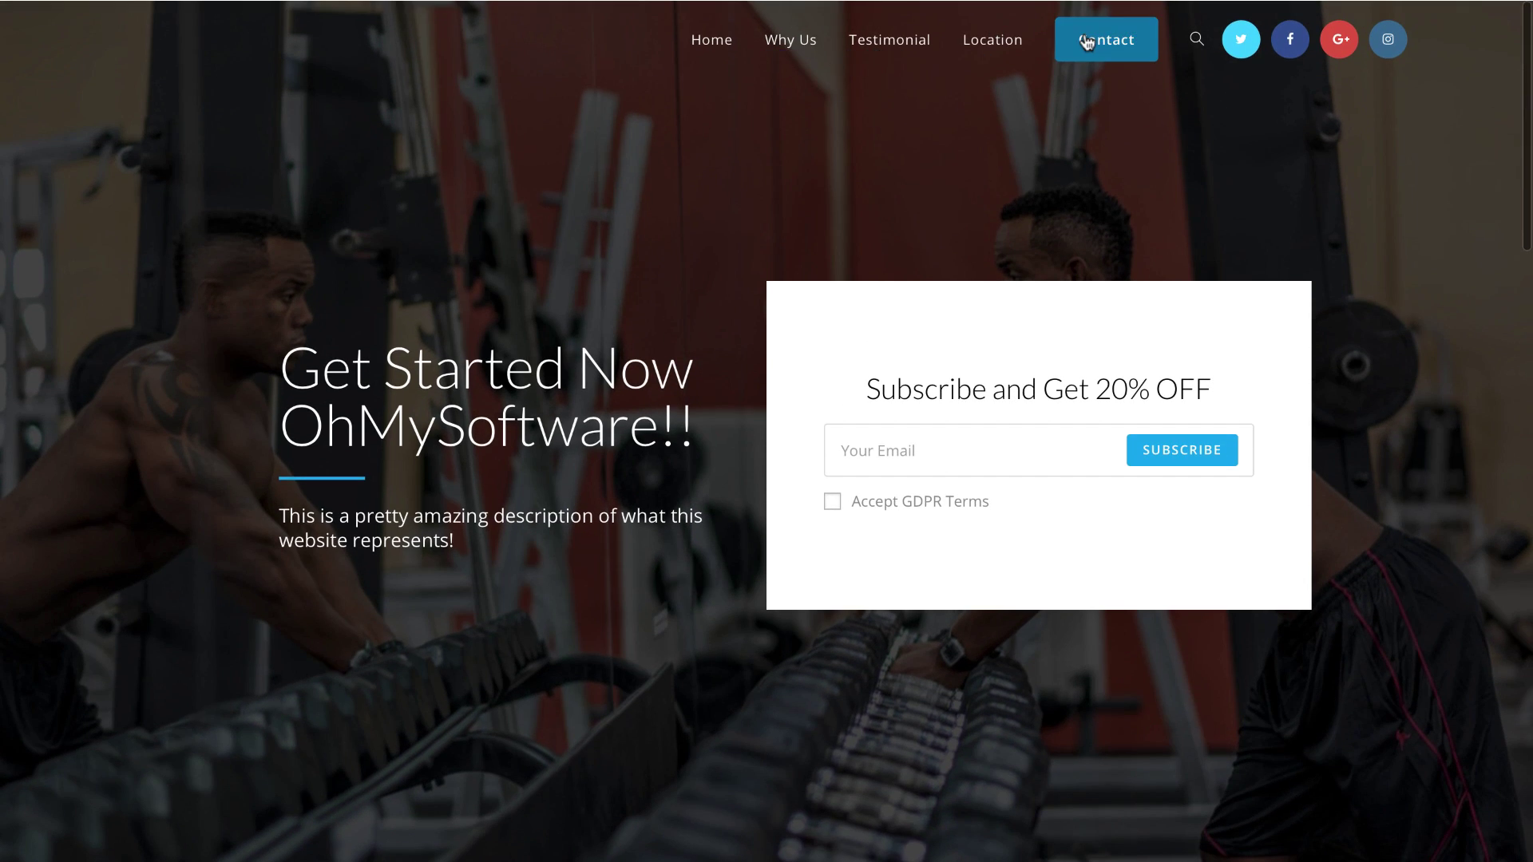
left_click(1088, 42)
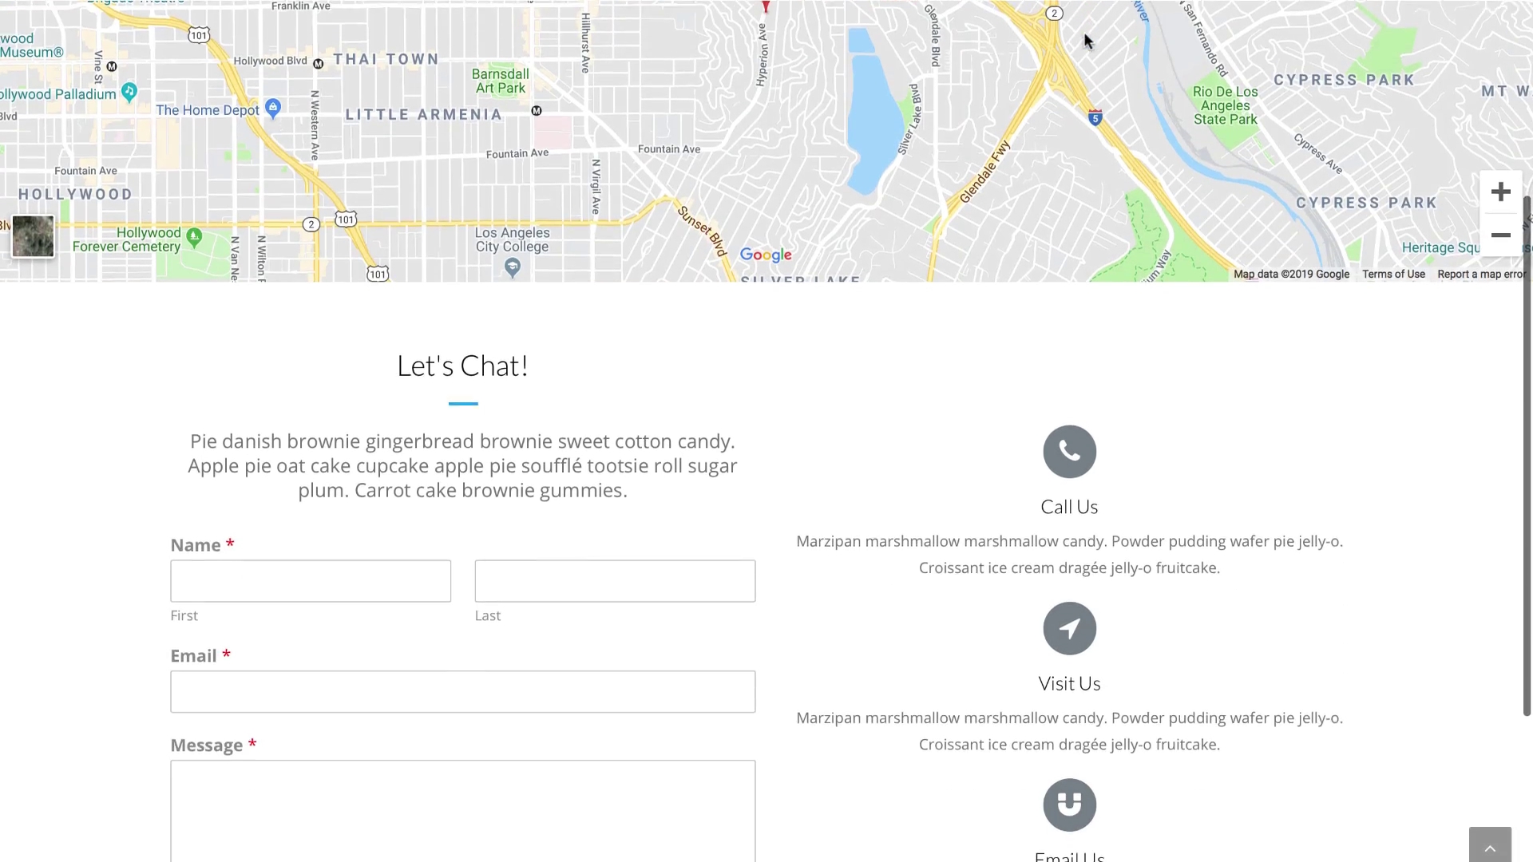
scroll(1084, 41, "up", 7)
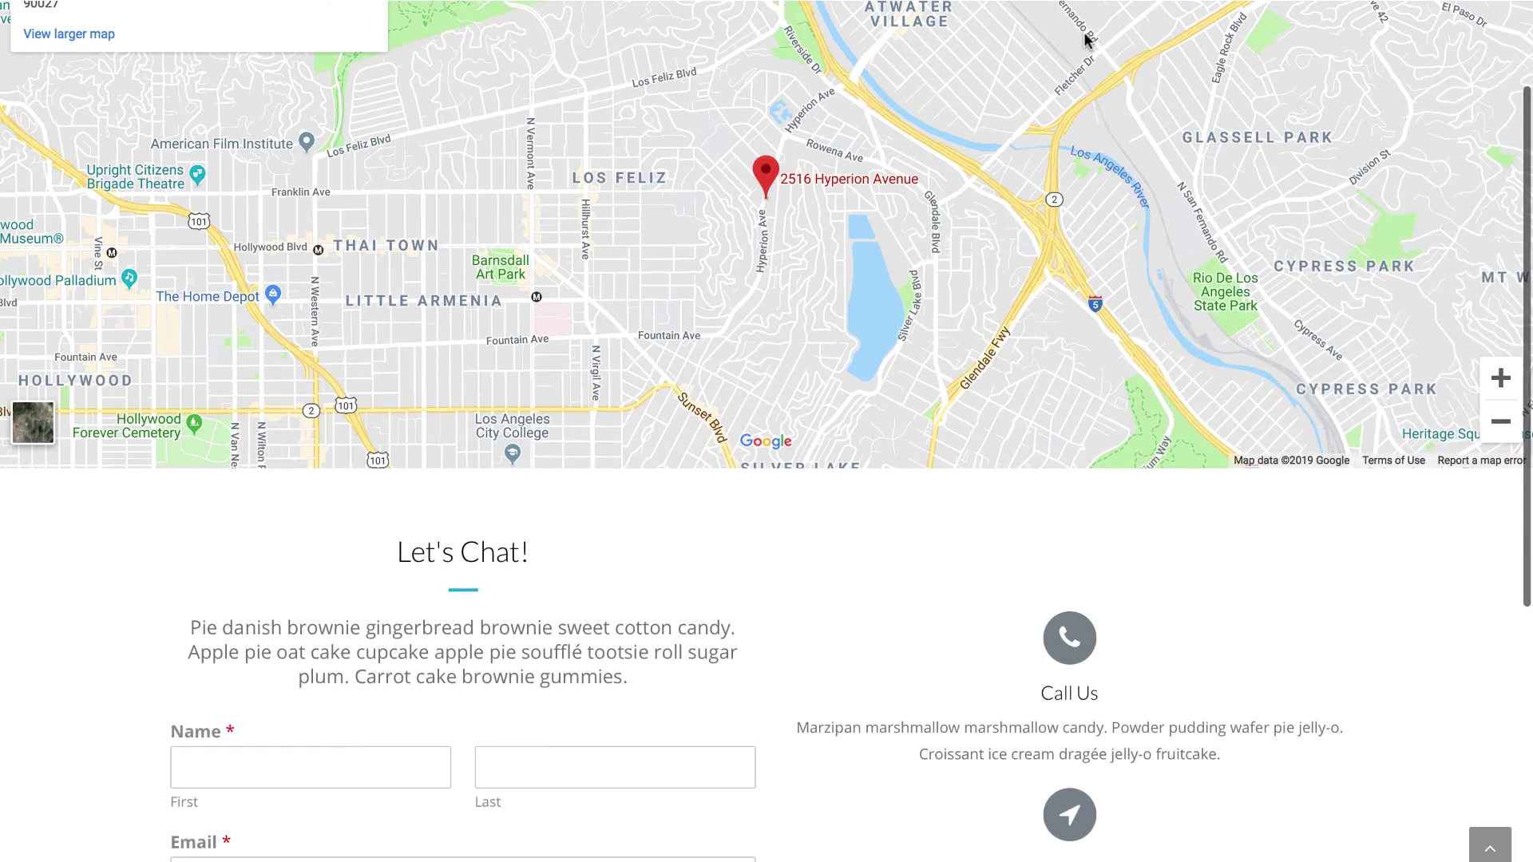
left_click(920, 36)
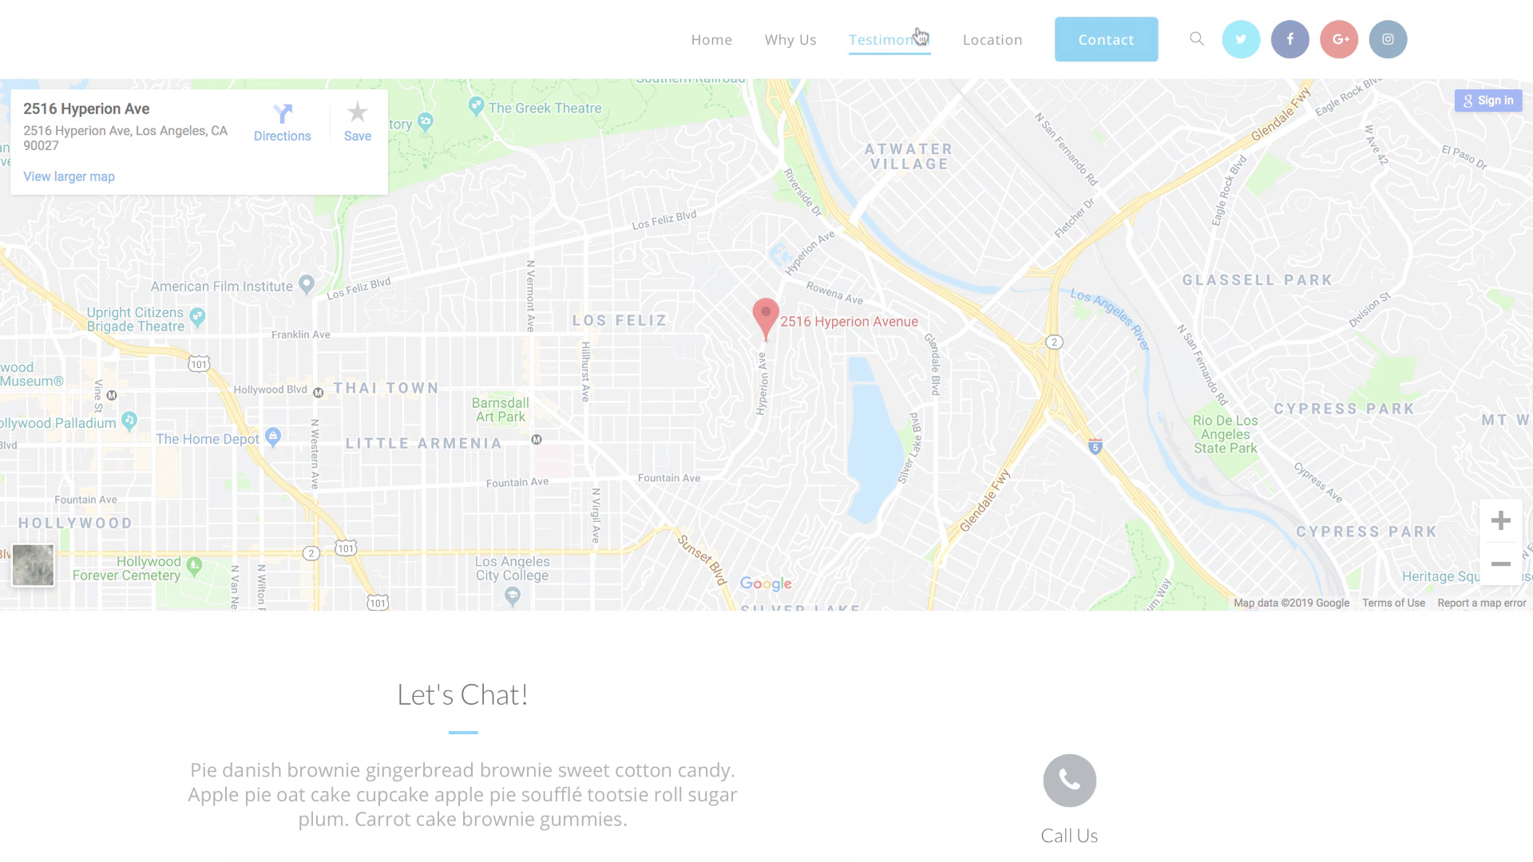